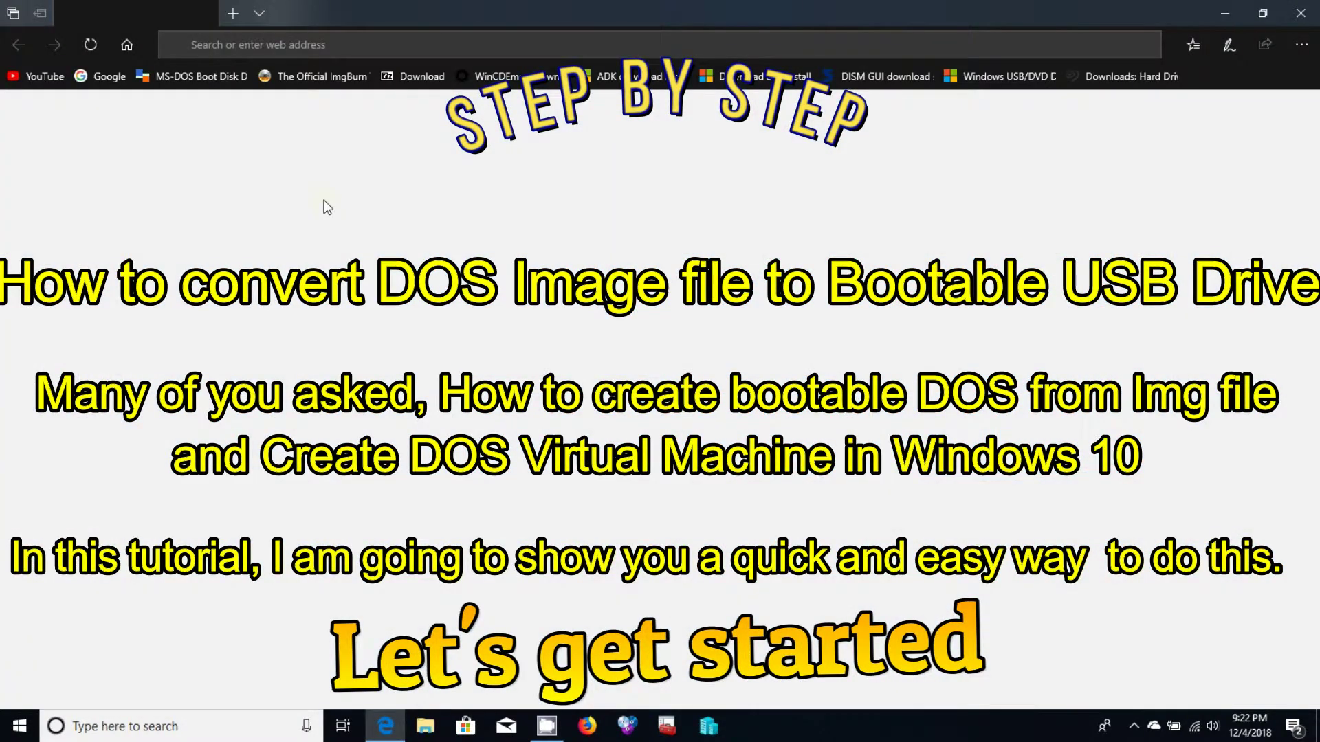
- Search Google for "usb image tool" and open the Uptodown page for USB Image Tool 1.70
left_click(299, 71)
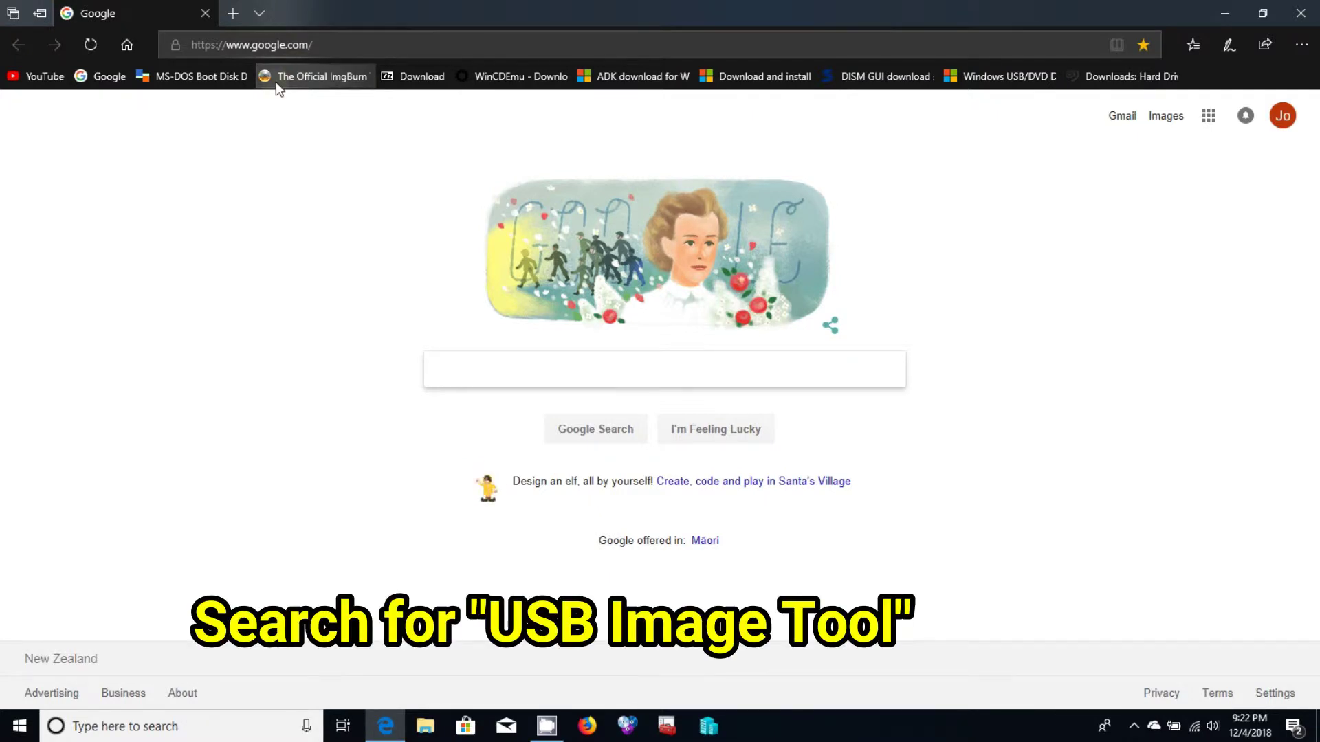
type("usb image tool")
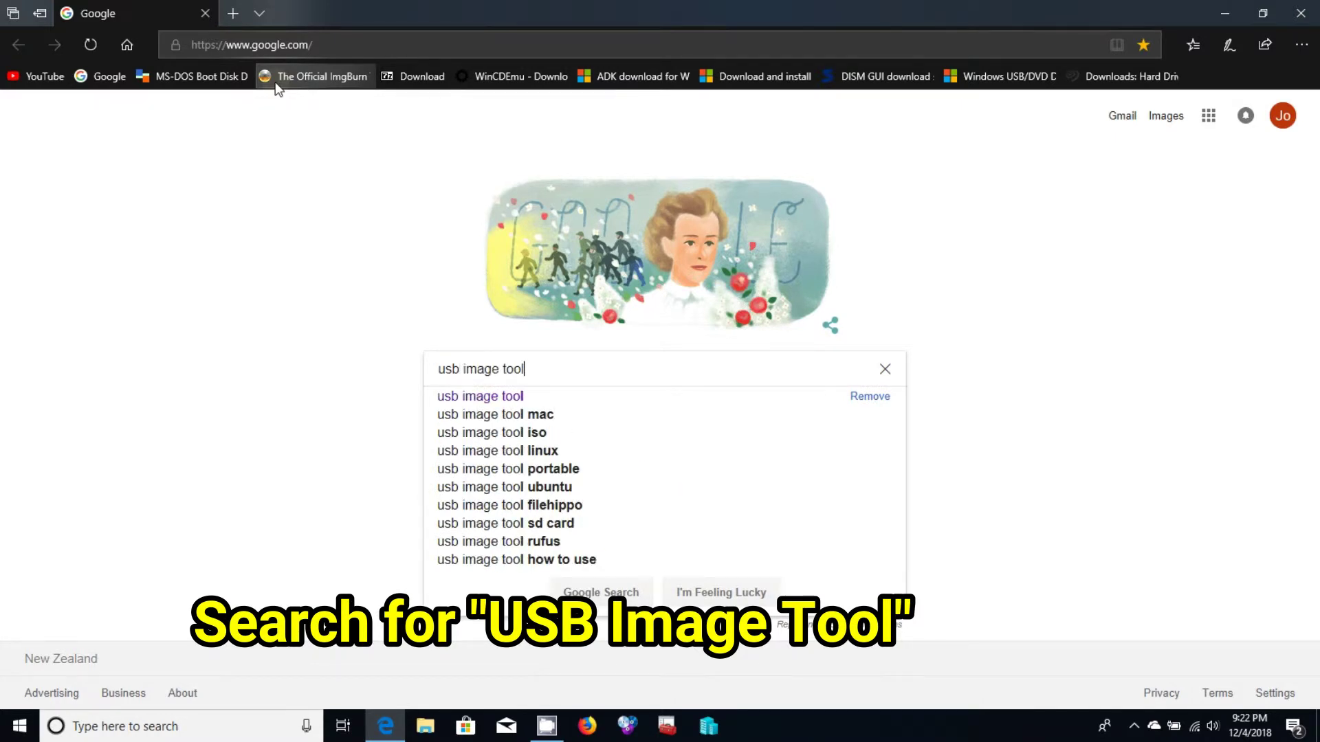
key("Return")
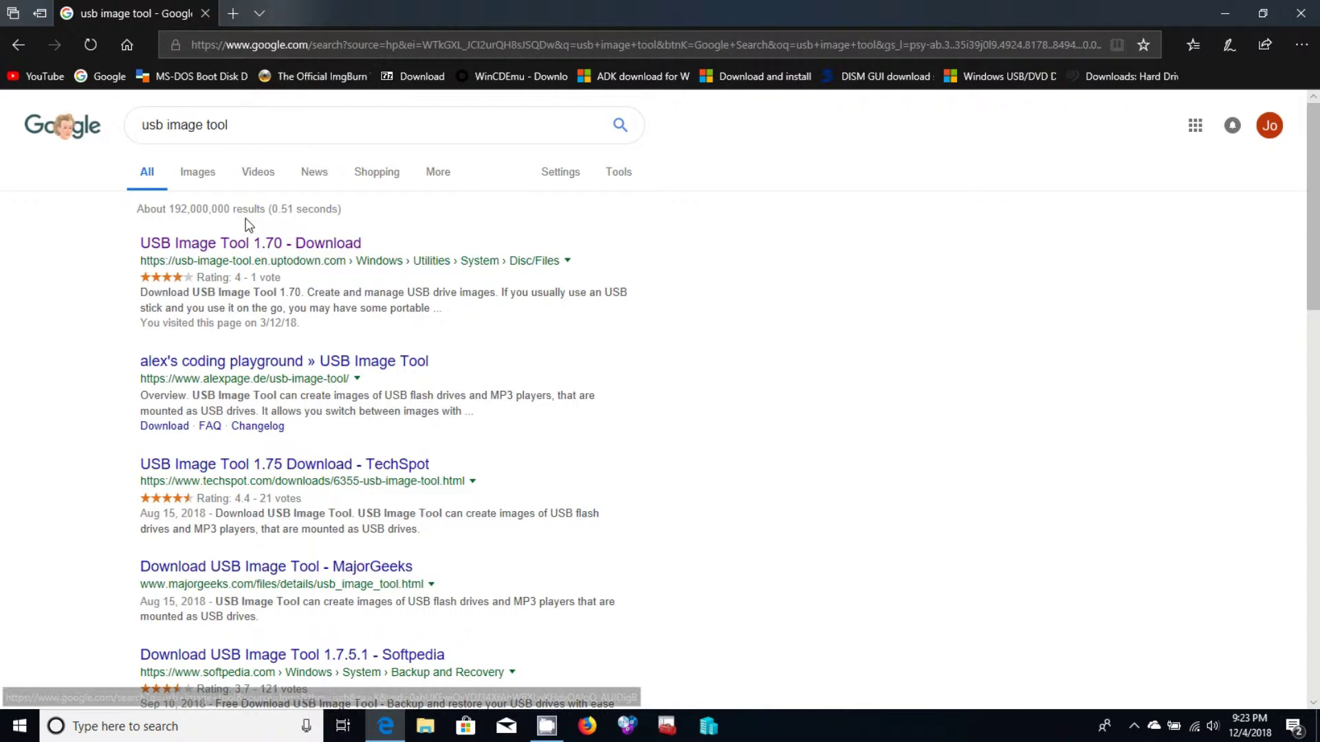
left_click(347, 244)
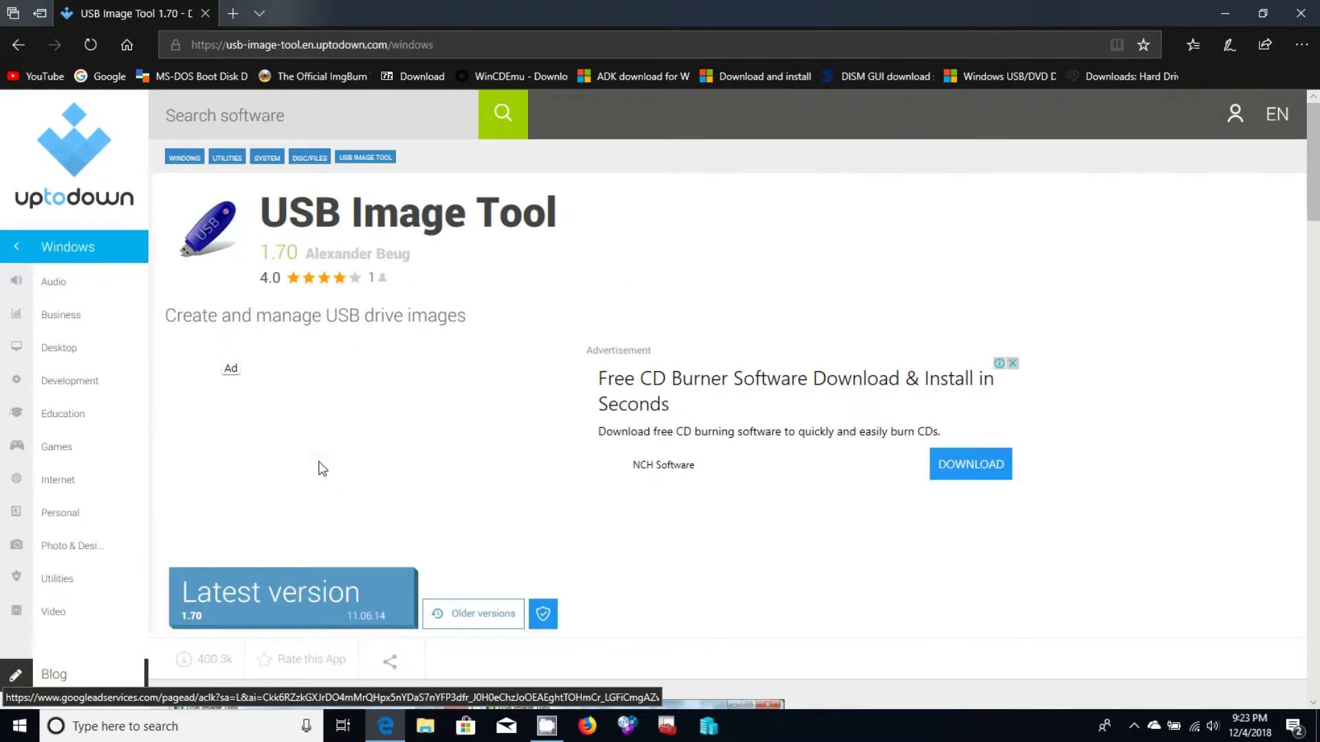
- Download the latest version of USB Image Tool as usb-image-tool-1-70-en-win.zip into the desktop folder Your ImageUSB Tool
left_click(321, 469)
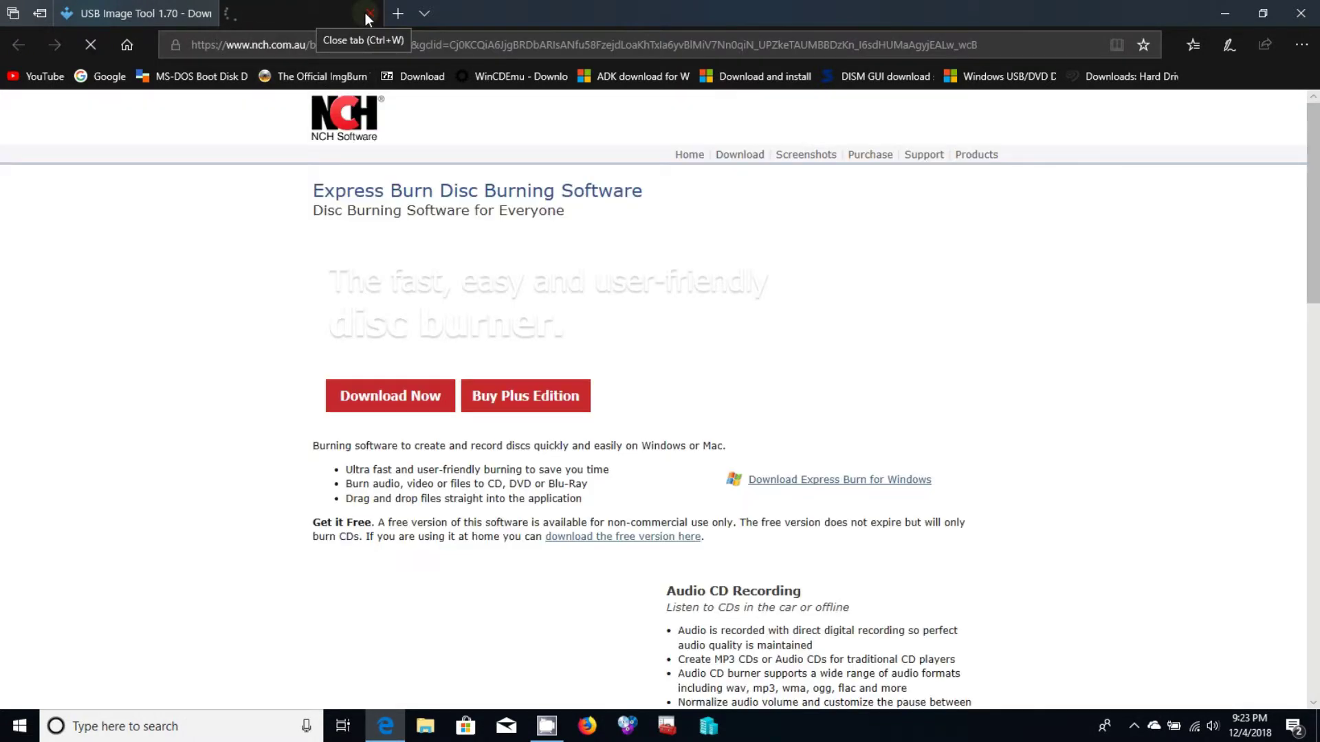
left_click(366, 14)
left_click(327, 603)
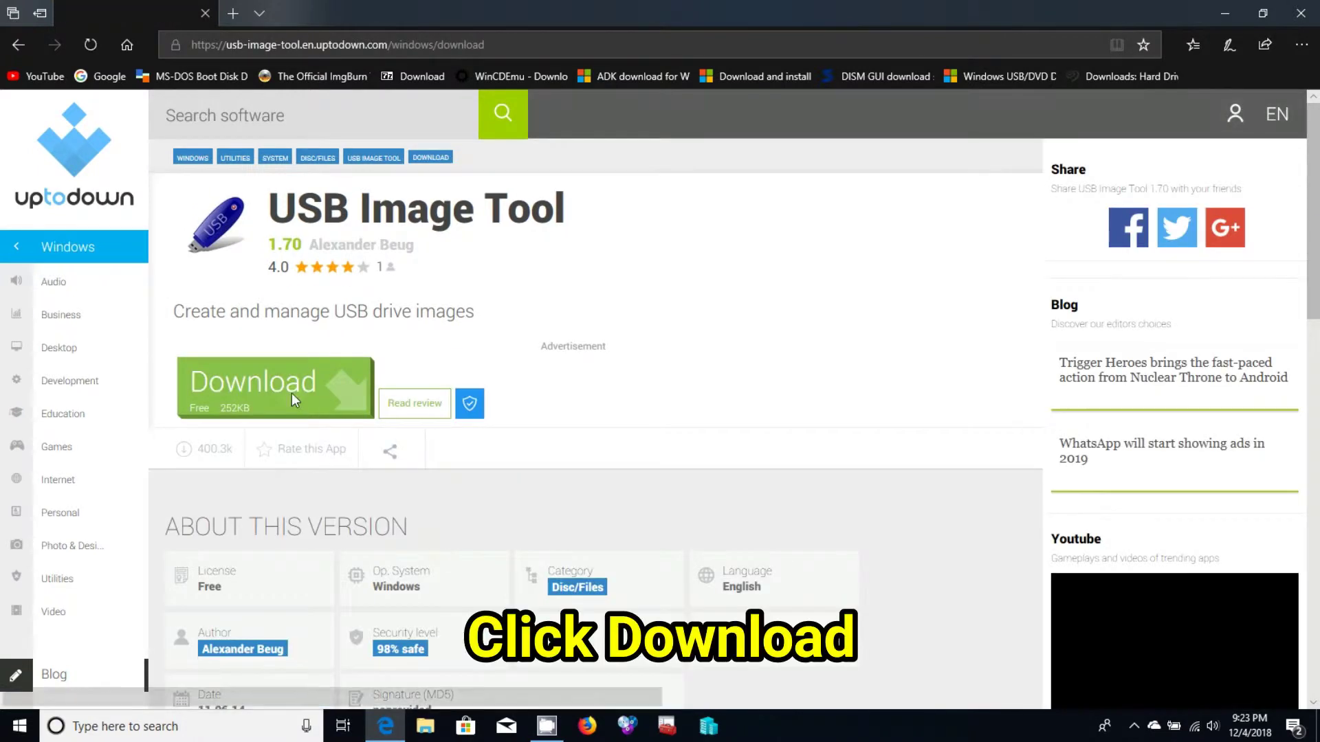
left_click(292, 394)
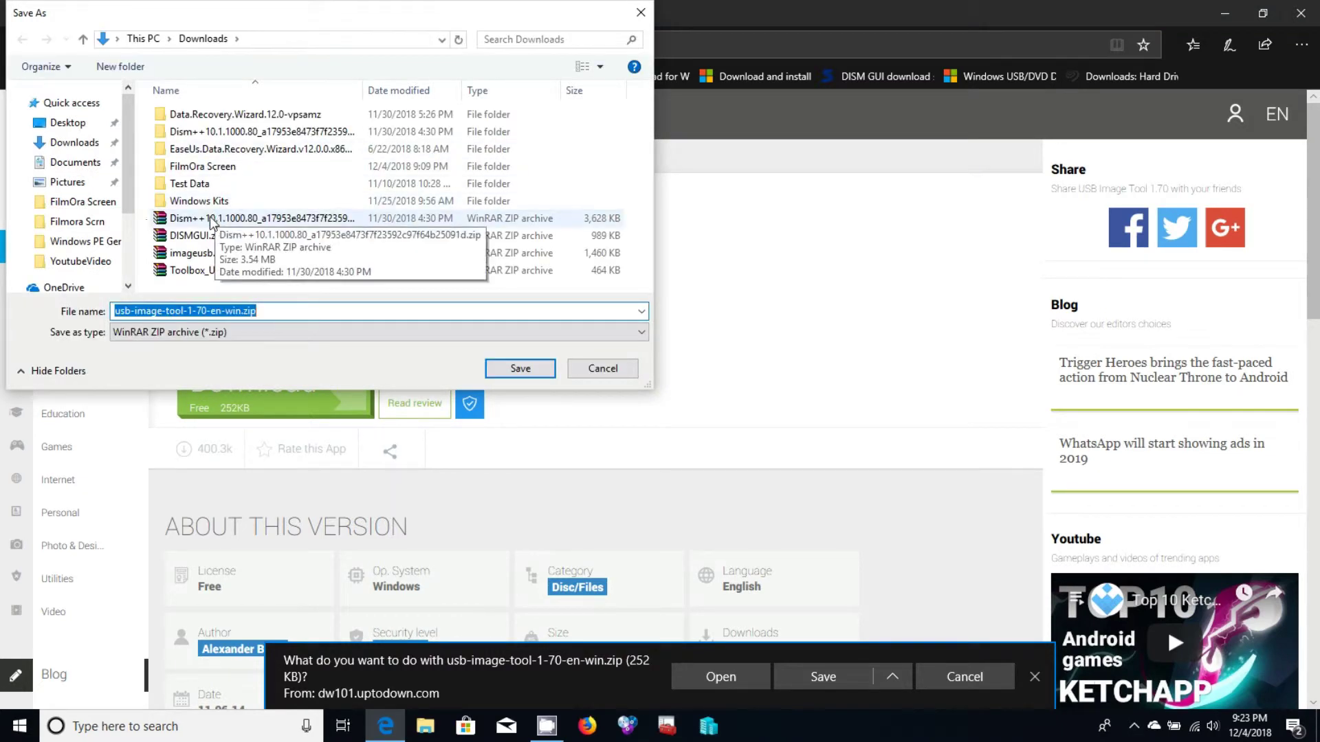
left_click(65, 125)
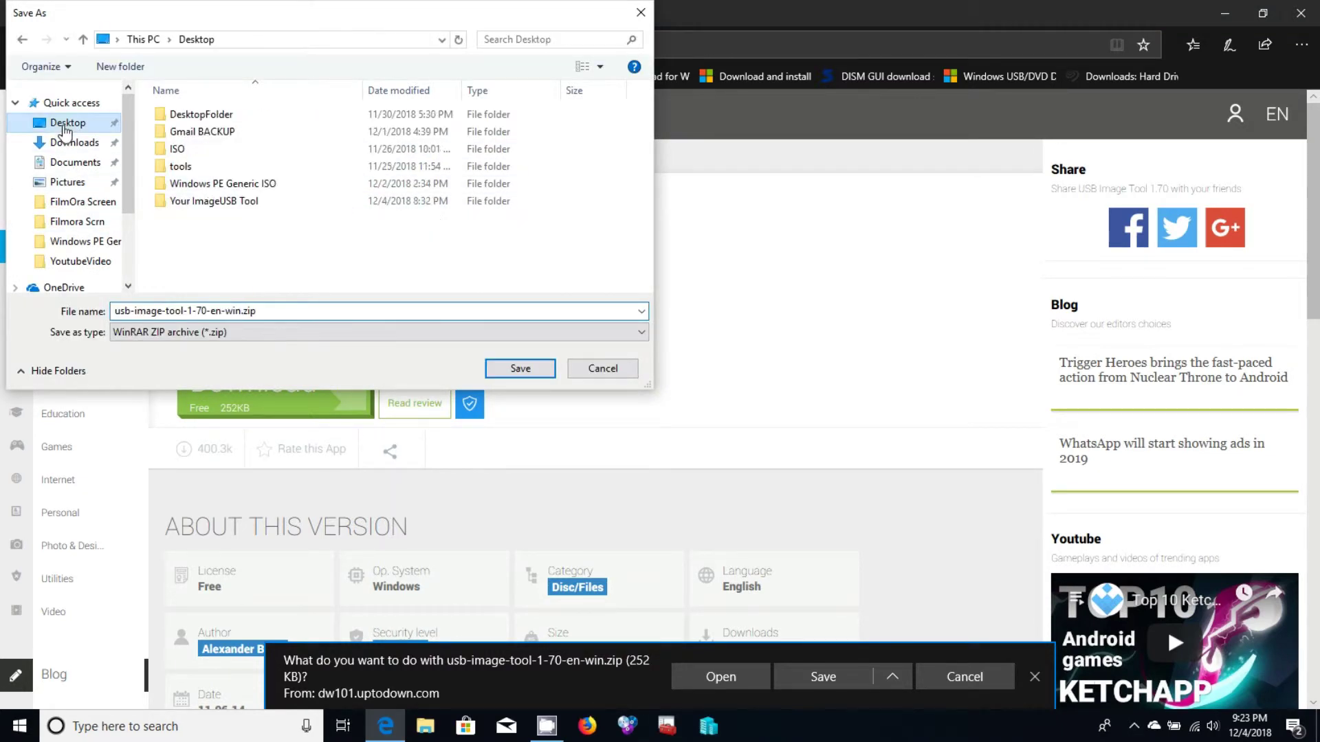
left_click(226, 204)
double_click(228, 203)
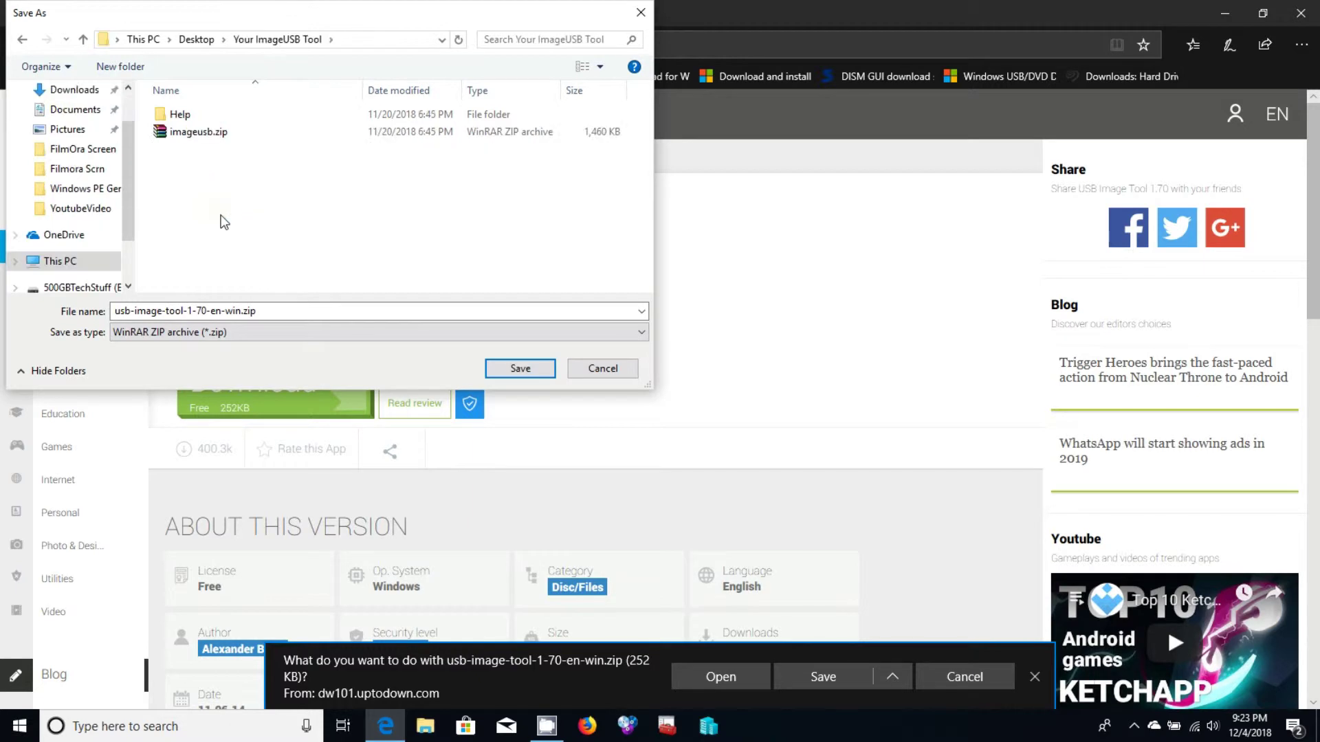
left_click(509, 369)
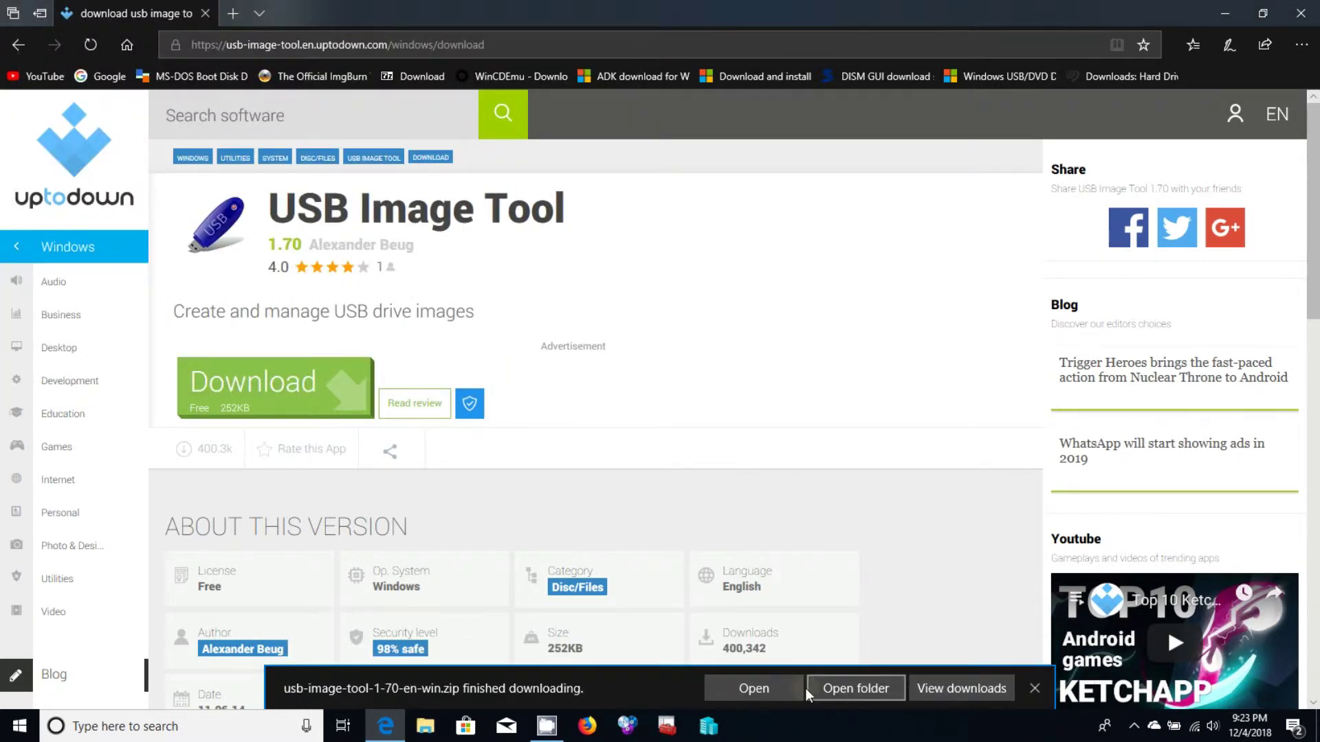
- Open the downloaded archive in WinRAR and extract all its files to the proposed usb-image-tool-1-70-en-win folder
left_click(769, 693)
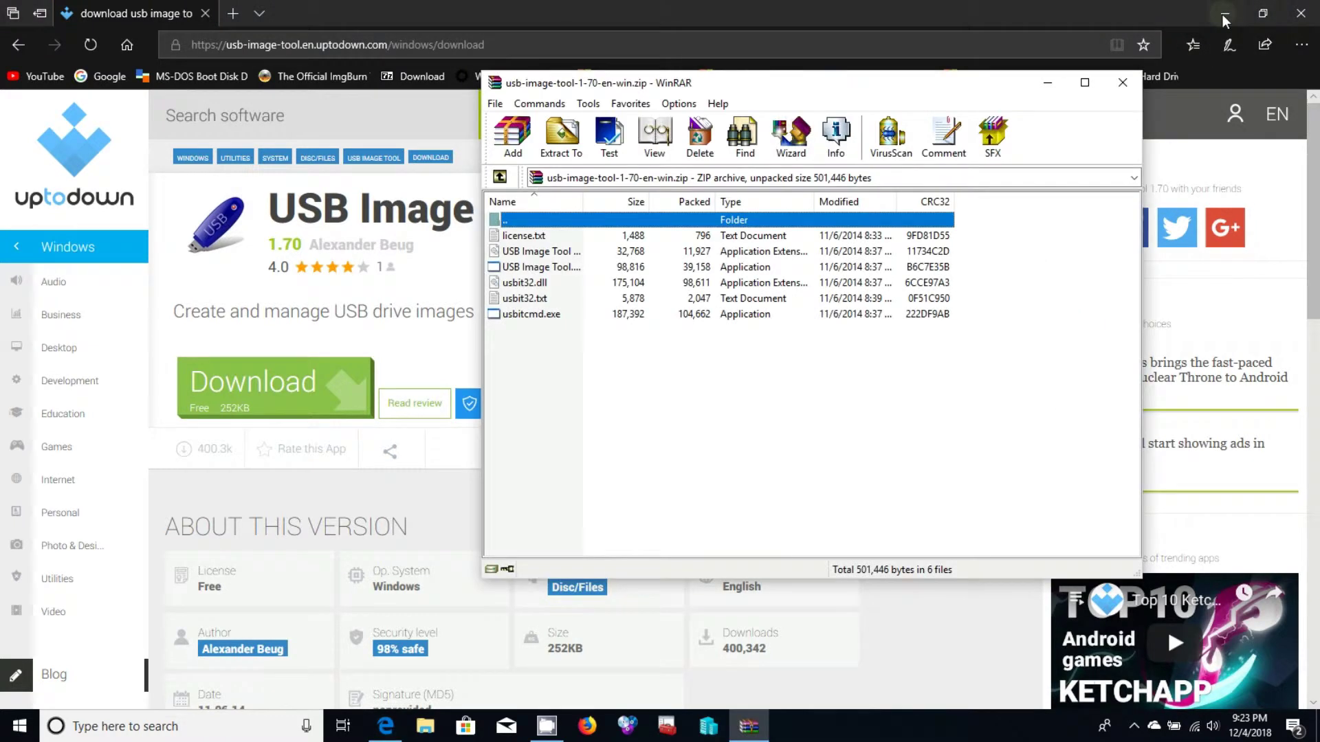
left_click(1223, 13)
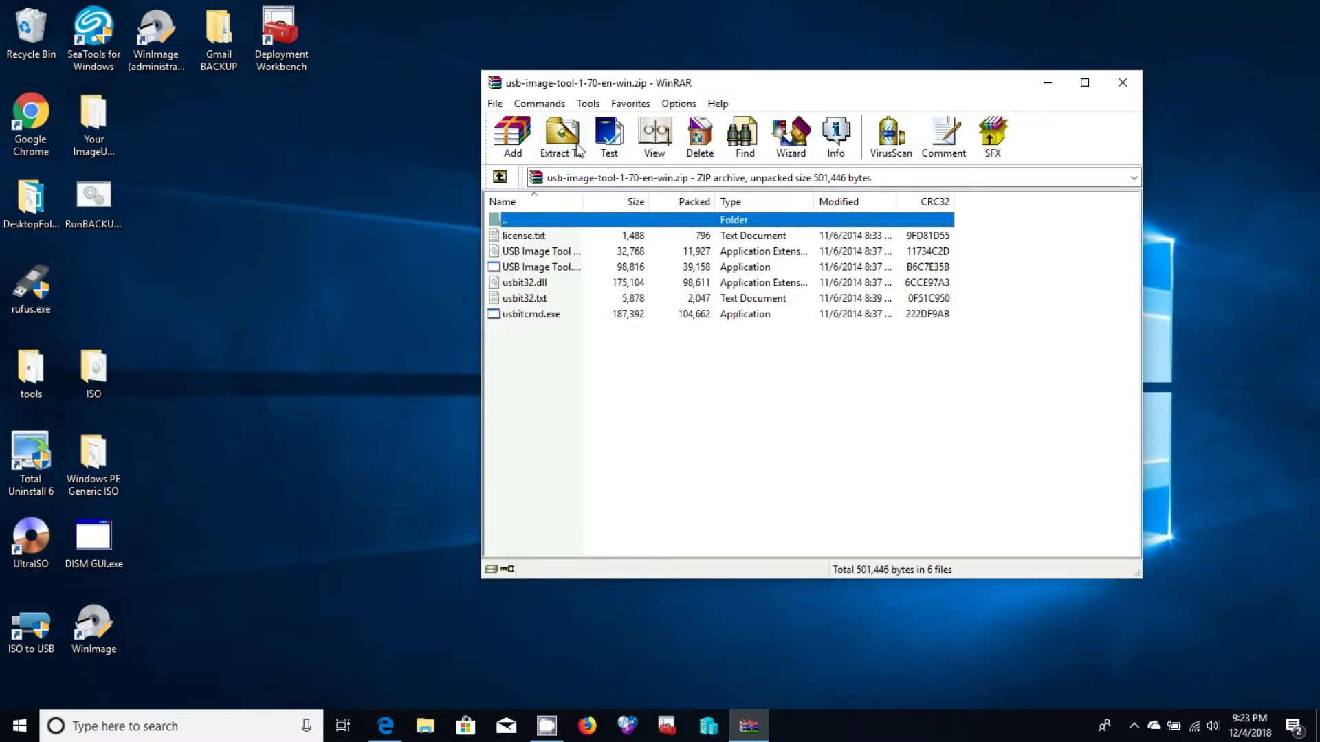
left_click(577, 149)
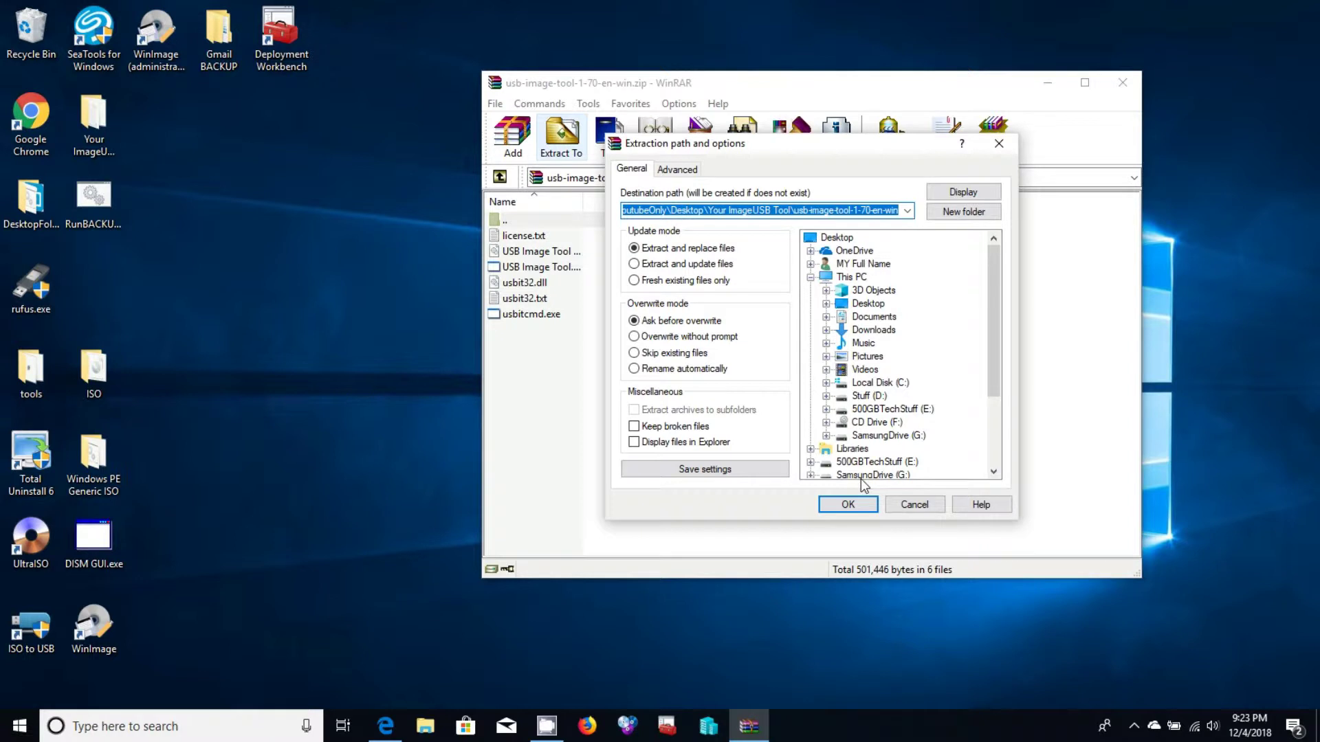
left_click(866, 507)
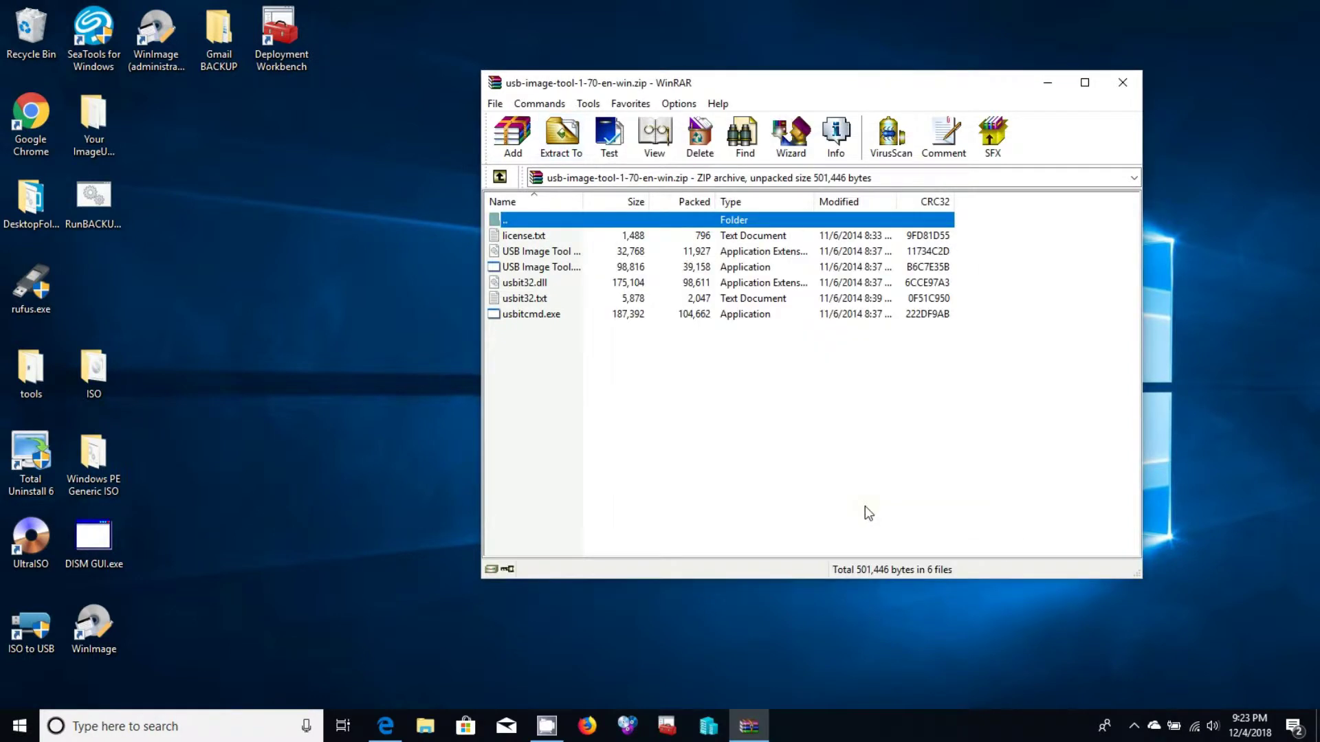
left_click(1128, 85)
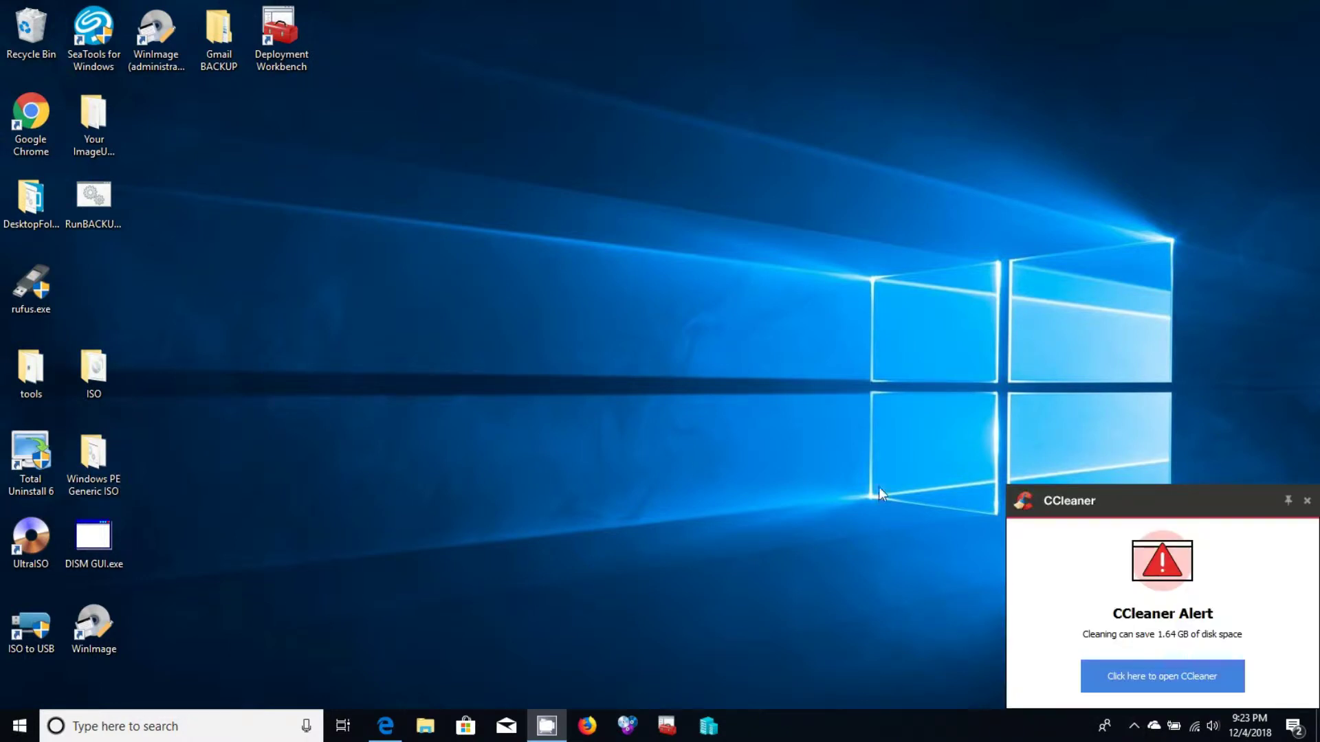
- Dismiss the CCleaner alert and move the Your ImageUSB Tool folder to an empty area of the desktop
left_click(1307, 501)
left_click(95, 455)
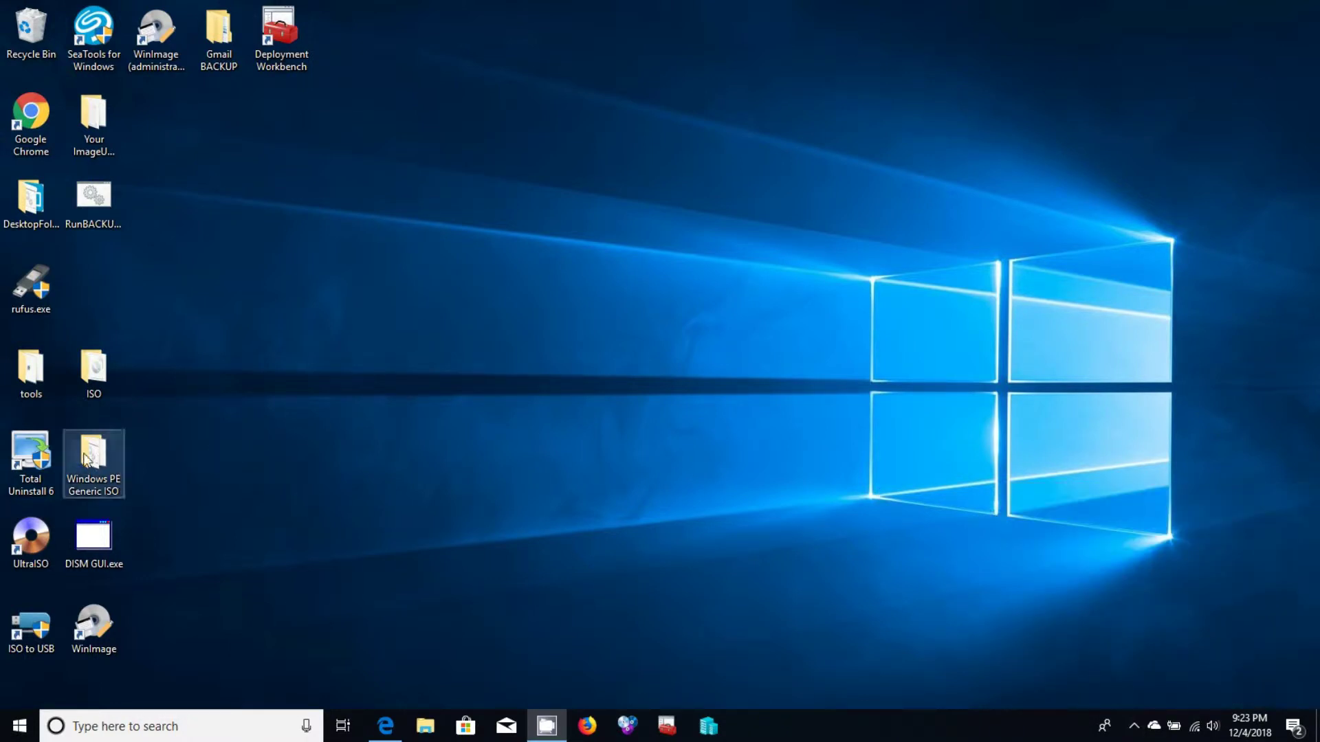
left_click_drag(106, 131, 605, 135)
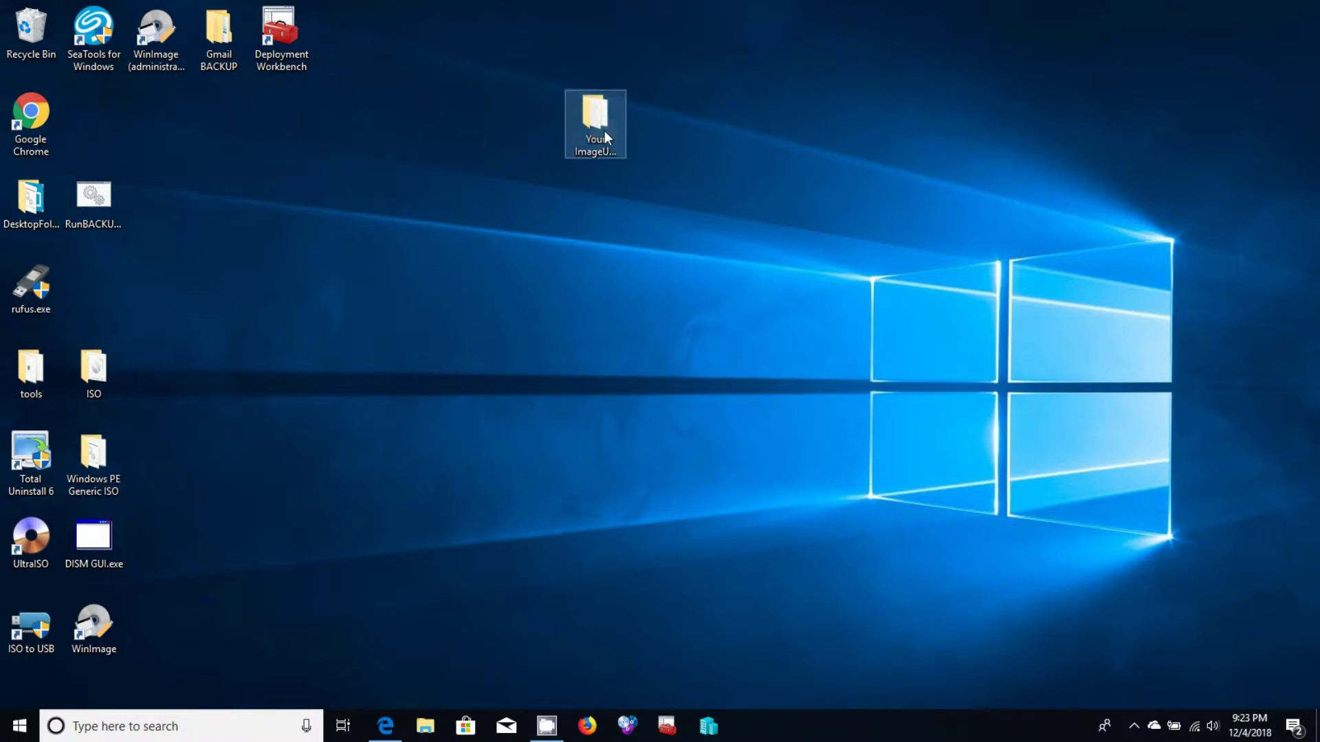
- Create a desktop shortcut to the USB Image Tool application in the extracted folder and place it in an empty desktop area
double_click(604, 130)
double_click(623, 283)
right_click(624, 298)
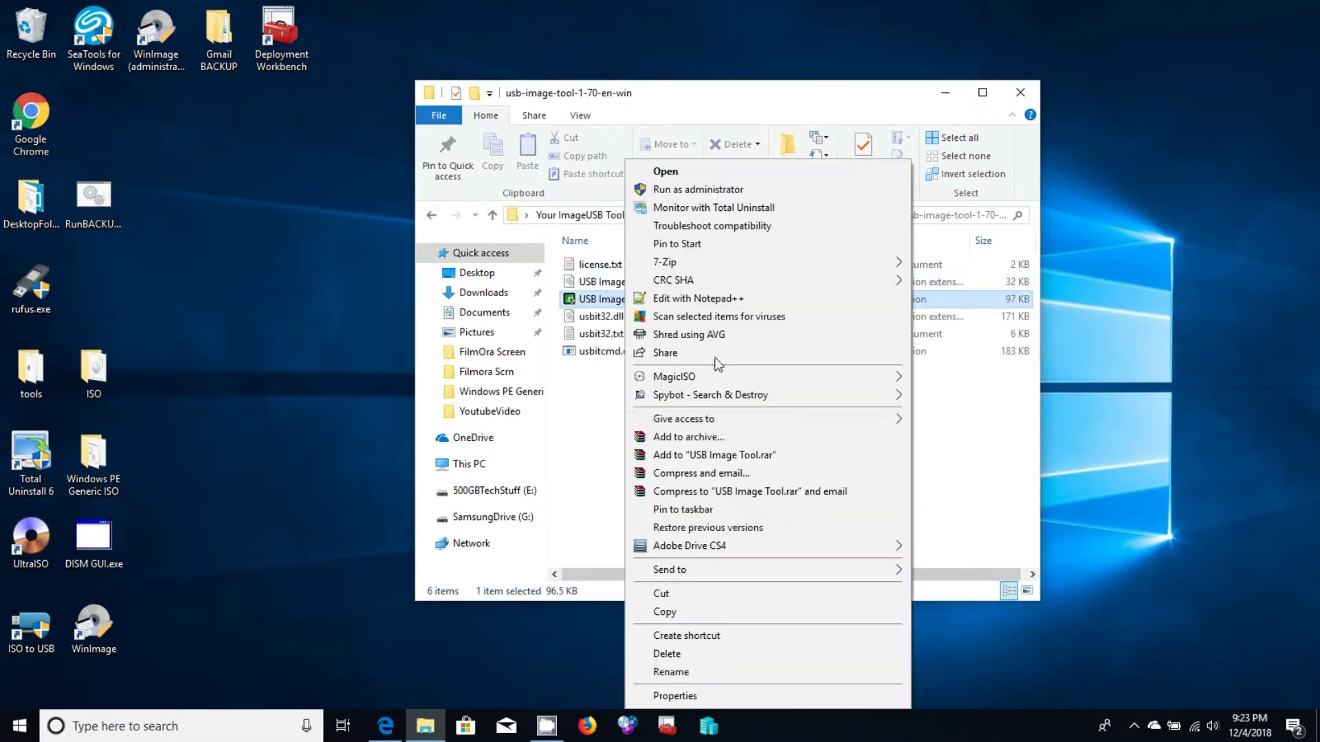
mouse_move(756, 567)
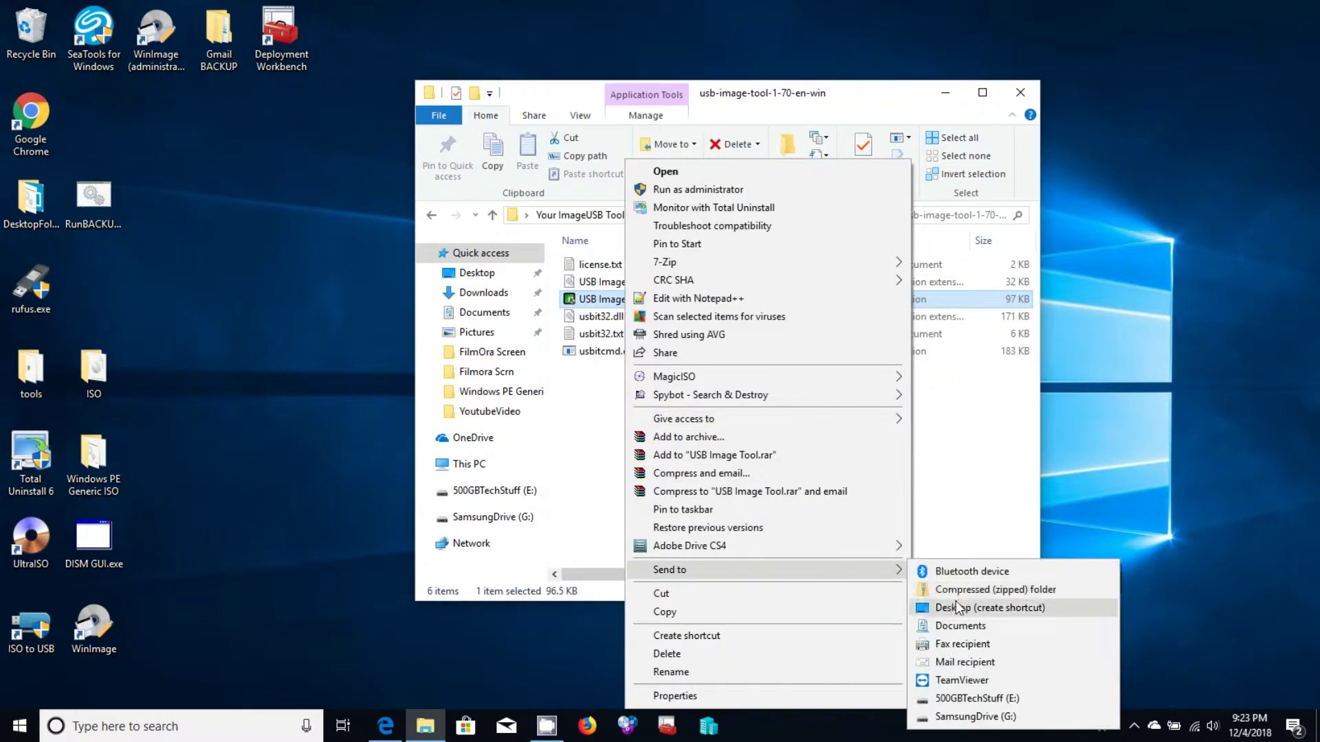
left_click(956, 602)
left_click(1019, 95)
left_click_drag(92, 116, 787, 234)
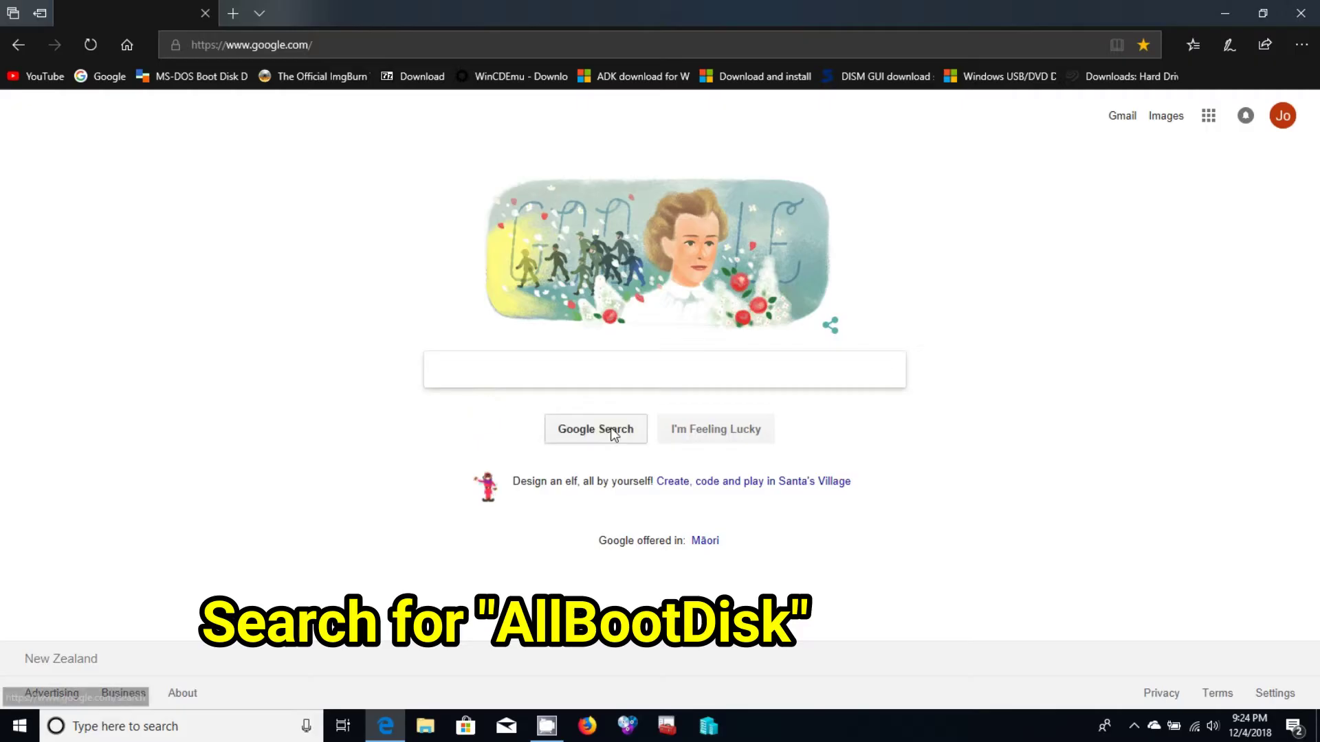
- Search Google for "allbootdisk" in Edge and open the AllBootDisks home page from the results
left_click(608, 392)
type("al")
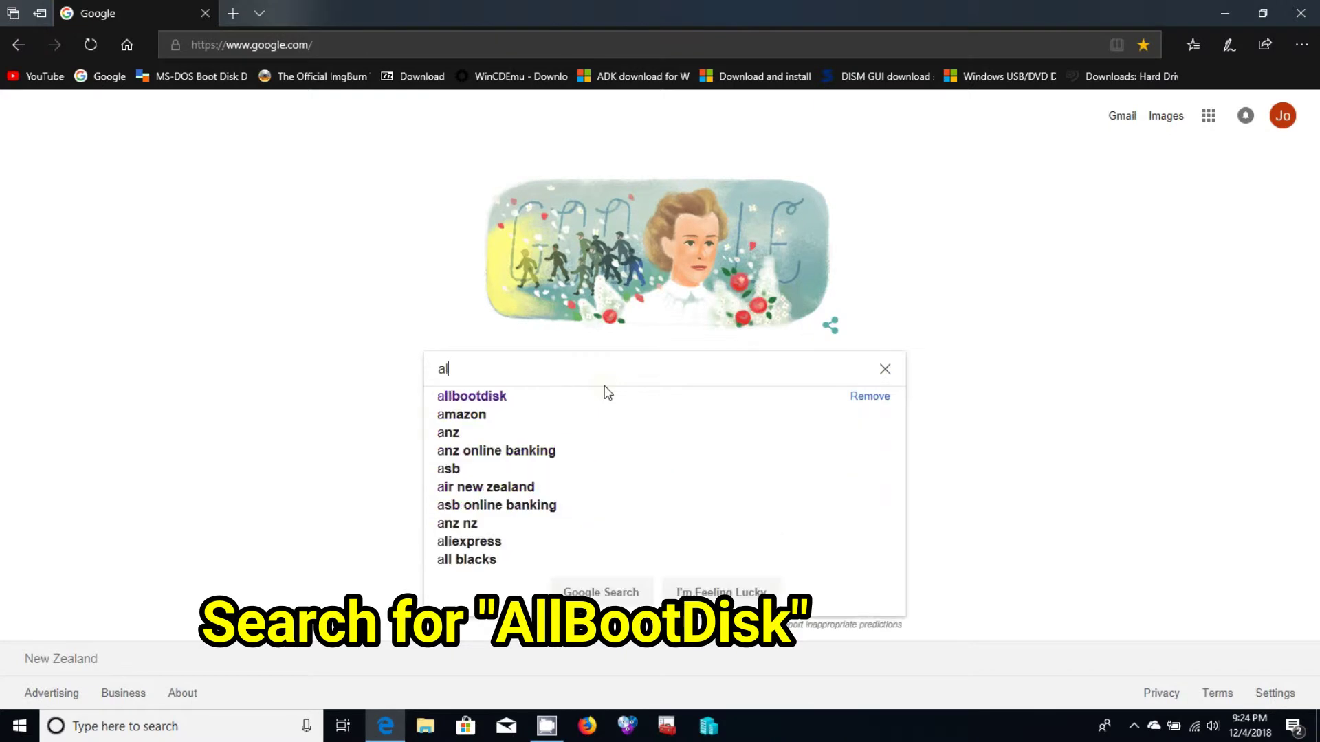
type("l")
type("bootdisk")
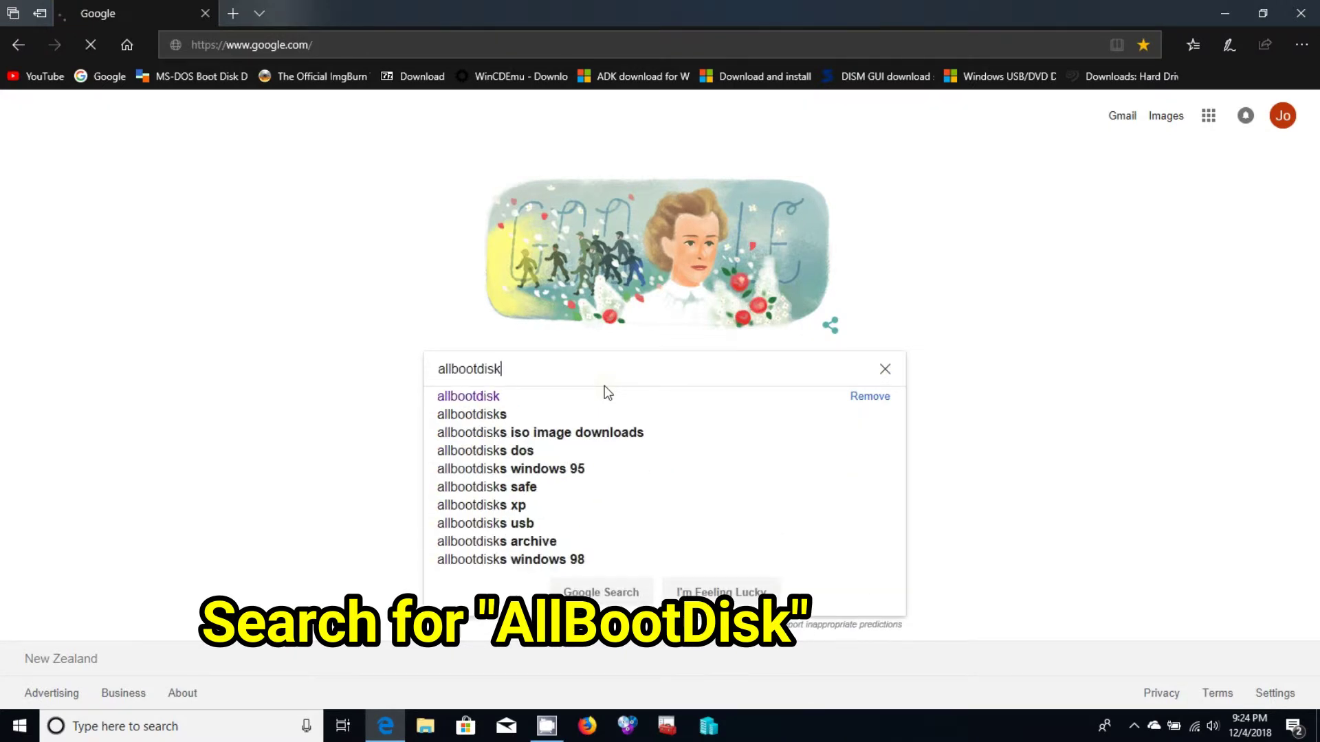
key("Return")
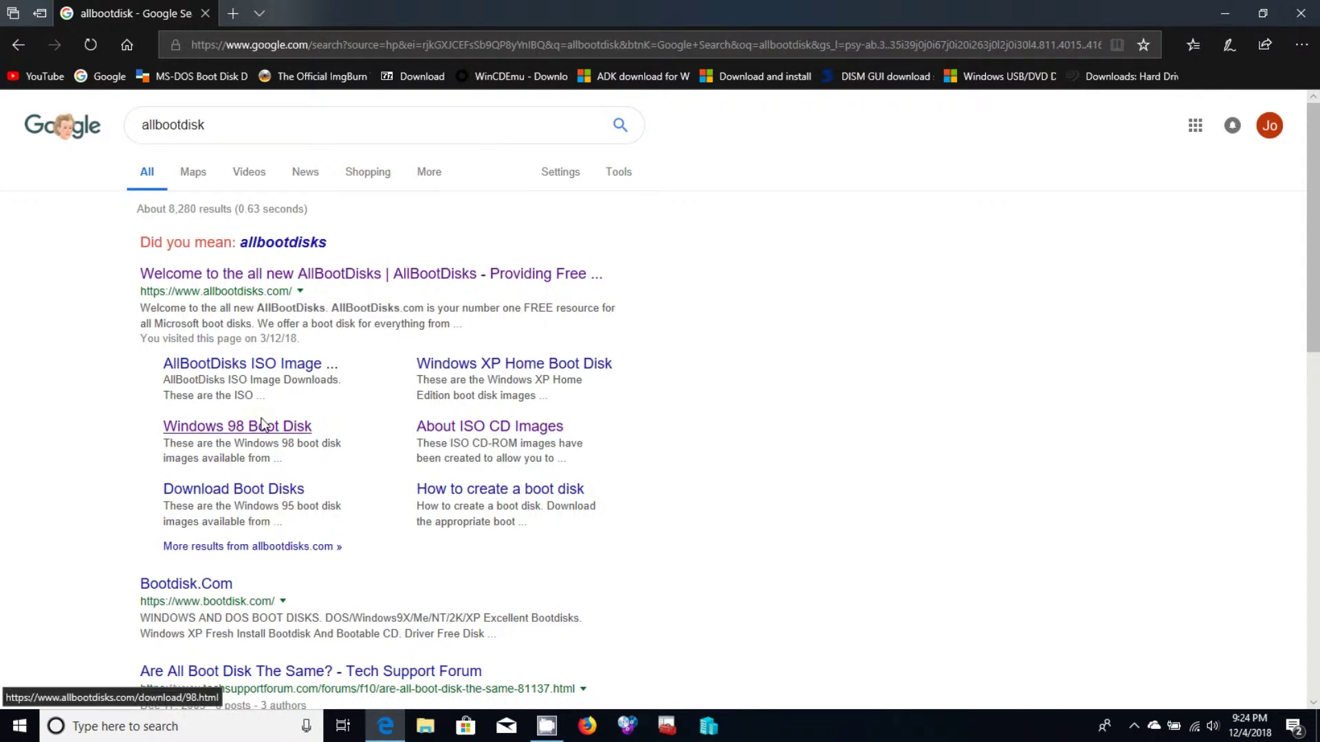
left_click(268, 275)
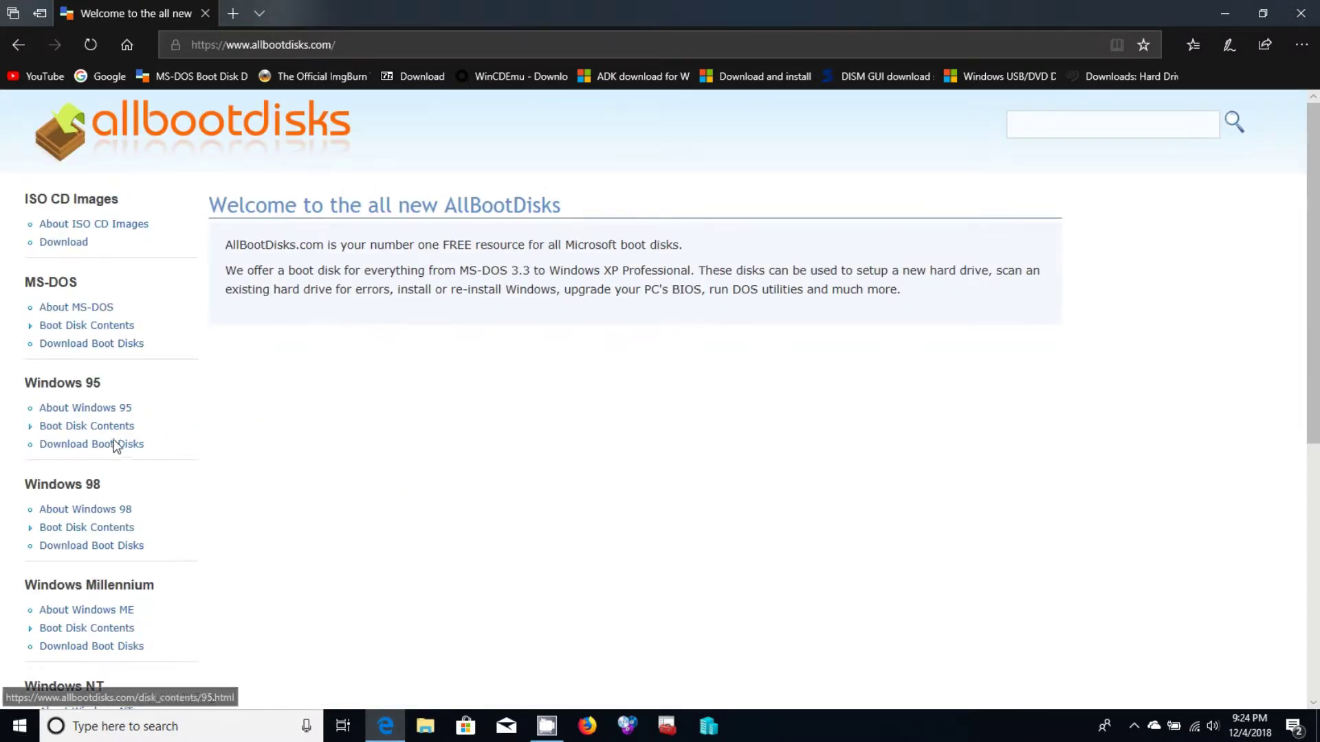
- Find the MS-DOS diskette images and start downloading Dos6.22.img with a custom save location
left_click(109, 350)
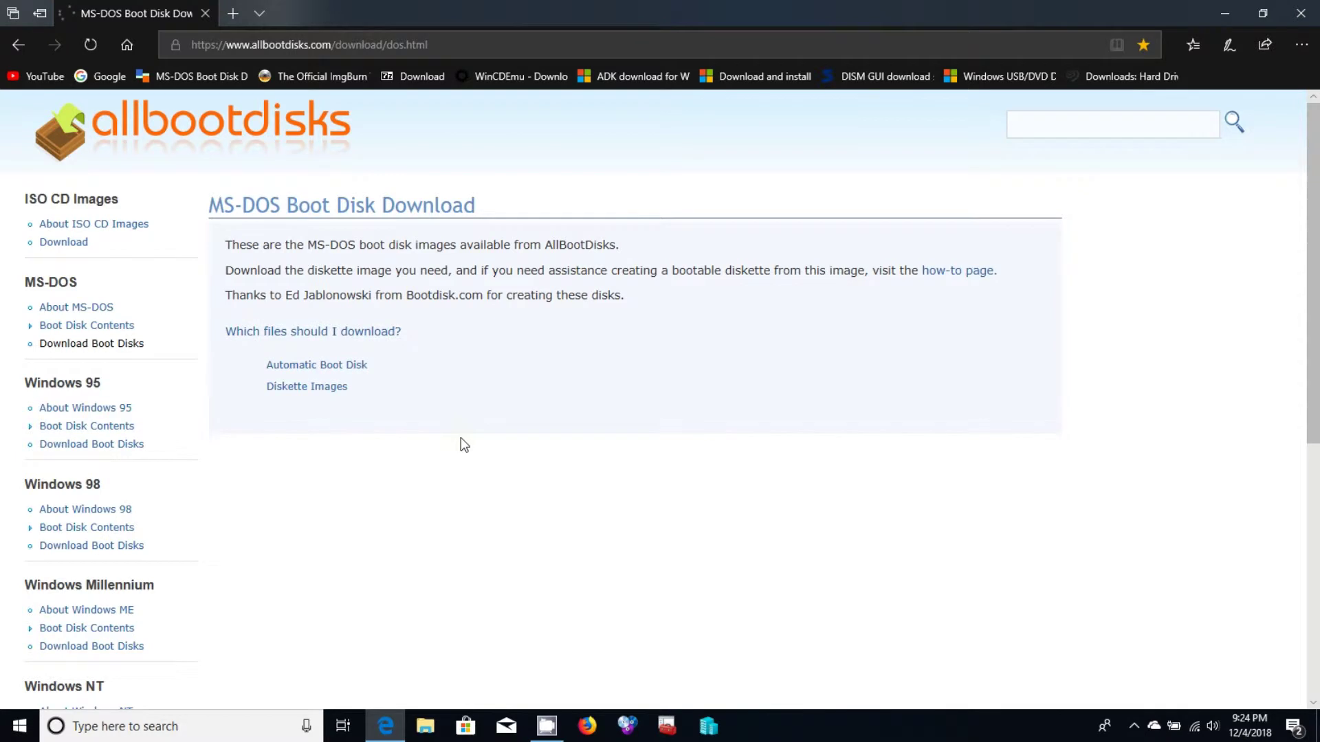
left_click(235, 386)
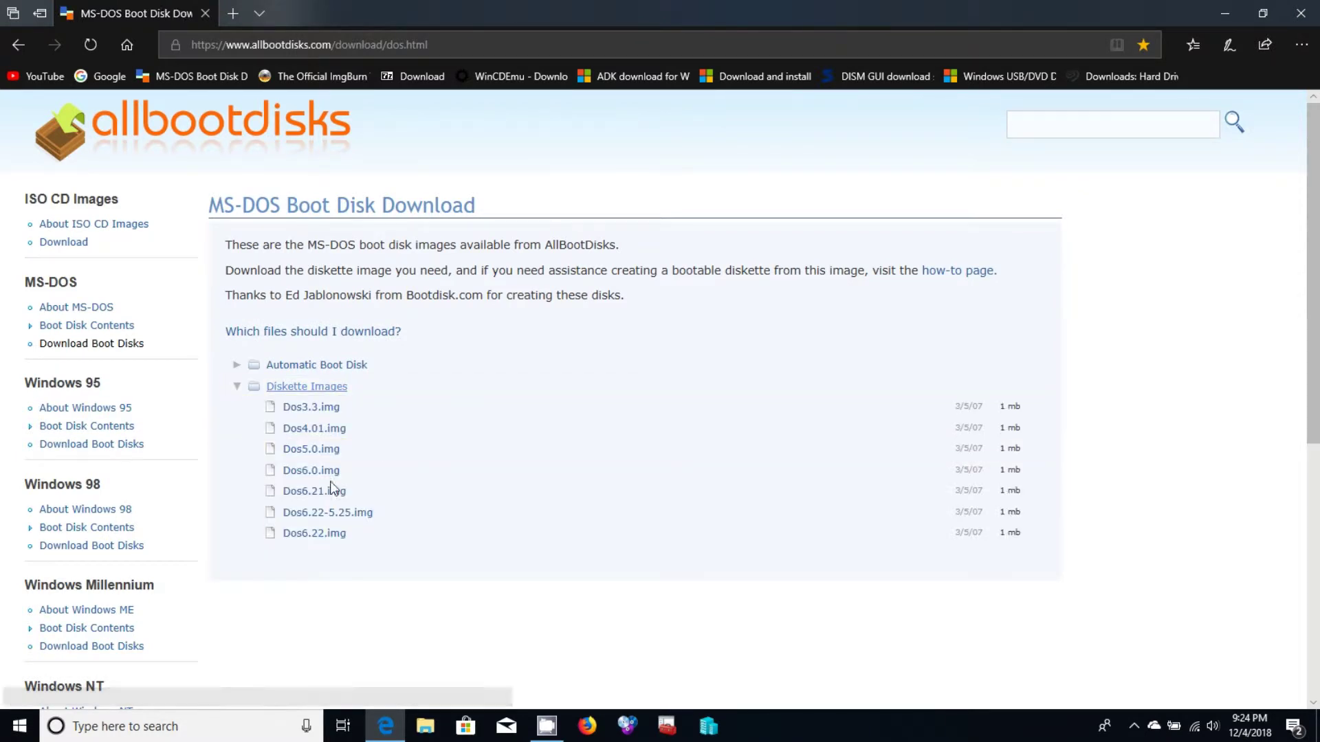
left_click(342, 543)
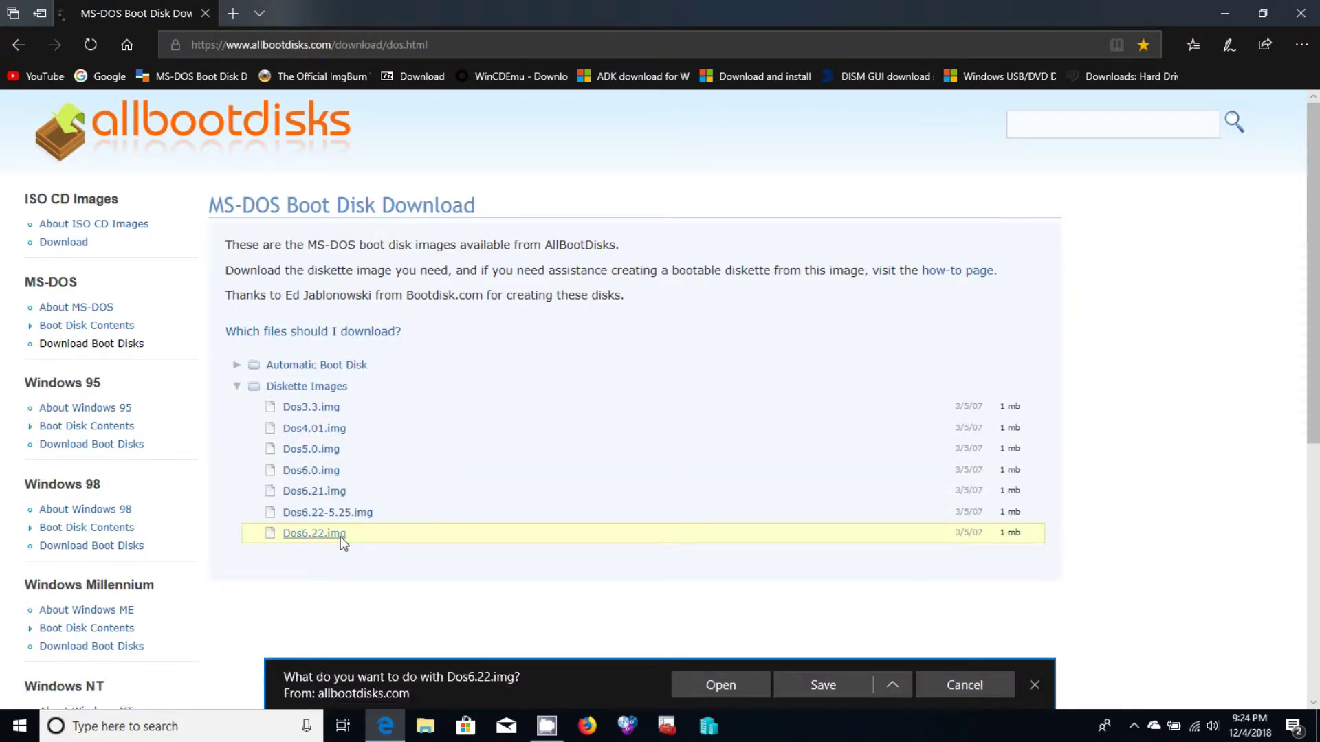
left_click(892, 685)
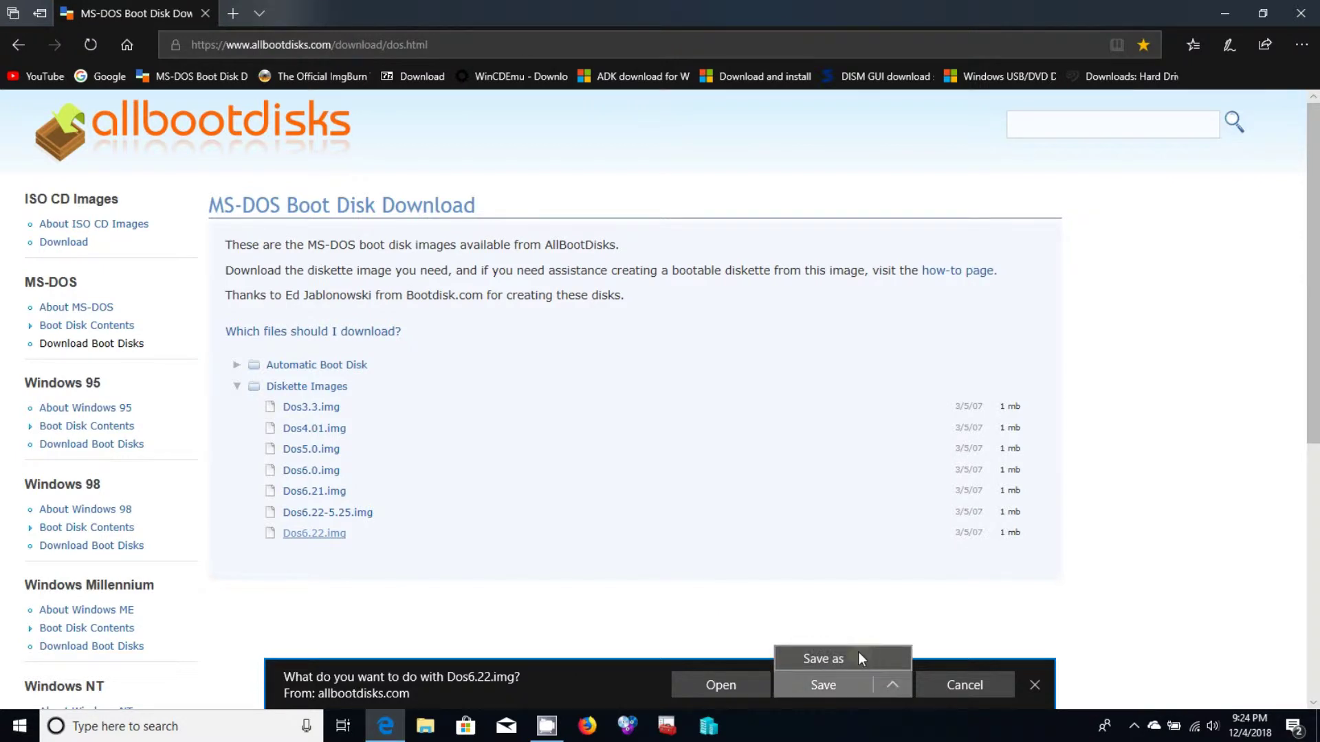
left_click(832, 657)
- Create a DOS IMAGES folder on the desktop, save Dos6.22.img in it and close the browser
left_click(66, 122)
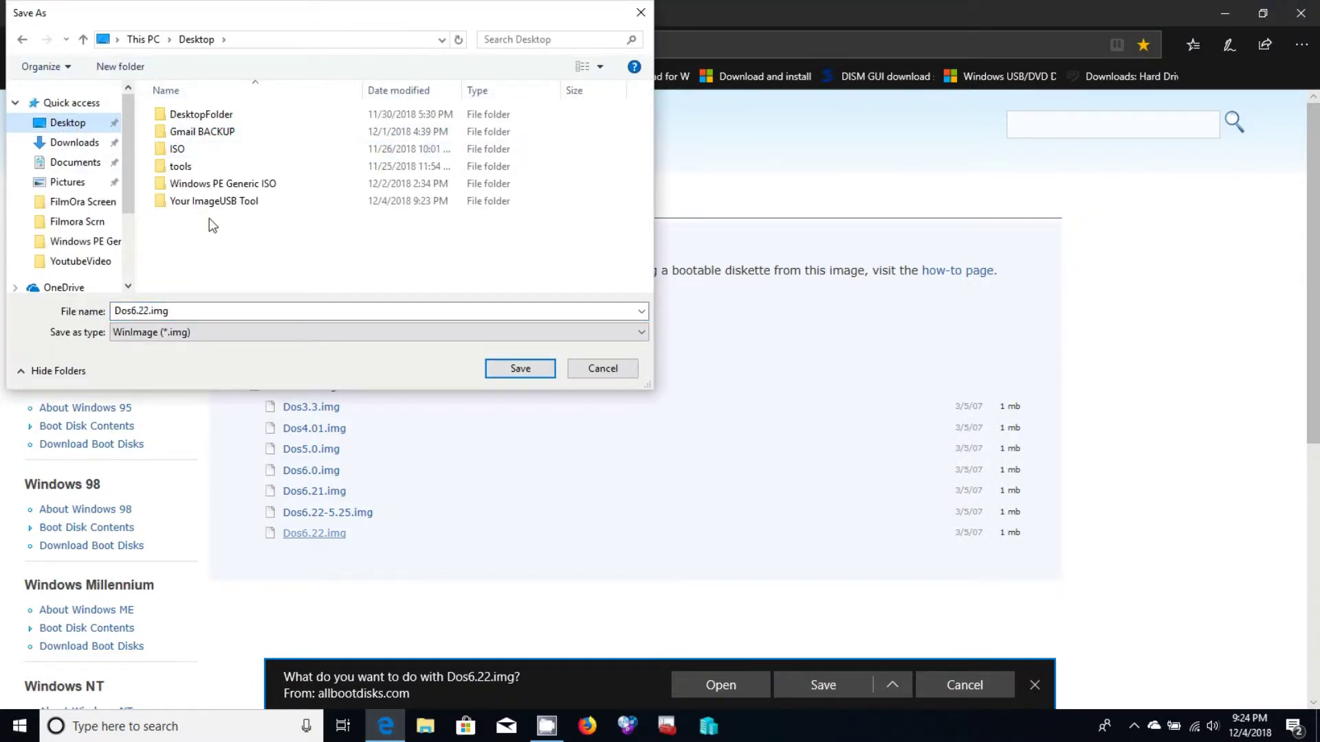
right_click(272, 233)
mouse_move(361, 407)
left_click(521, 410)
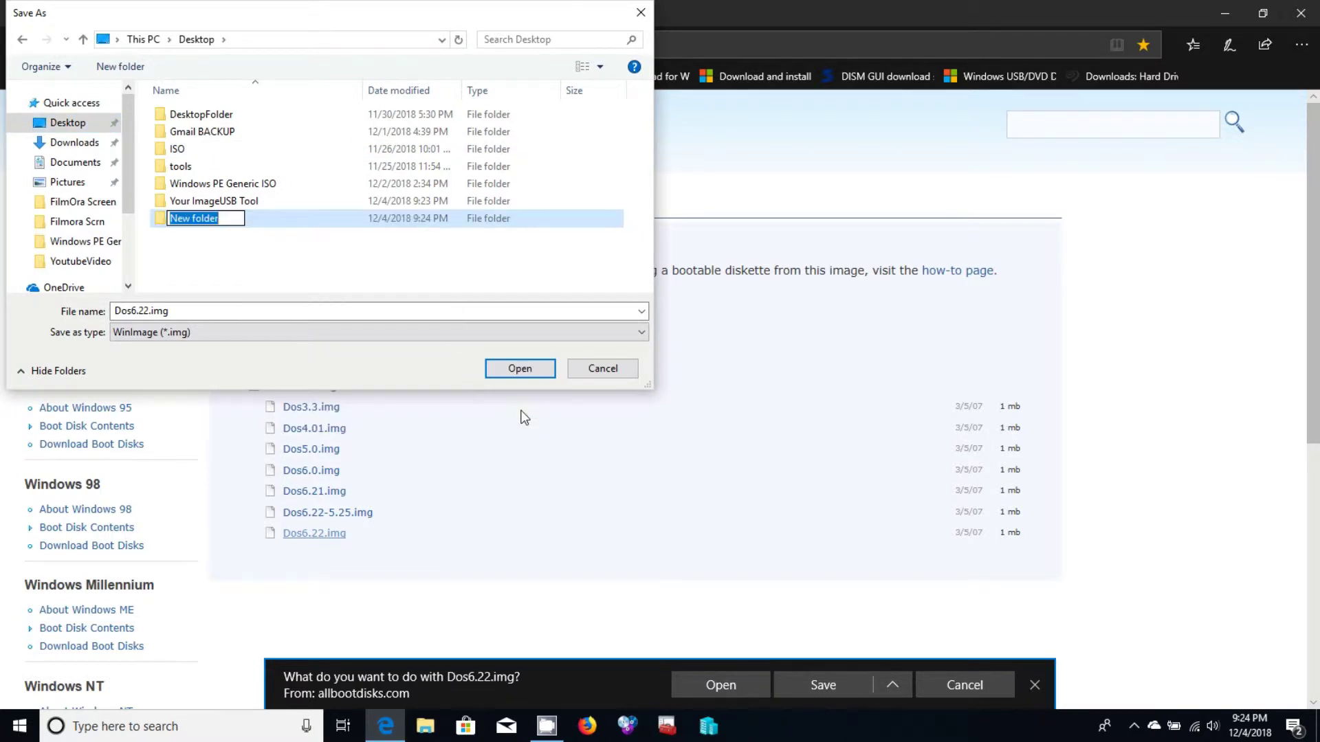
type("DOS IMA")
key("Return")
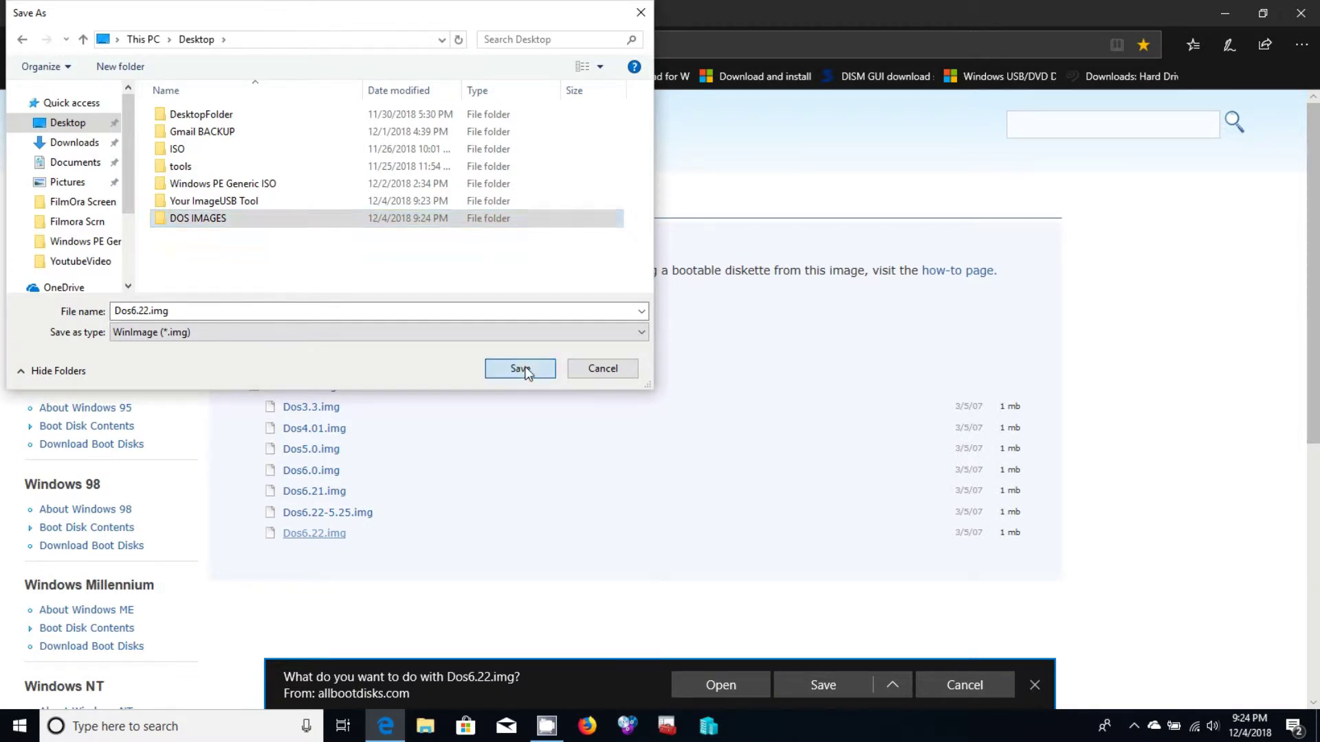
left_click(520, 369)
left_click(526, 370)
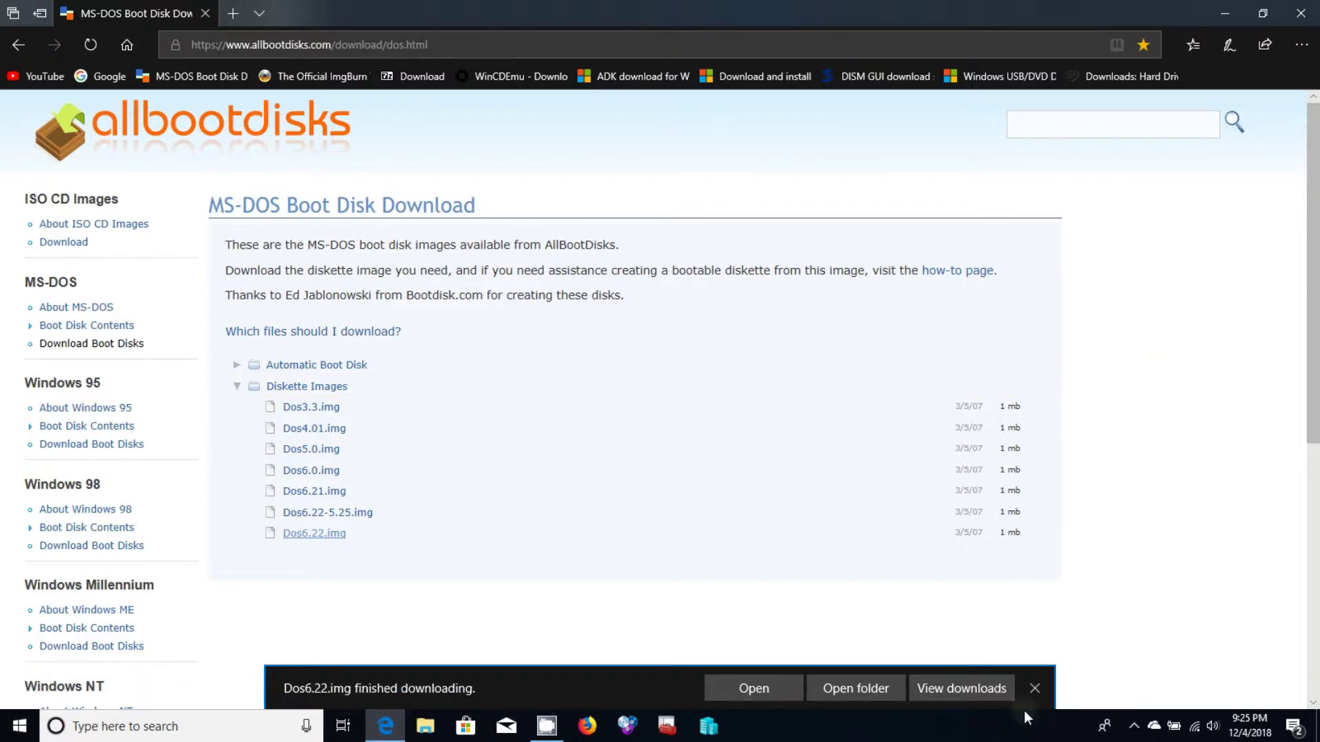
left_click(1300, 13)
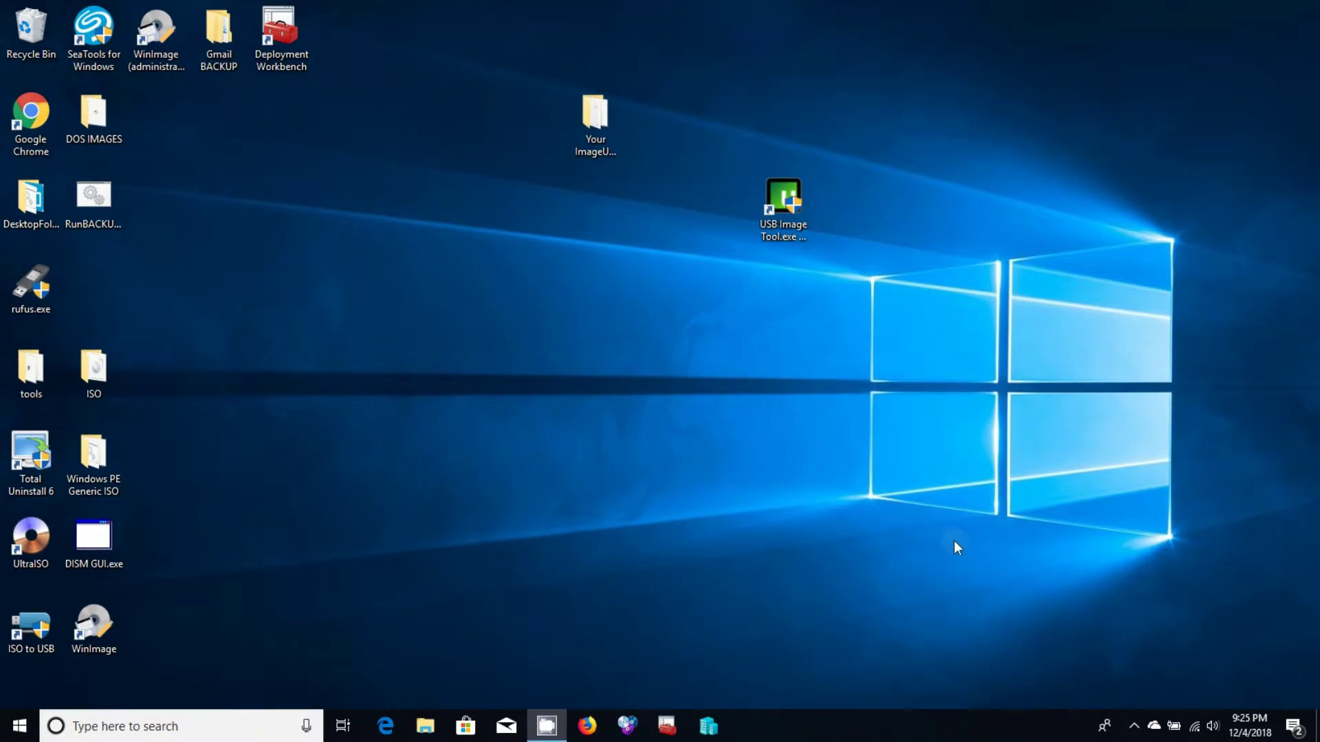
left_click(1135, 728)
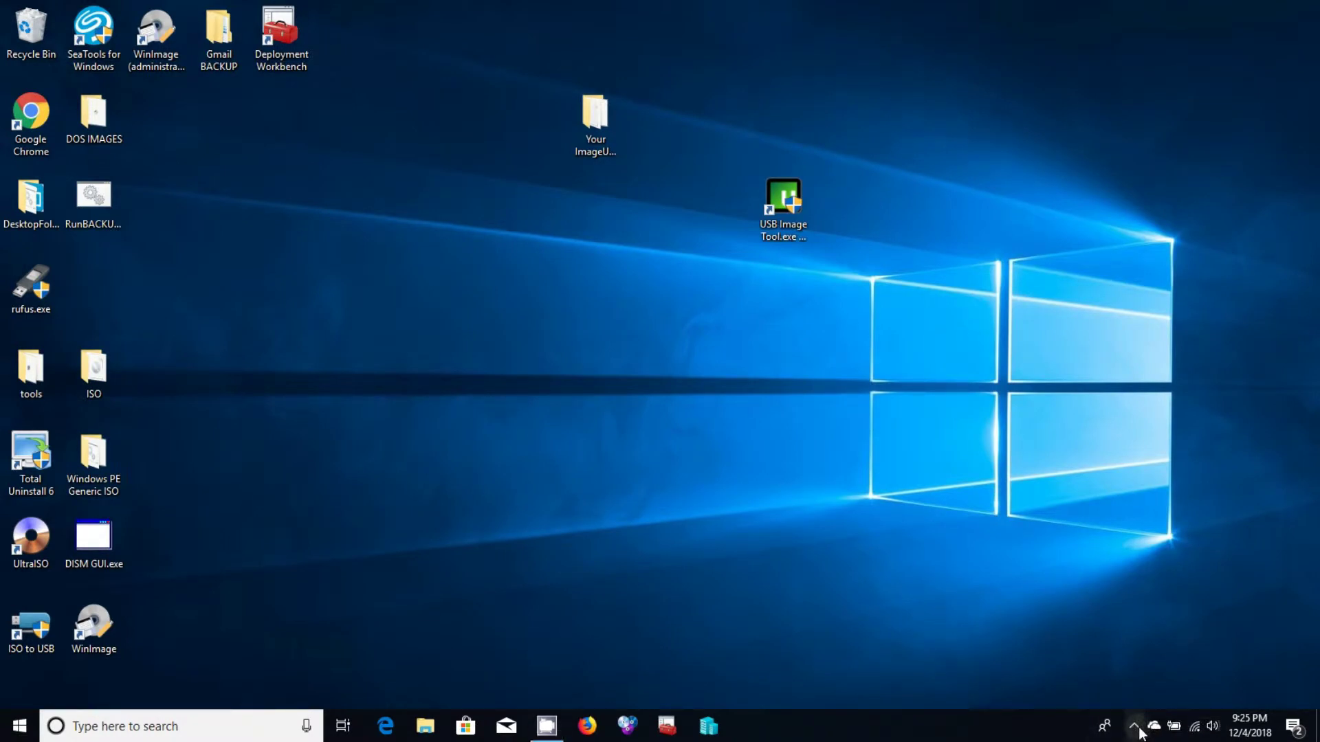
left_click(1101, 693)
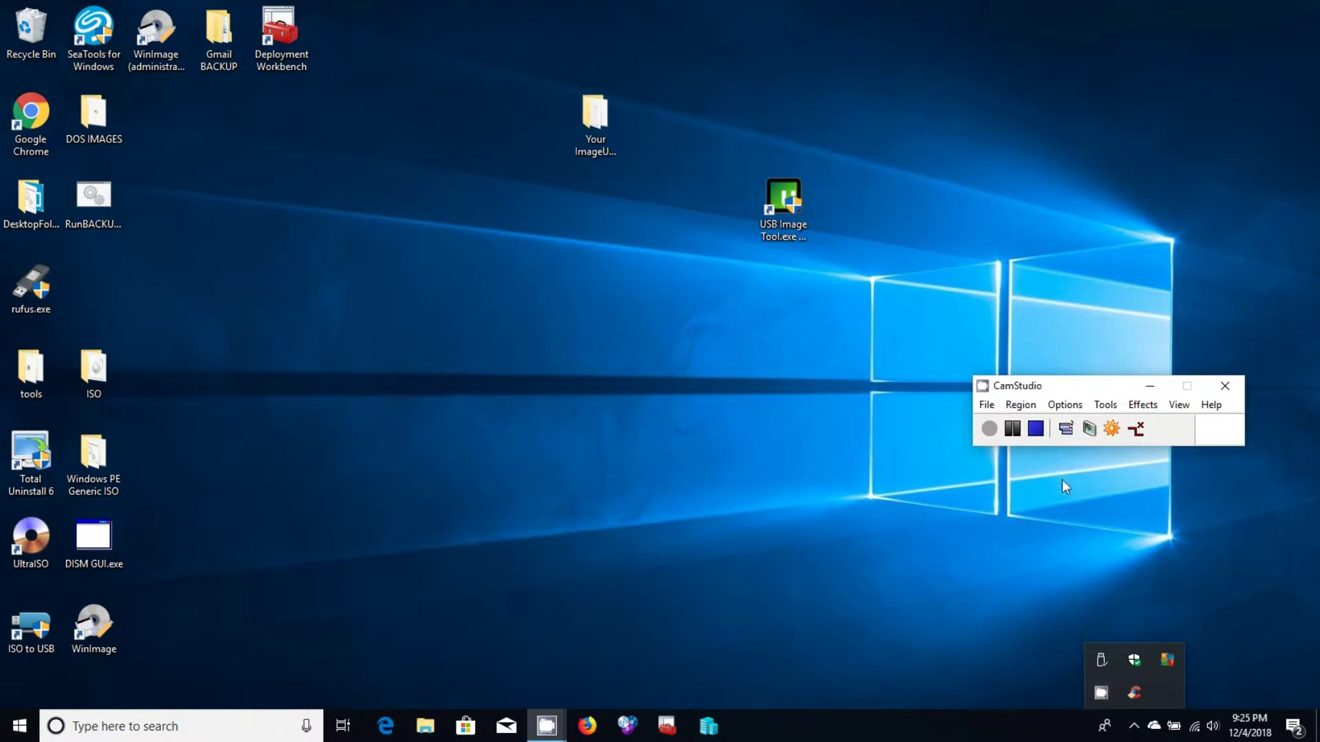
- Move the Your ImageUSB Tool folder to another free desktop spot, launch USB Image Tool from its shortcut and reposition its window
left_click(988, 427)
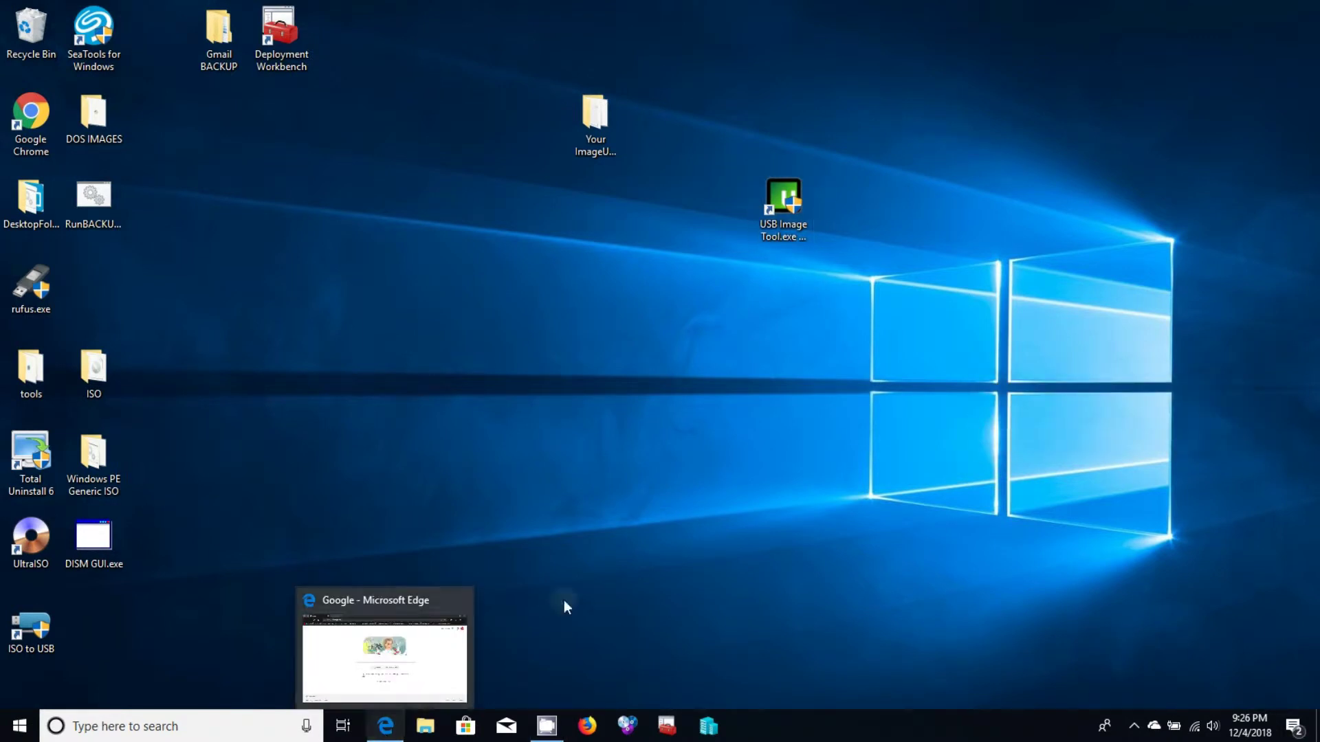
left_click_drag(592, 152, 478, 240)
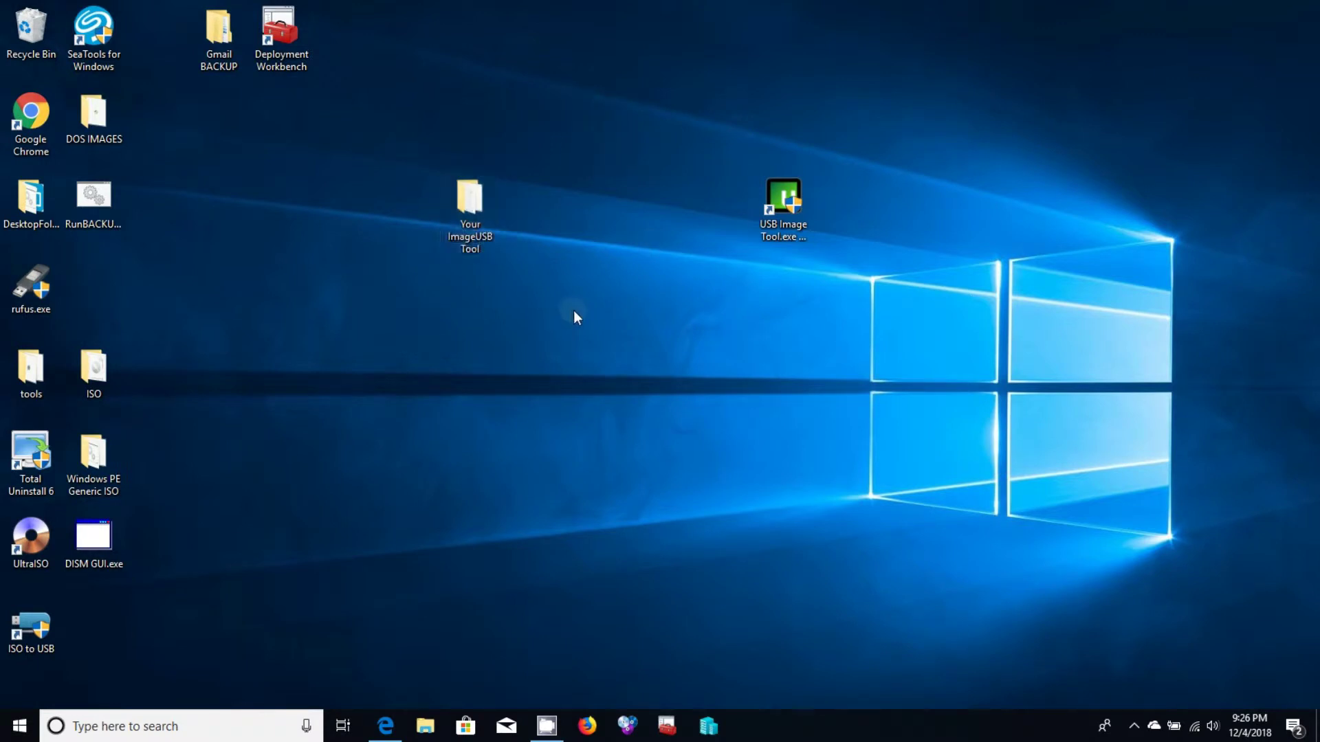
double_click(774, 232)
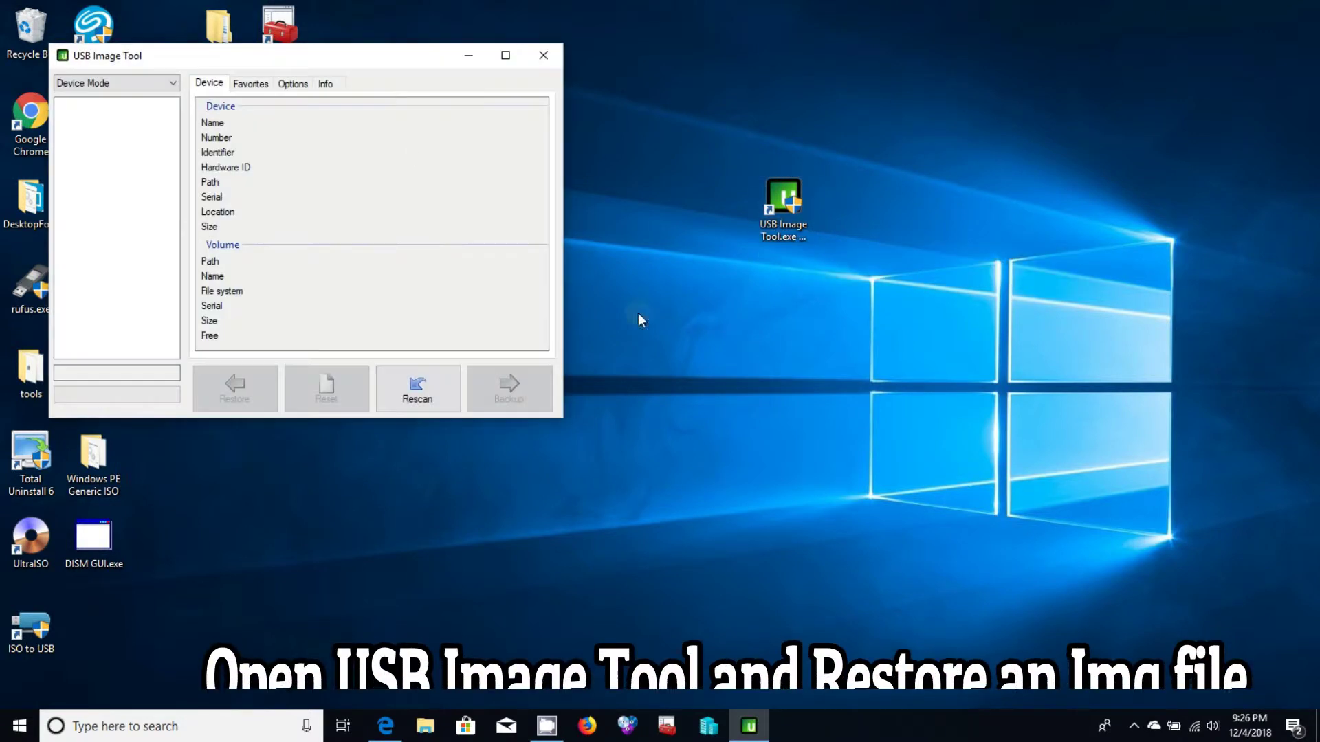
left_click_drag(344, 58, 922, 280)
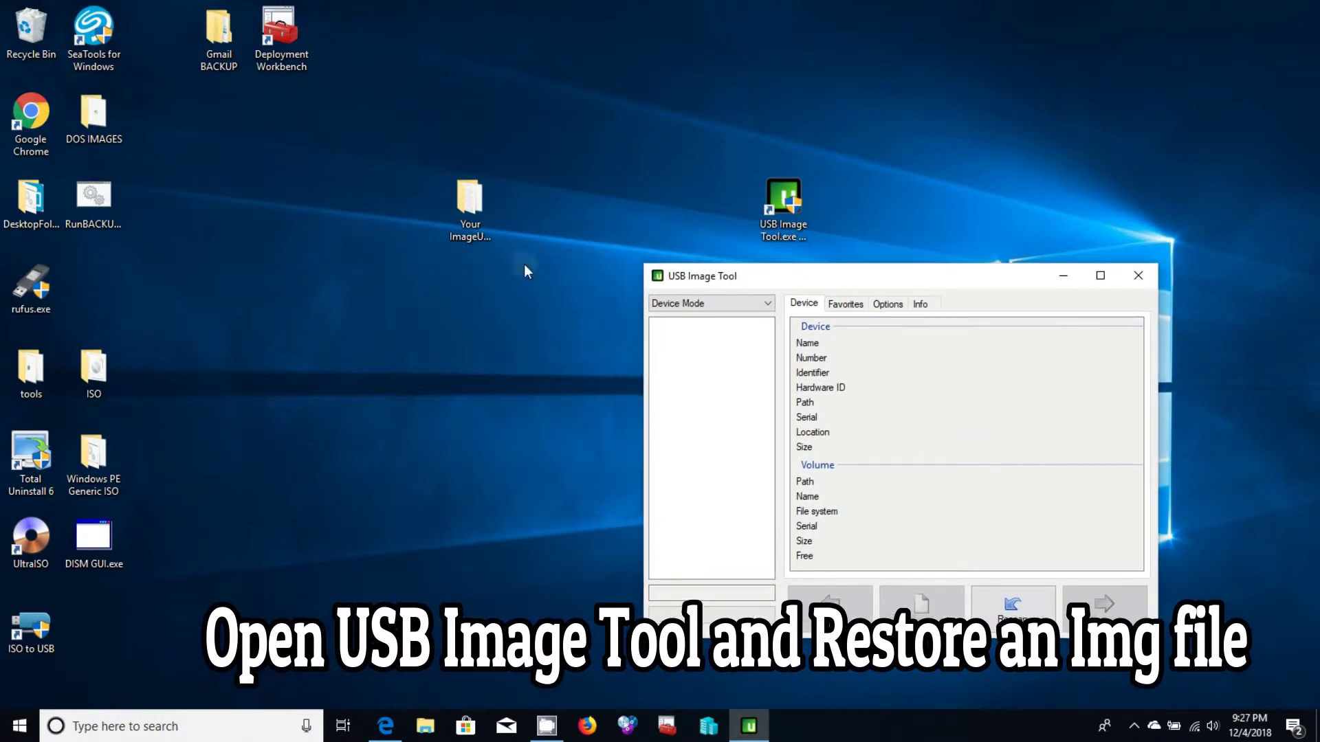
double_click(455, 234)
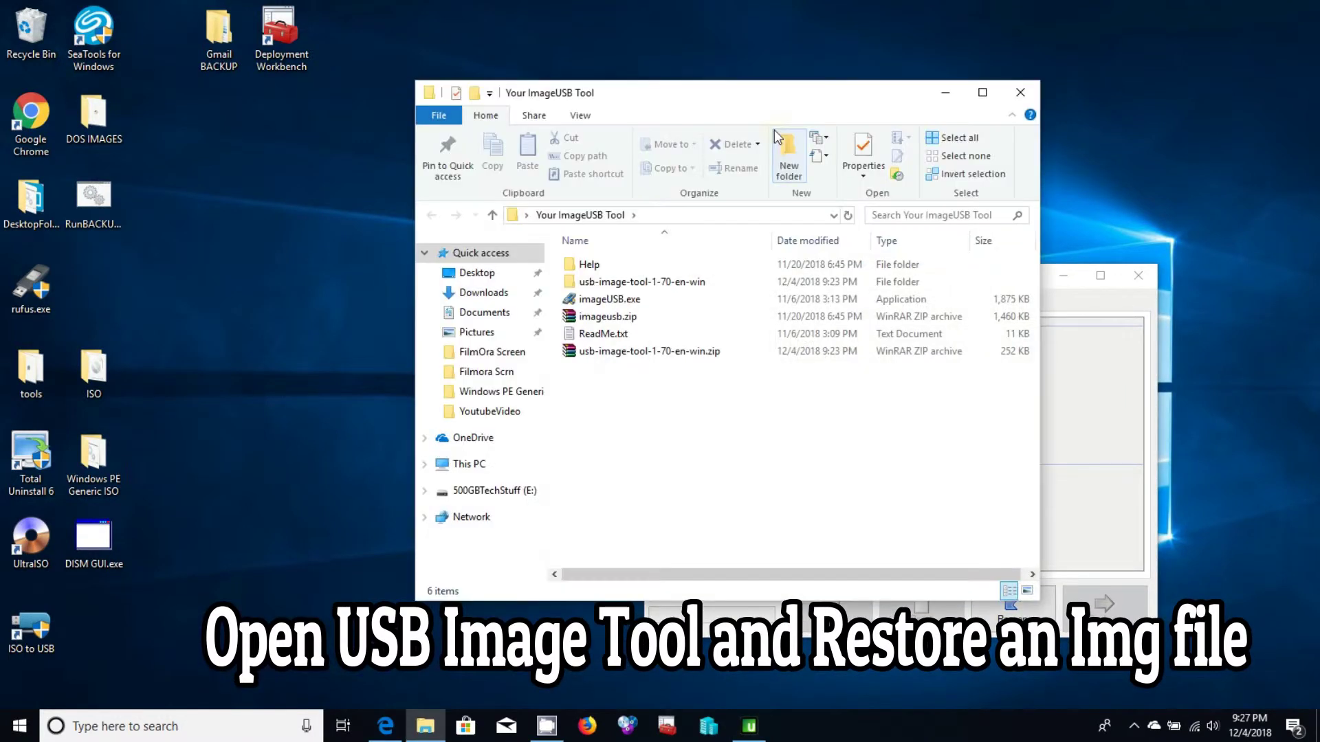
left_click_drag(767, 110, 596, 110)
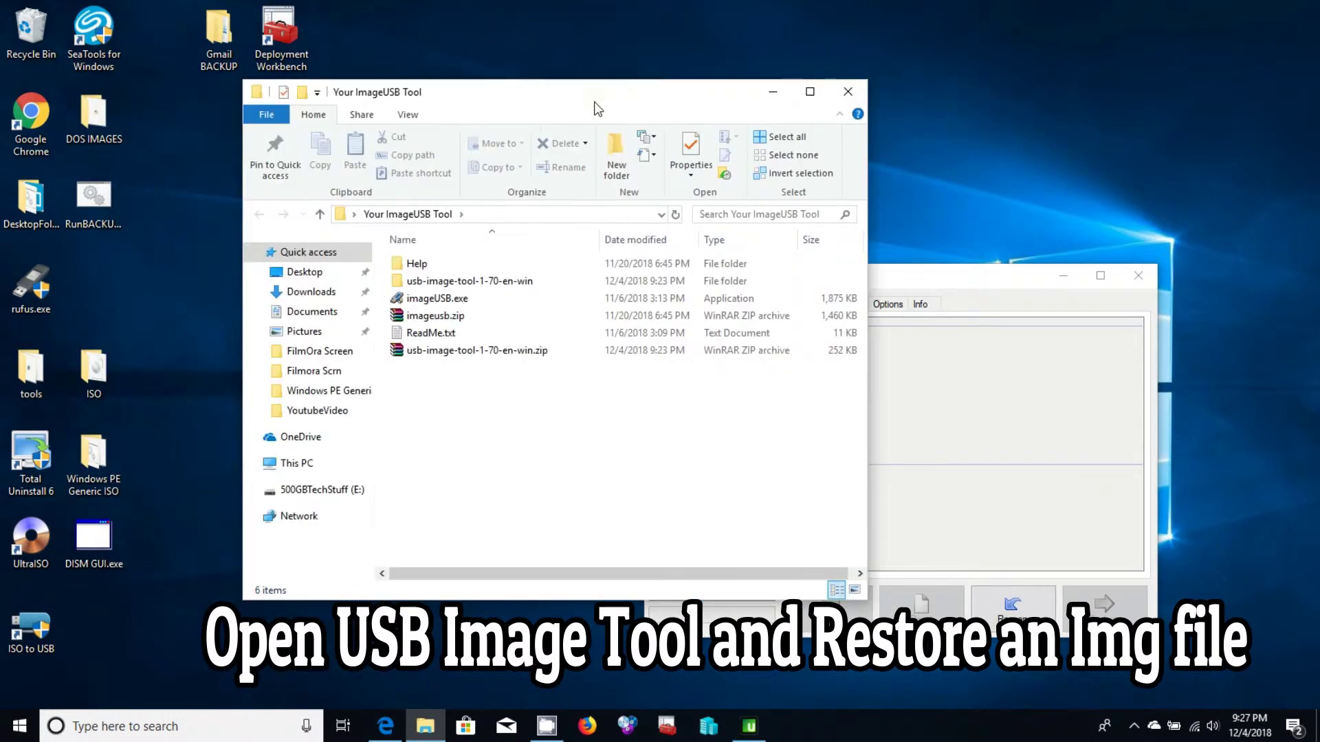
left_click(850, 92)
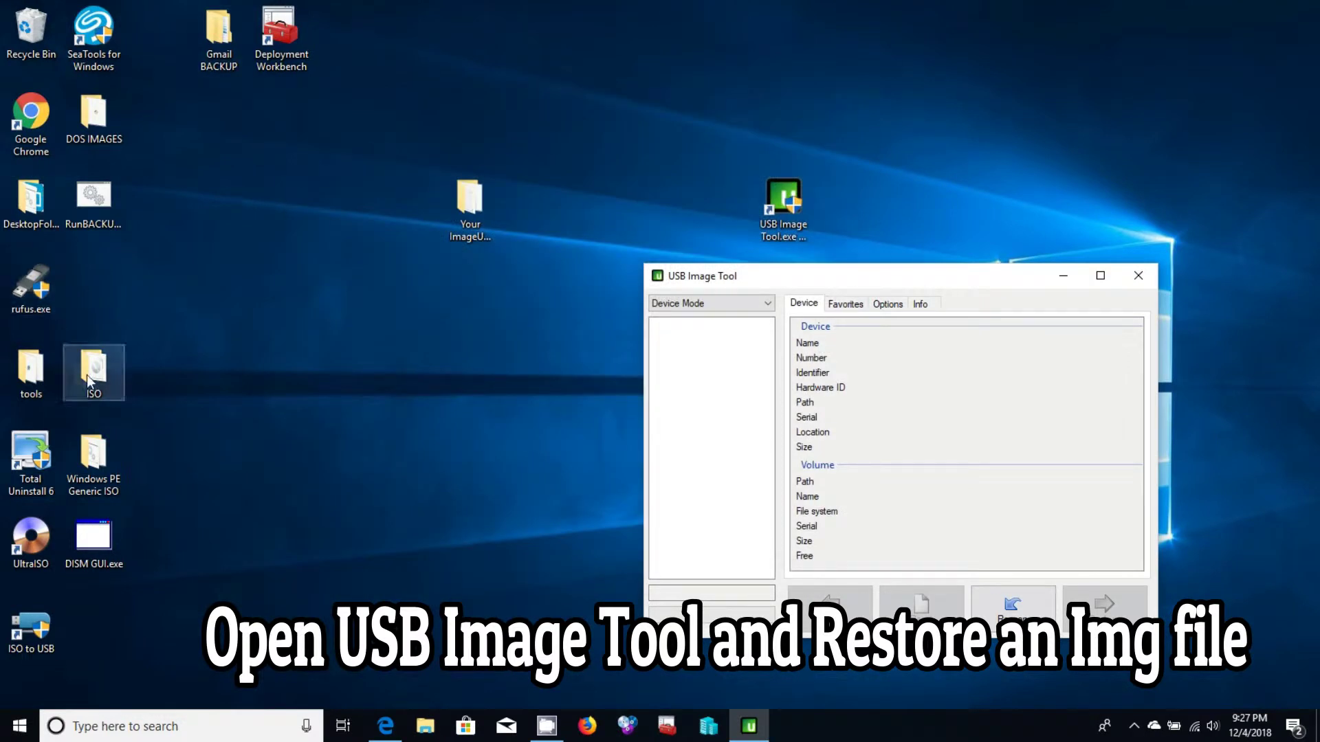
- Open the DOS IMAGES folder from the desktop and arrange its window side by side with USB Image Tool
left_click(118, 135)
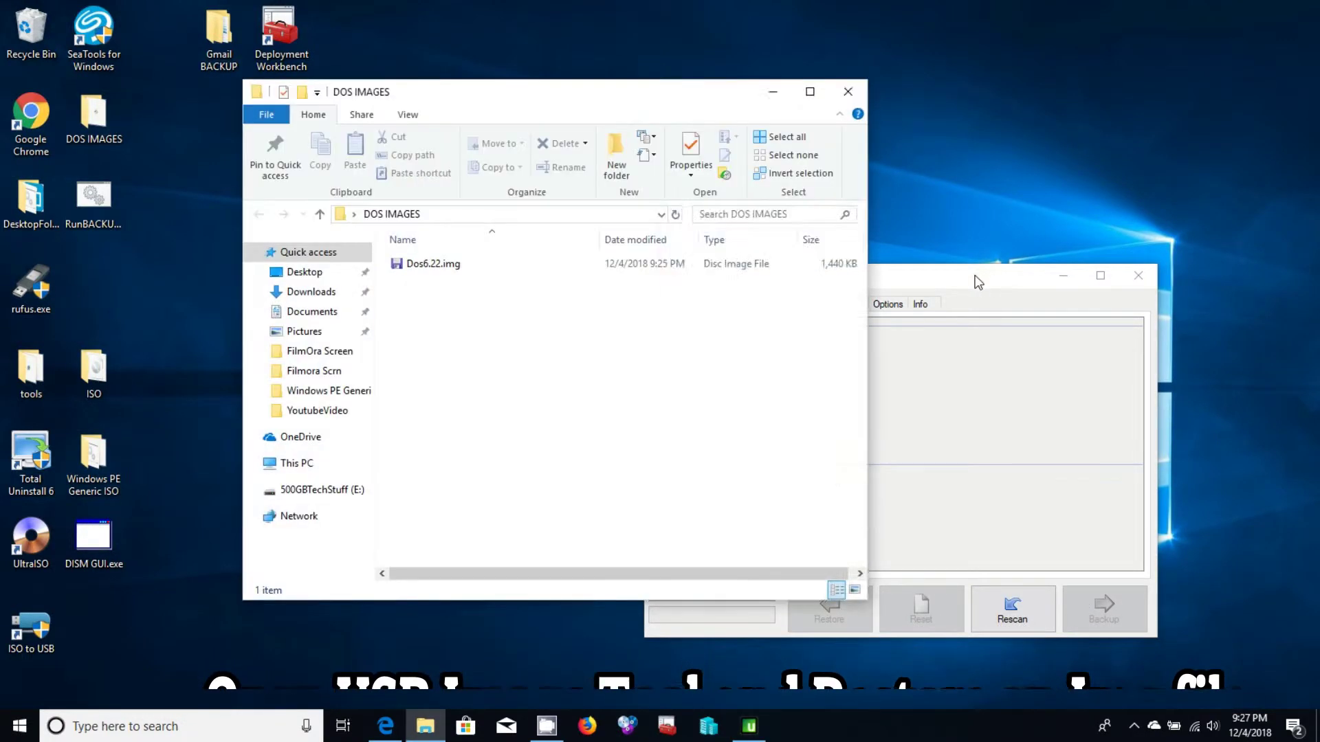
left_click_drag(988, 278, 1020, 175)
left_click_drag(575, 92, 378, 97)
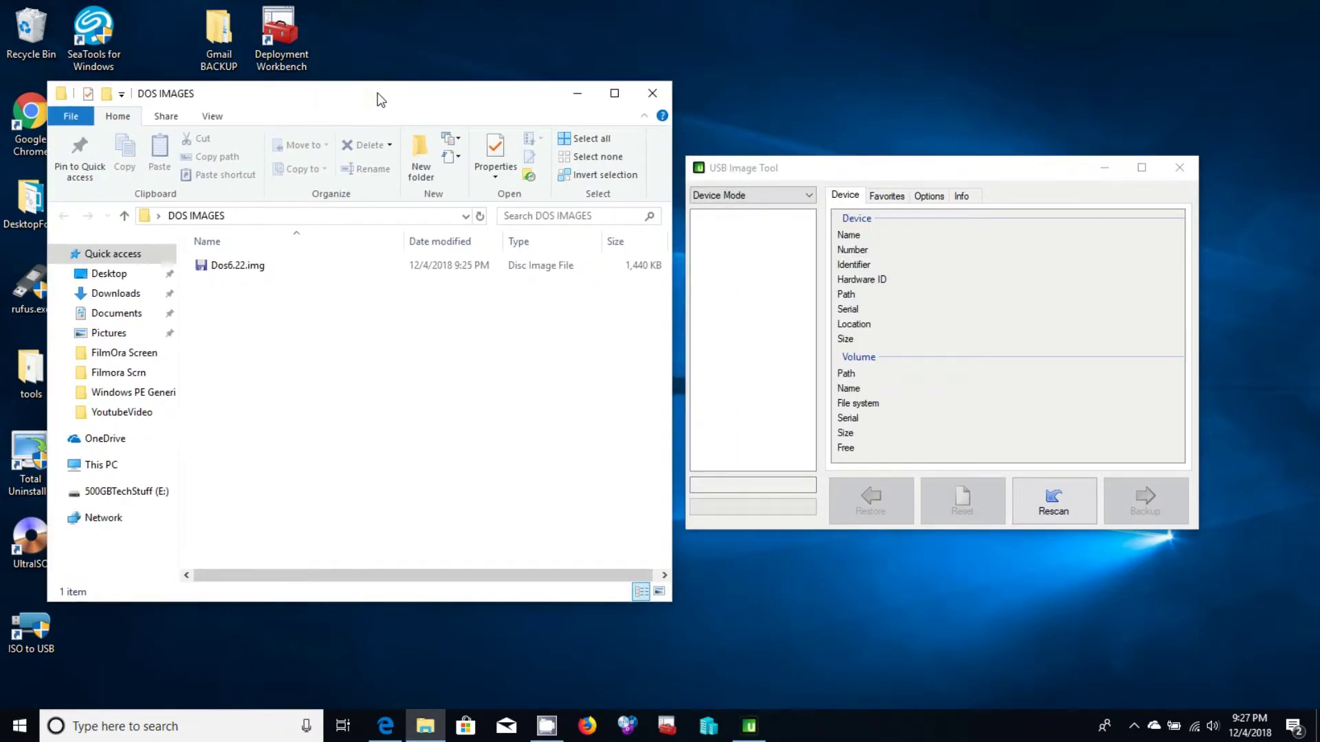
- Restore Dos6.22.img from the desktop's DOS IMAGES folder to the USB 2.0 Flash Disk device in USB Image Tool
left_click(818, 171)
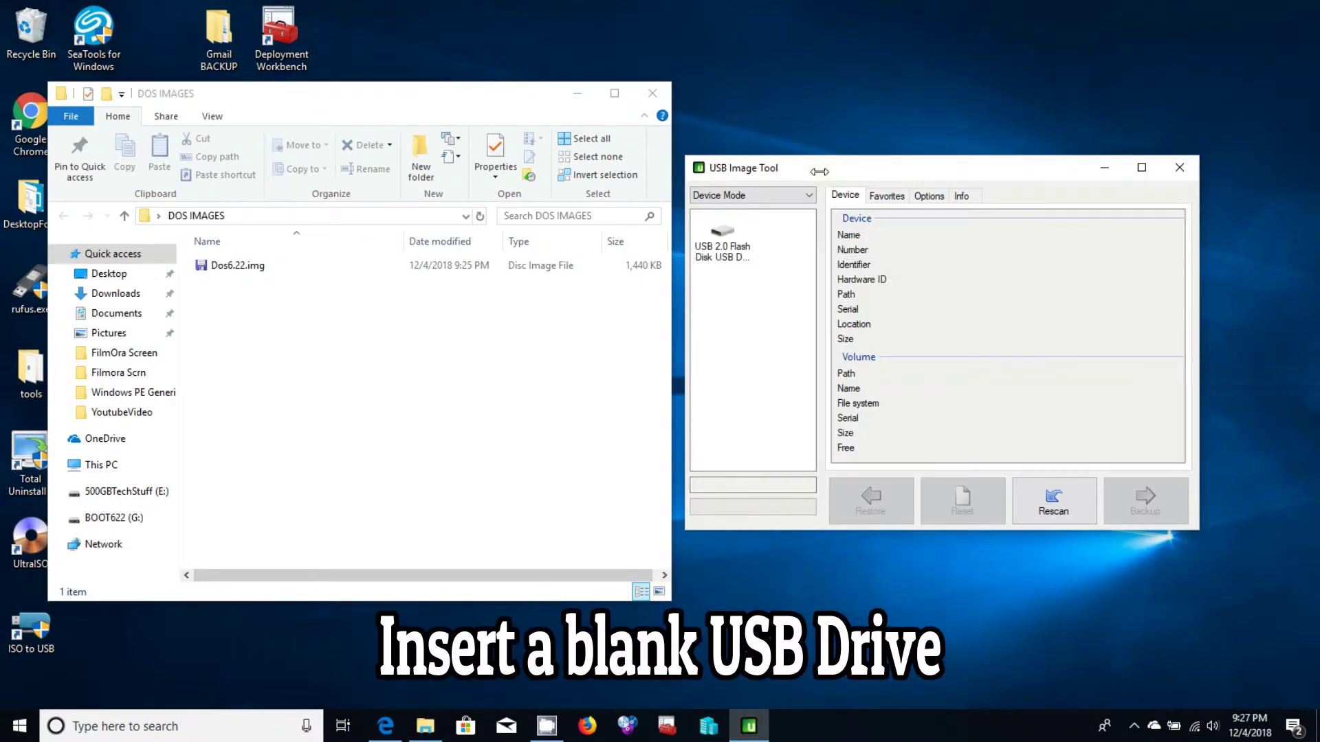
left_click(722, 247)
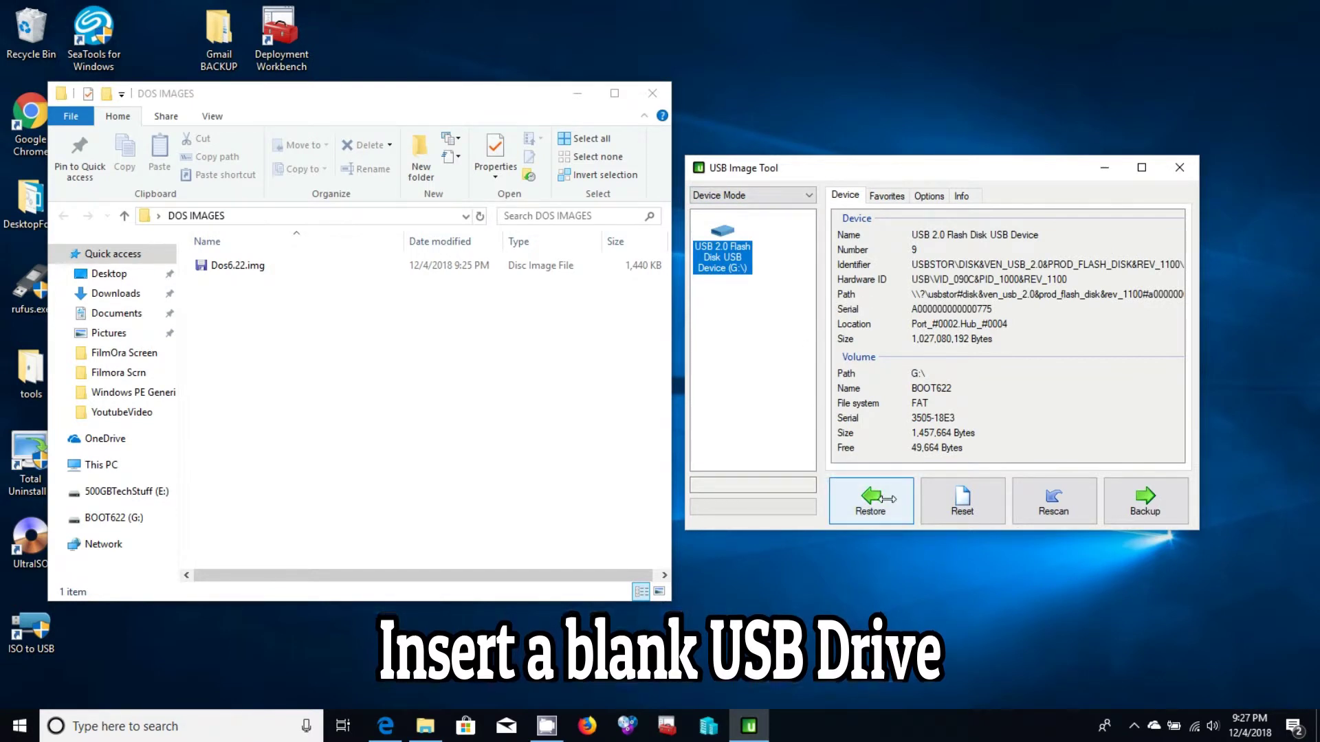
left_click(887, 499)
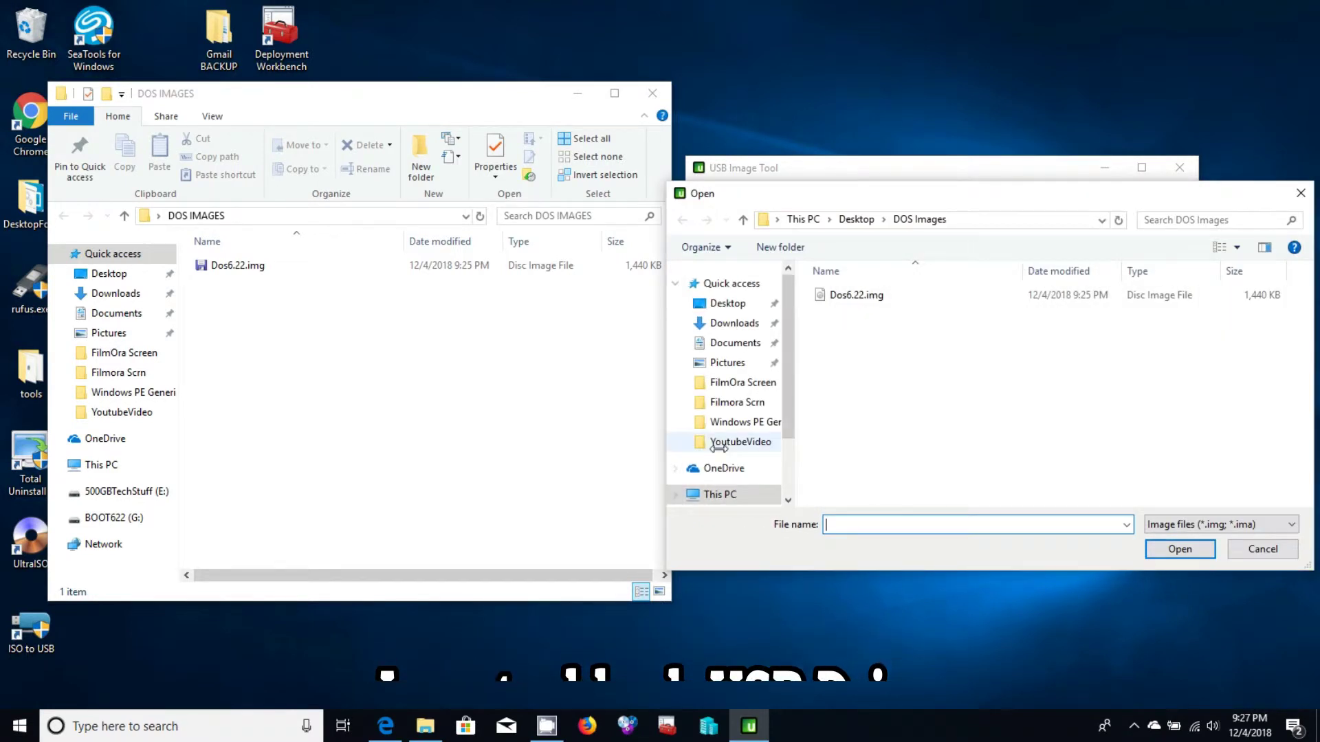
left_click(727, 303)
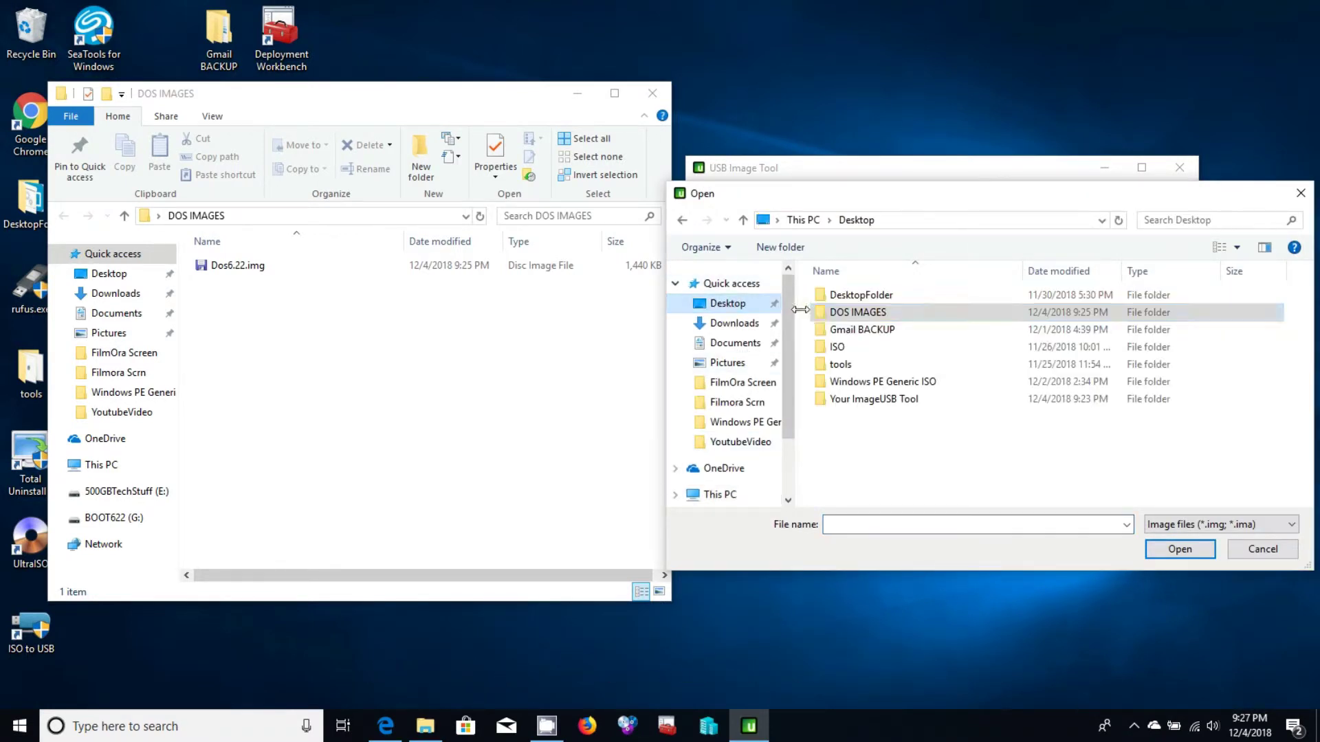
double_click(873, 312)
double_click(871, 303)
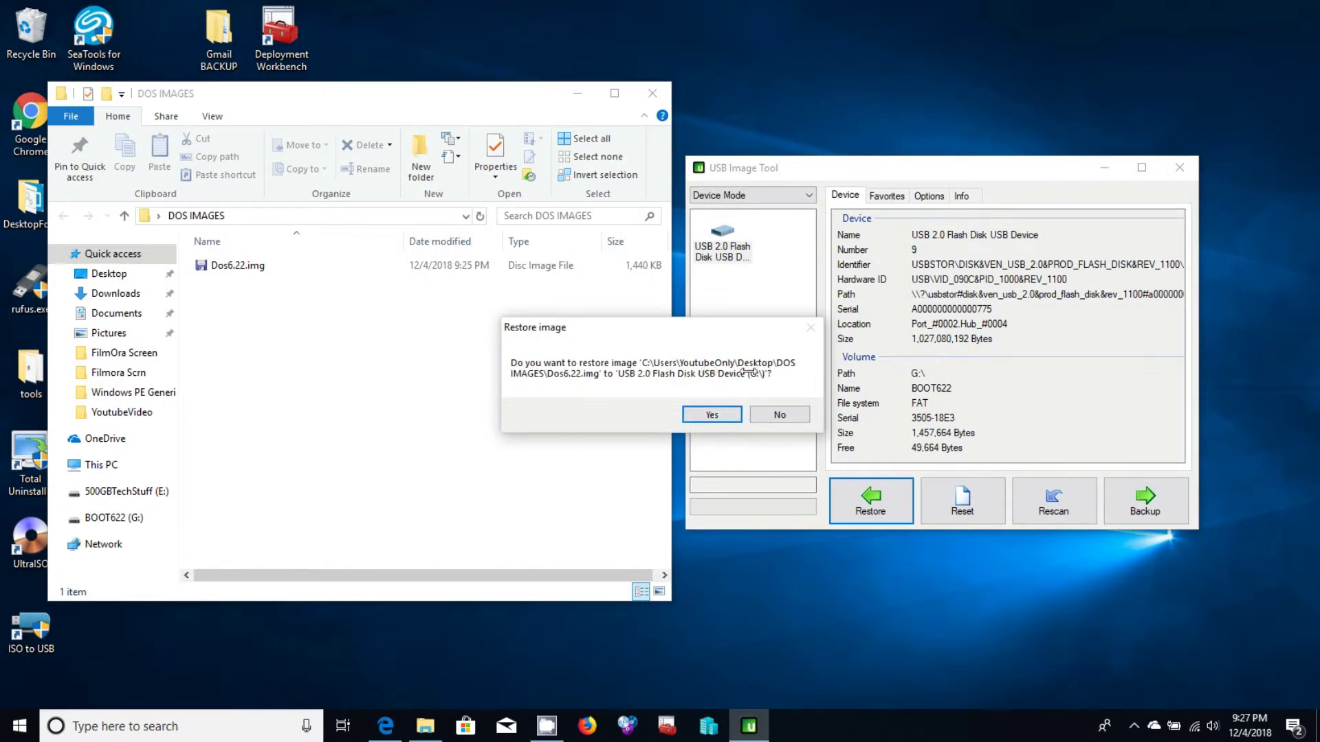
left_click(715, 416)
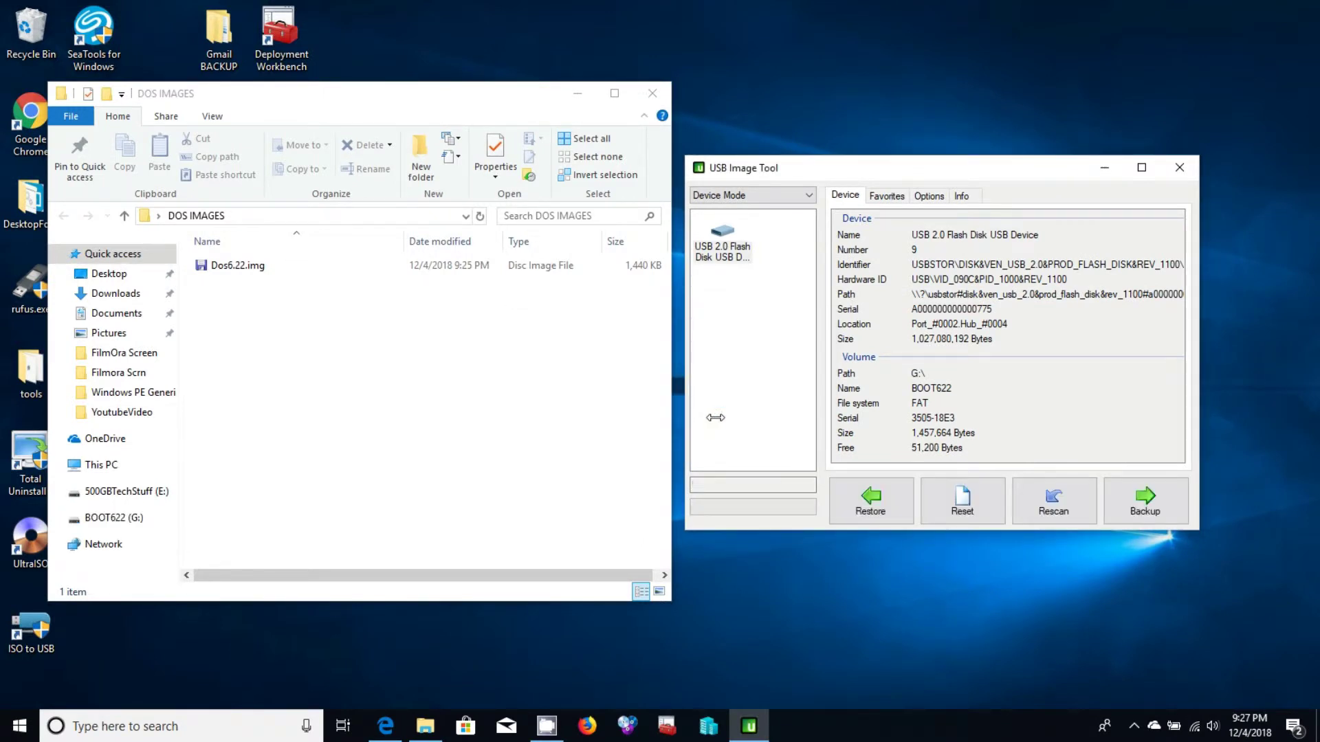
- Examine the files on the BOOT622 (G:) USB drive, view This PC and close the File Explorer window
left_click(113, 518)
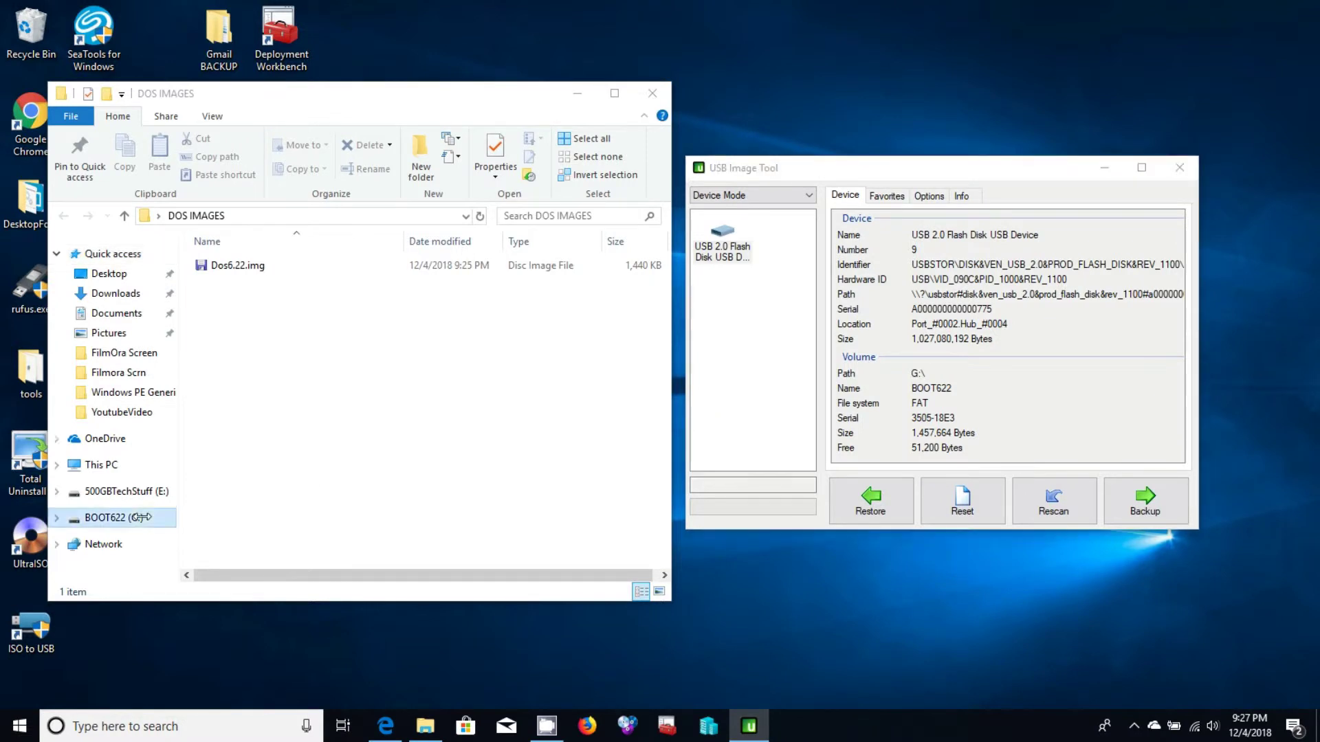
scroll(287, 464, "down", 5)
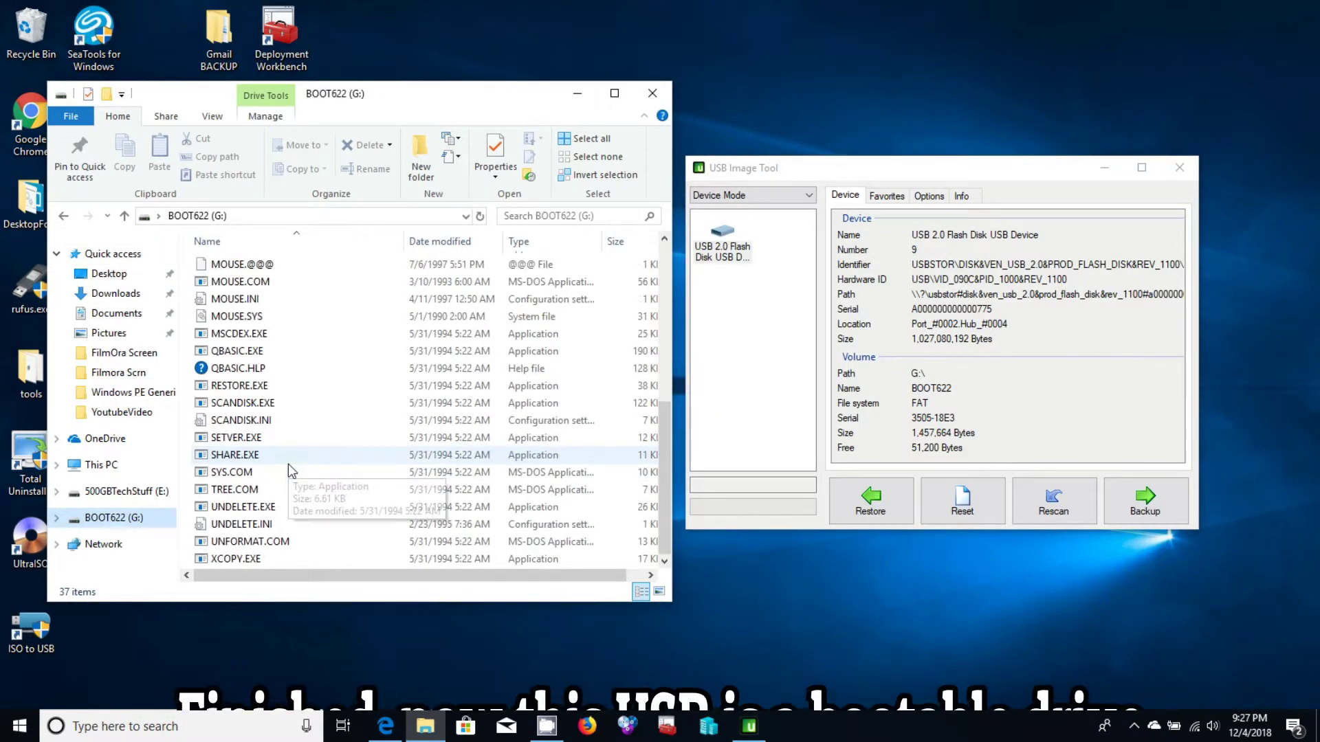
scroll(287, 464, "up", 7)
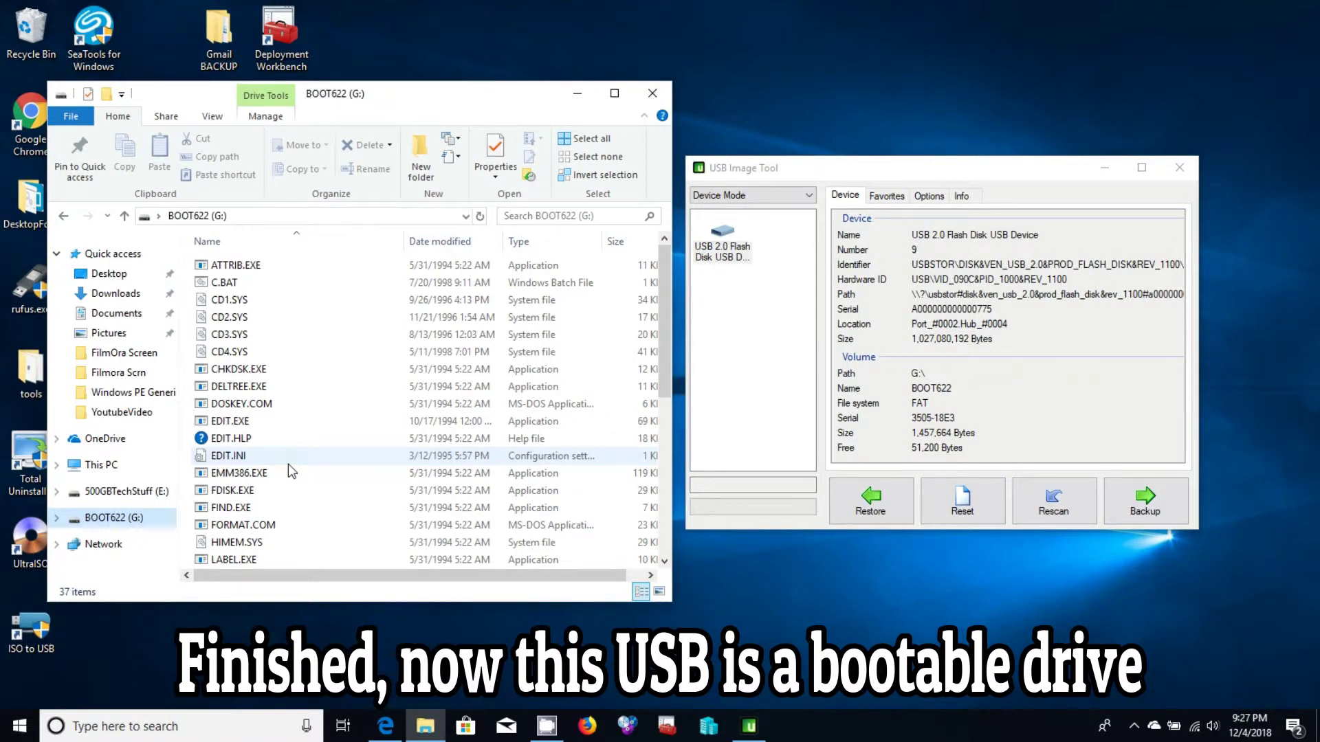
left_click(101, 464)
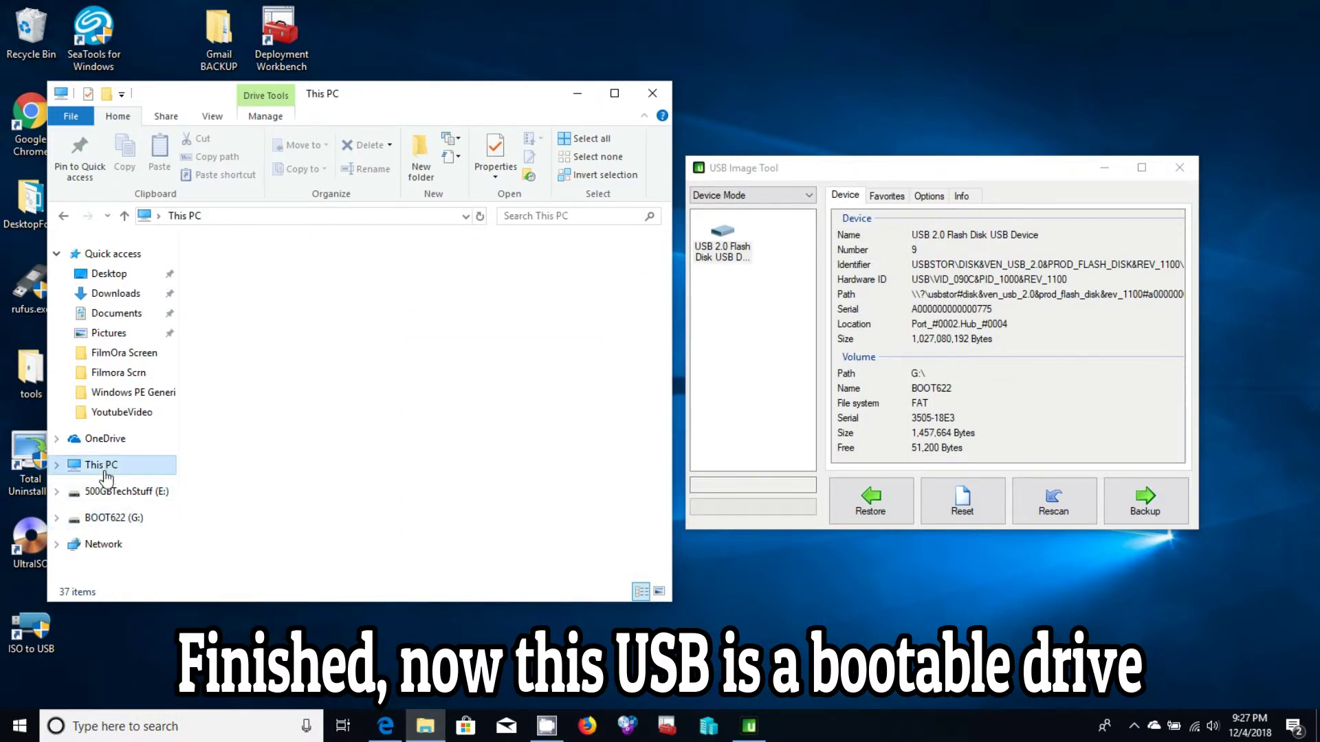
left_click(653, 92)
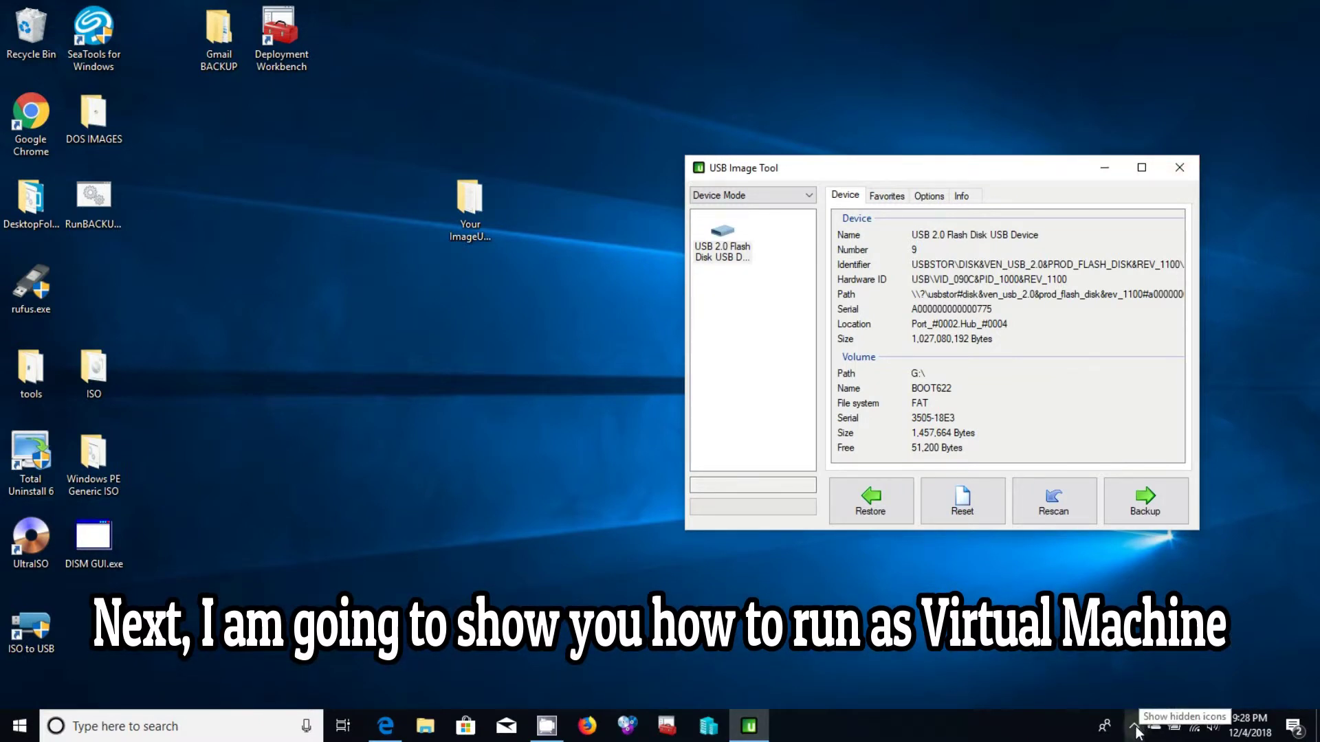
- Search Google for "winimage" in Edge and open the Download WinImage page from the results
left_click(386, 726)
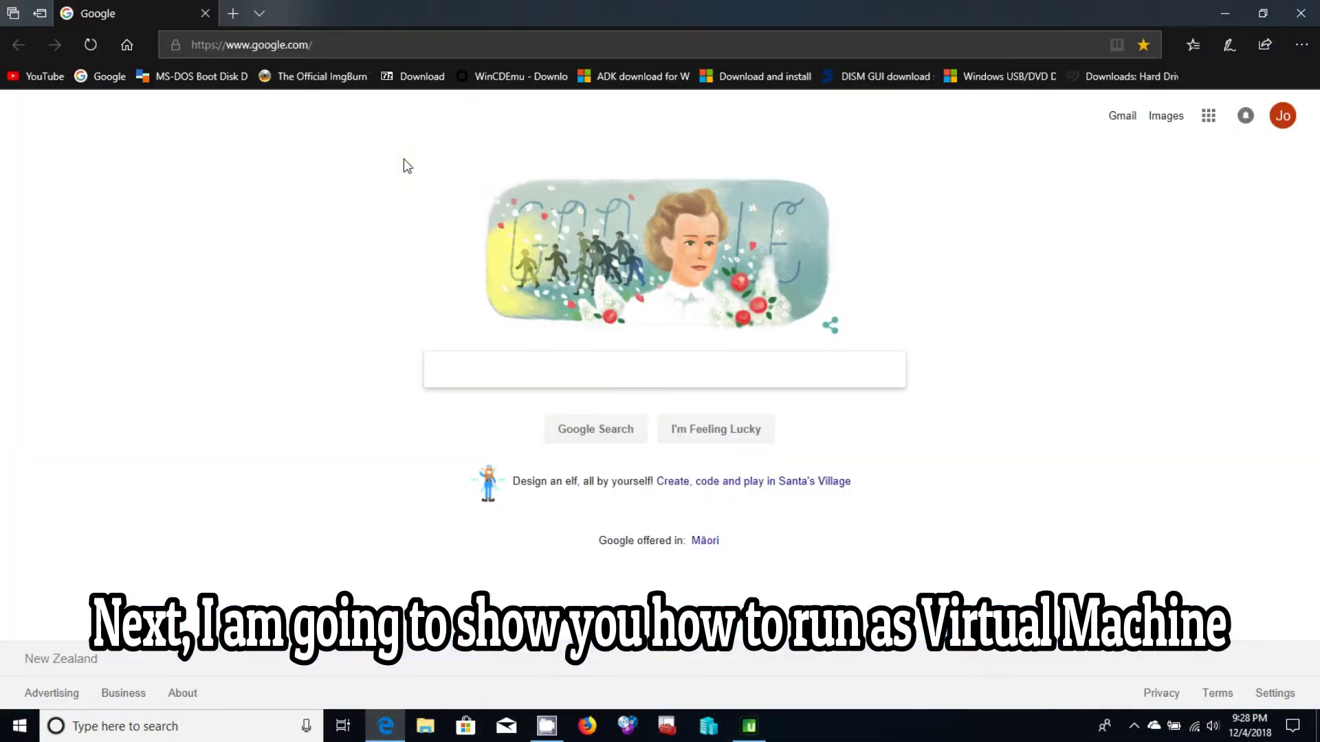
left_click(548, 360)
type("winimage")
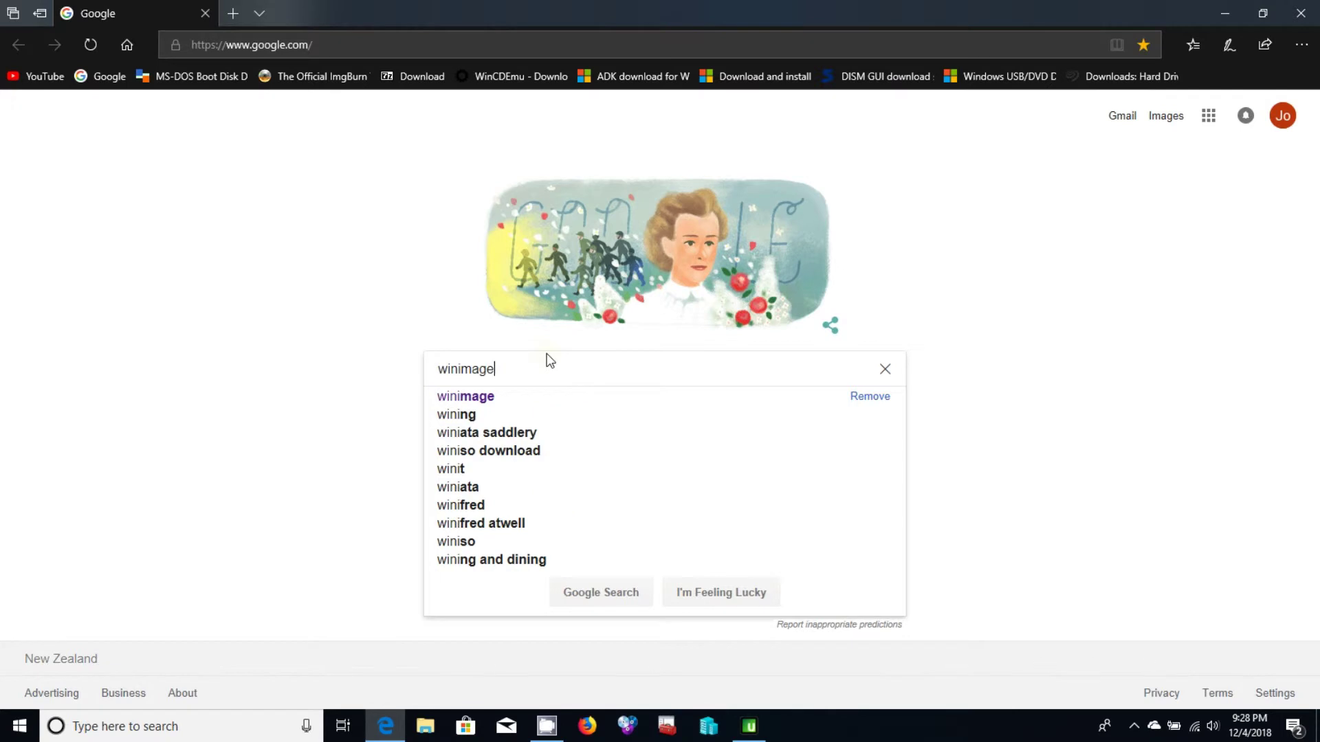
key("Return")
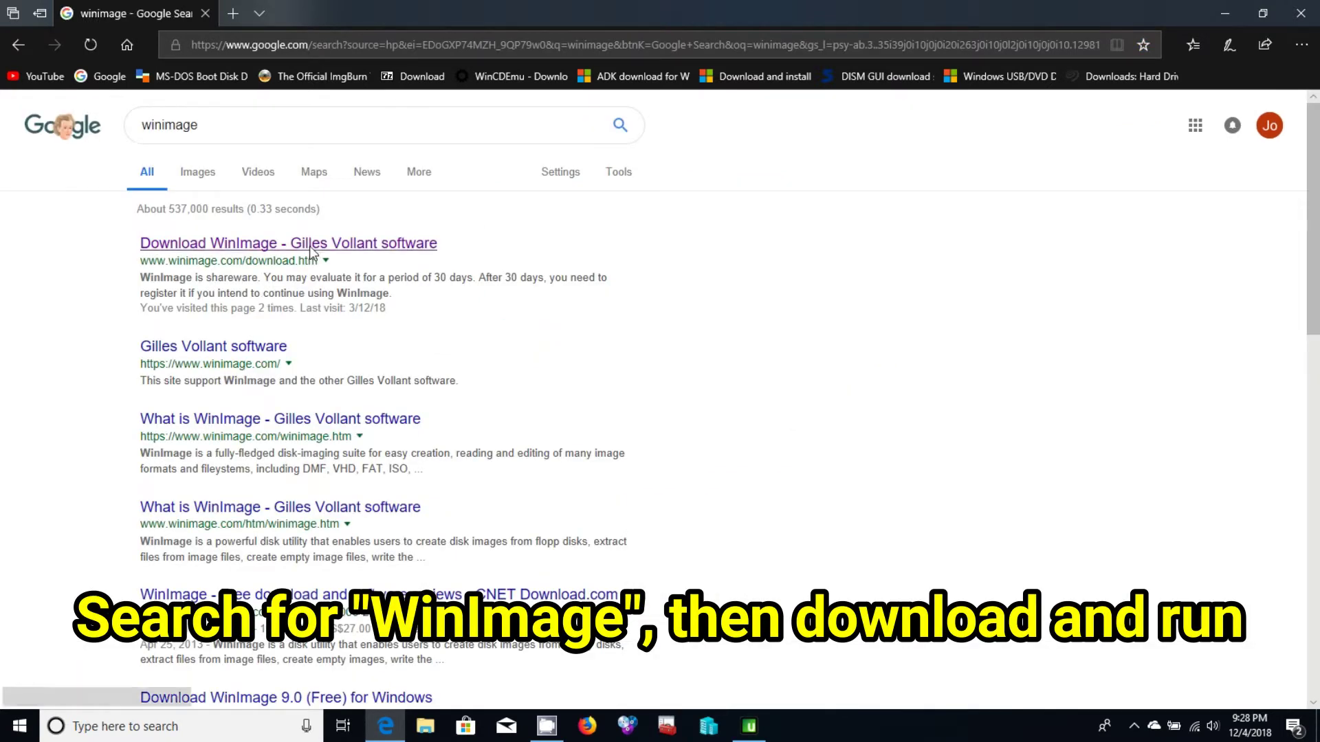
left_click(310, 246)
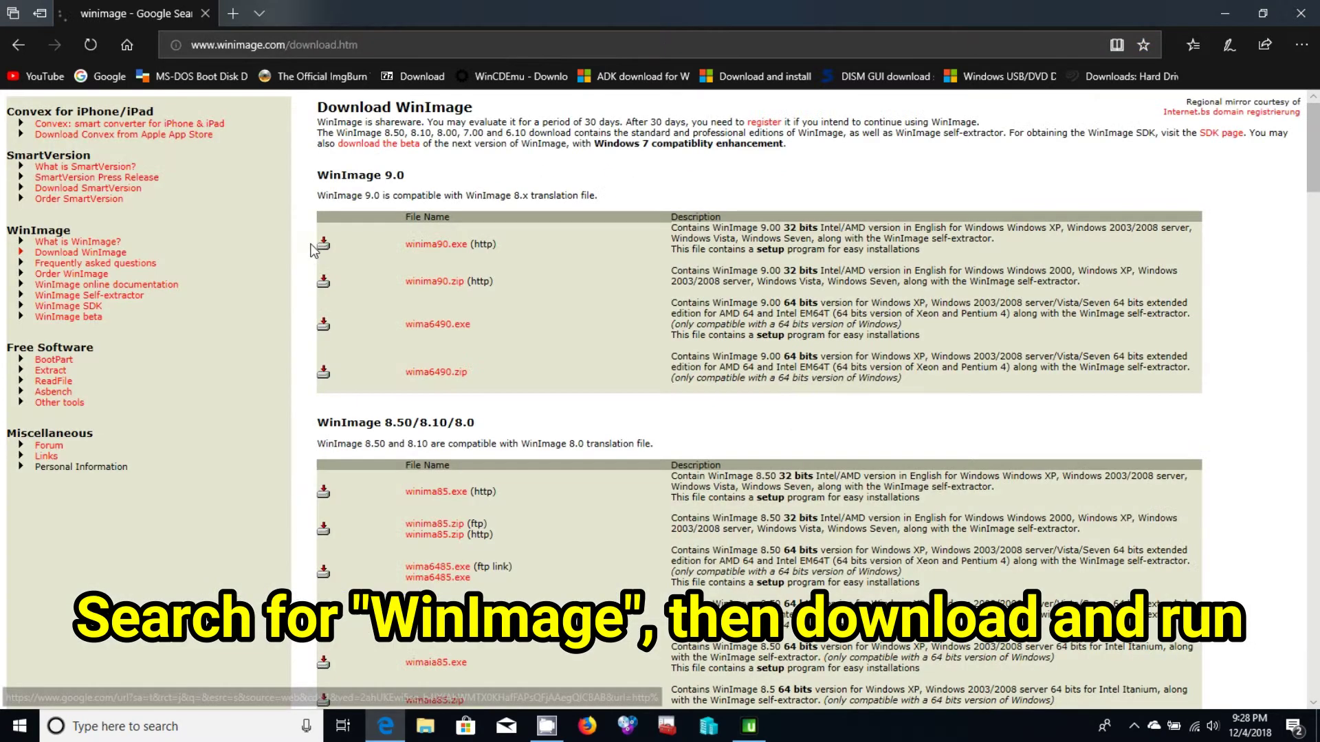
- Download and run the WinImage 9.0 installer winima90.exe and close the browser
left_click(448, 244)
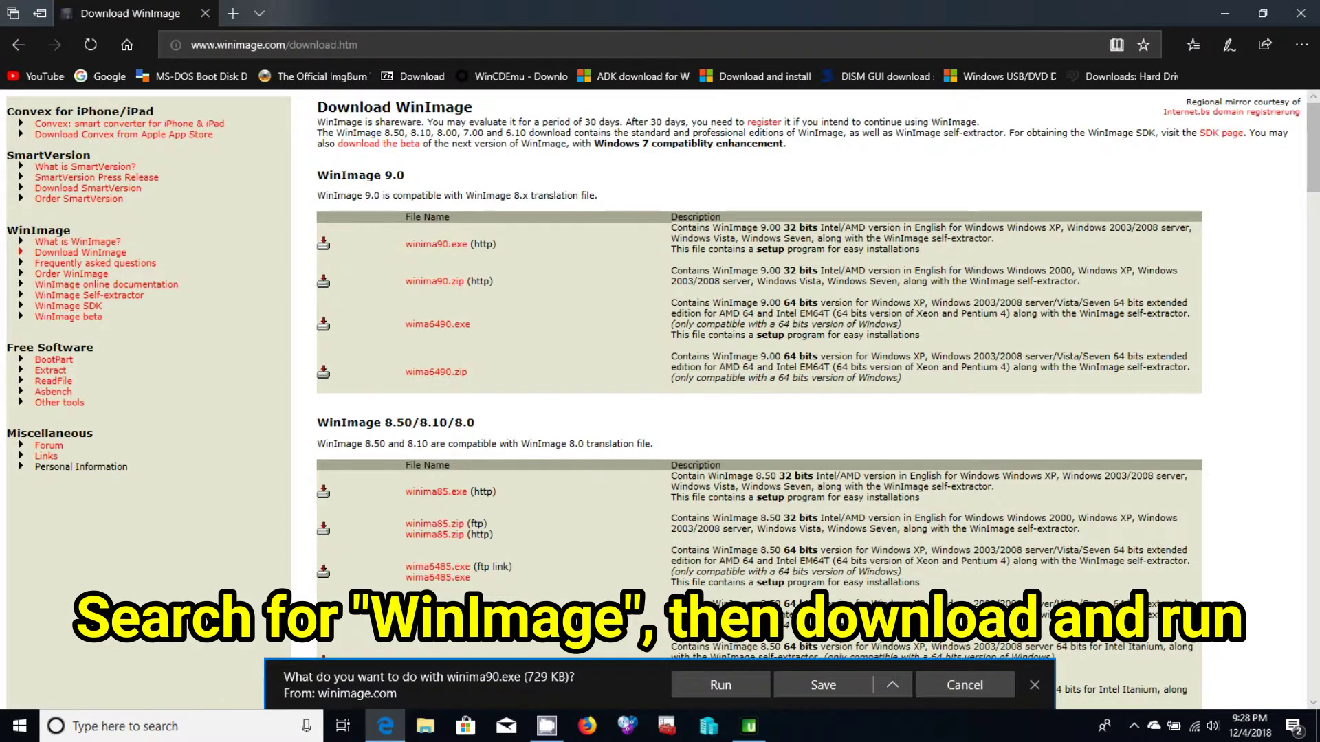
left_click(758, 684)
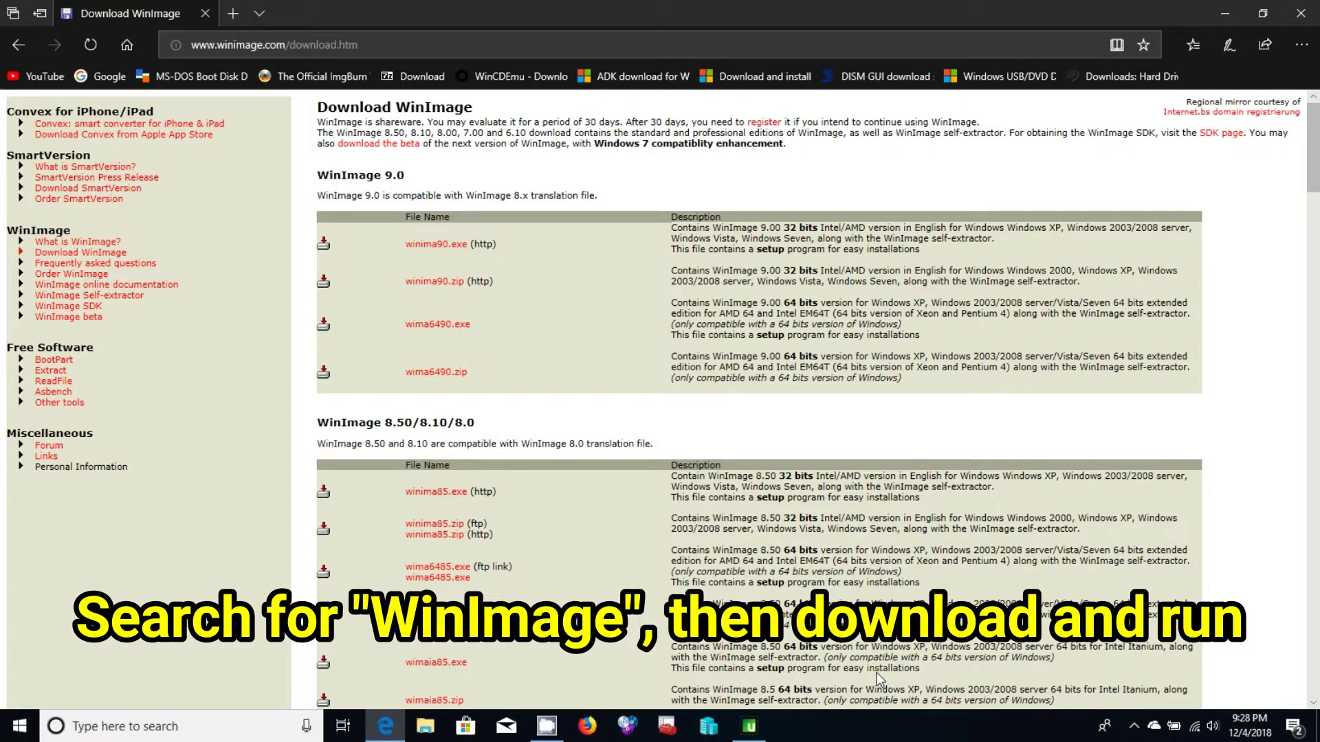
left_click(1301, 13)
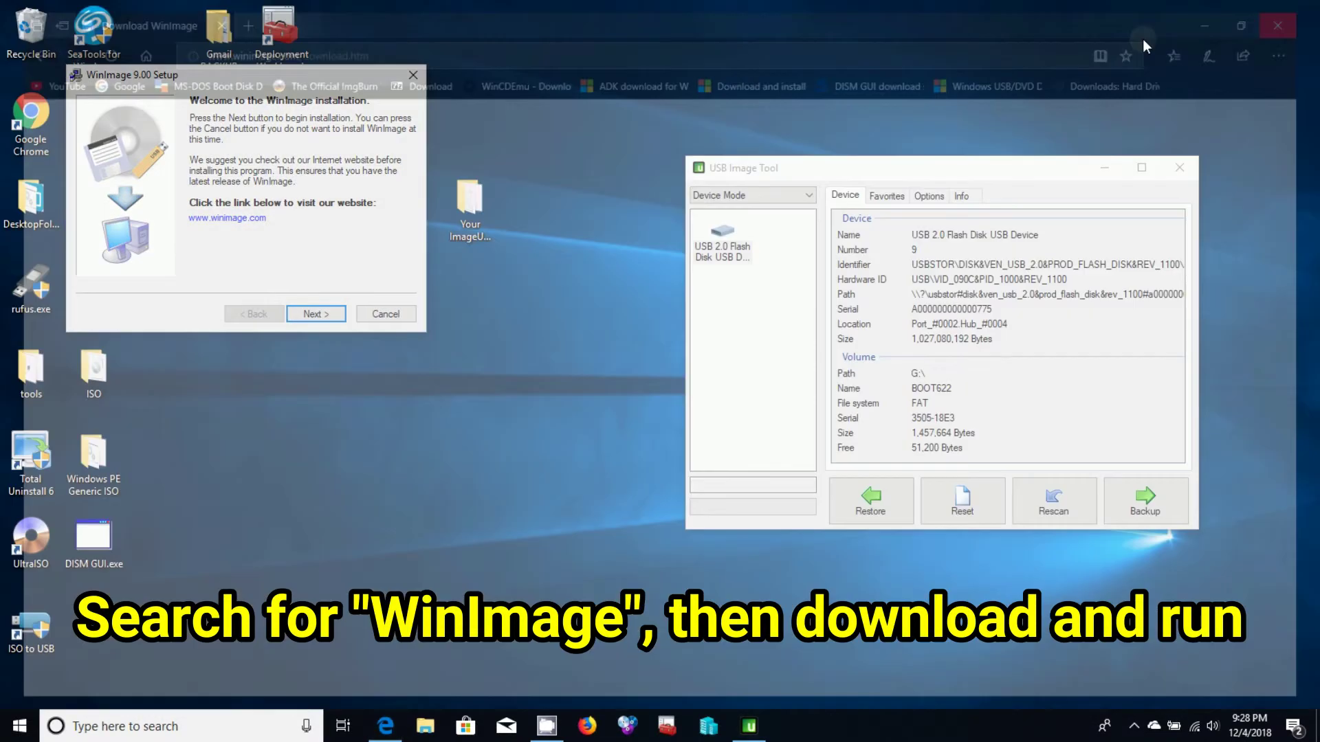
- Install WinImage 9.00 in C:\Program Files (x86)\WinImage through the setup wizard and close USB Image Tool
left_click(315, 313)
left_click(316, 314)
left_click(304, 277)
left_click(316, 320)
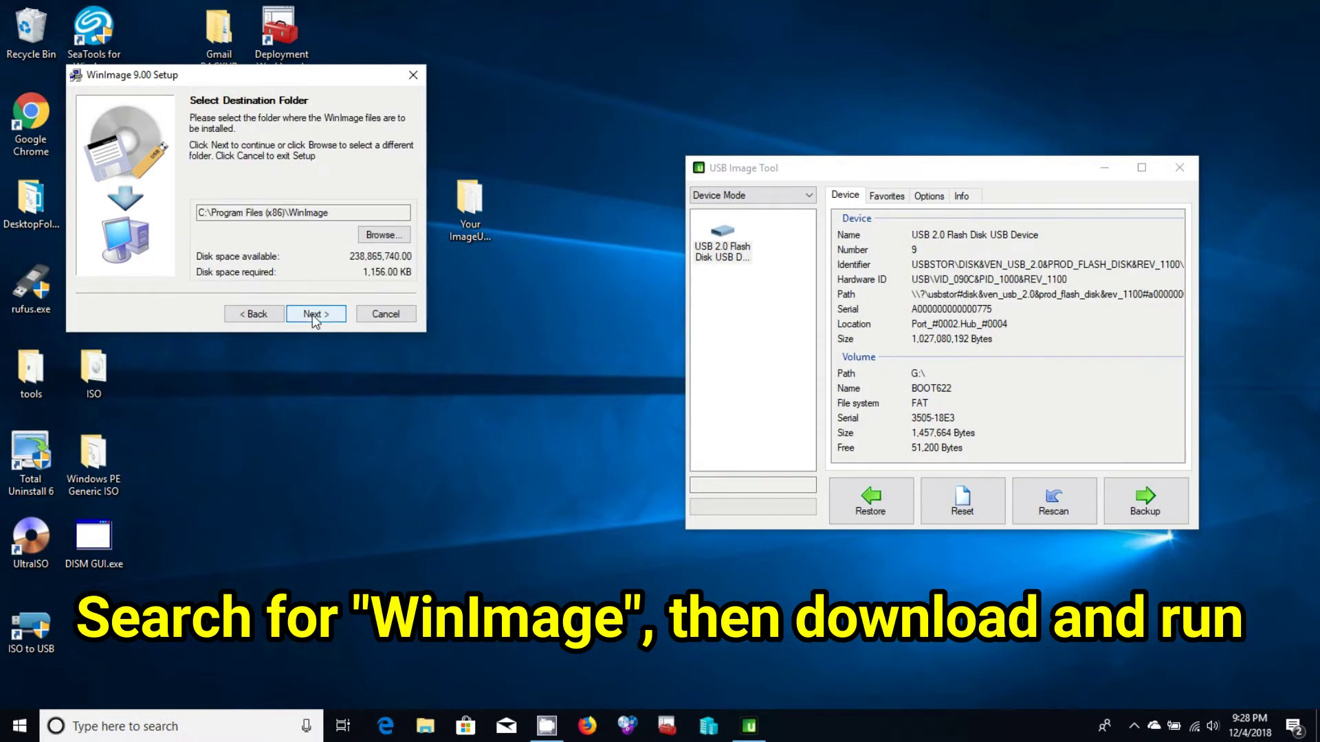
left_click(312, 314)
left_click(312, 315)
left_click(312, 315)
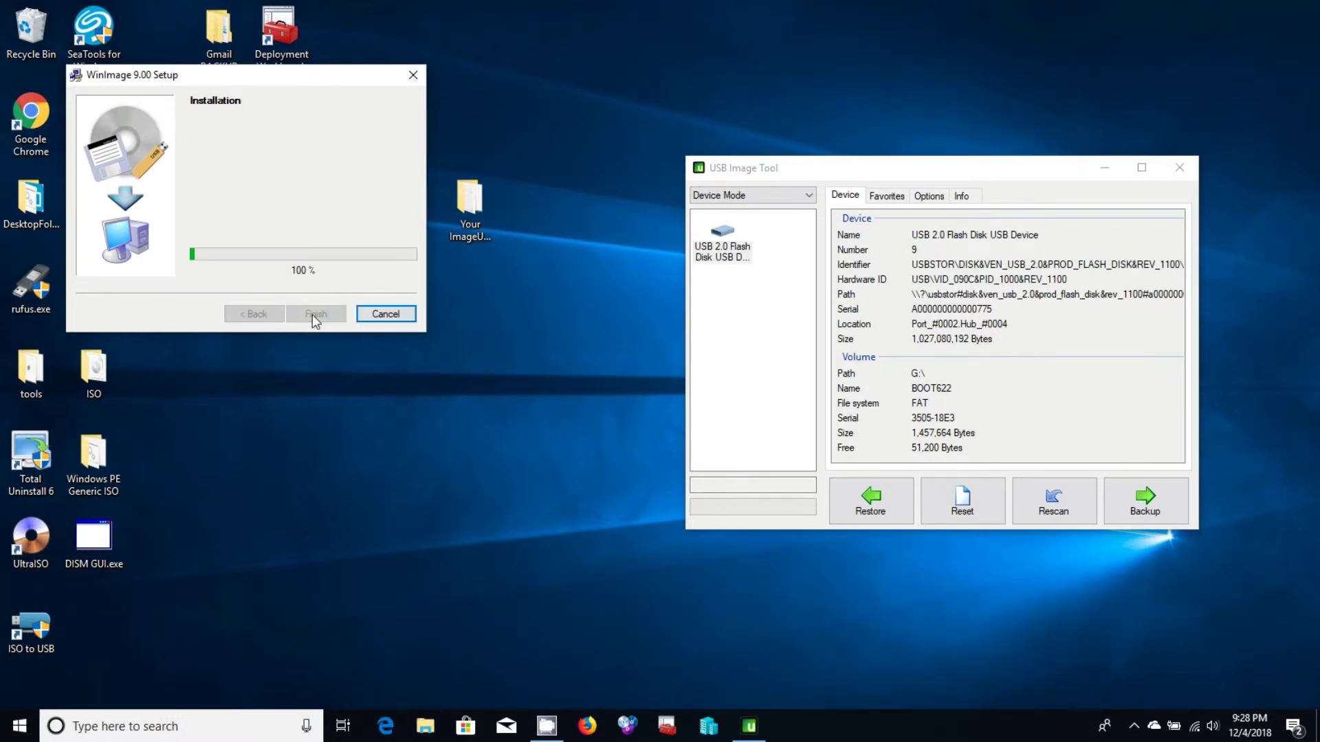
left_click(312, 315)
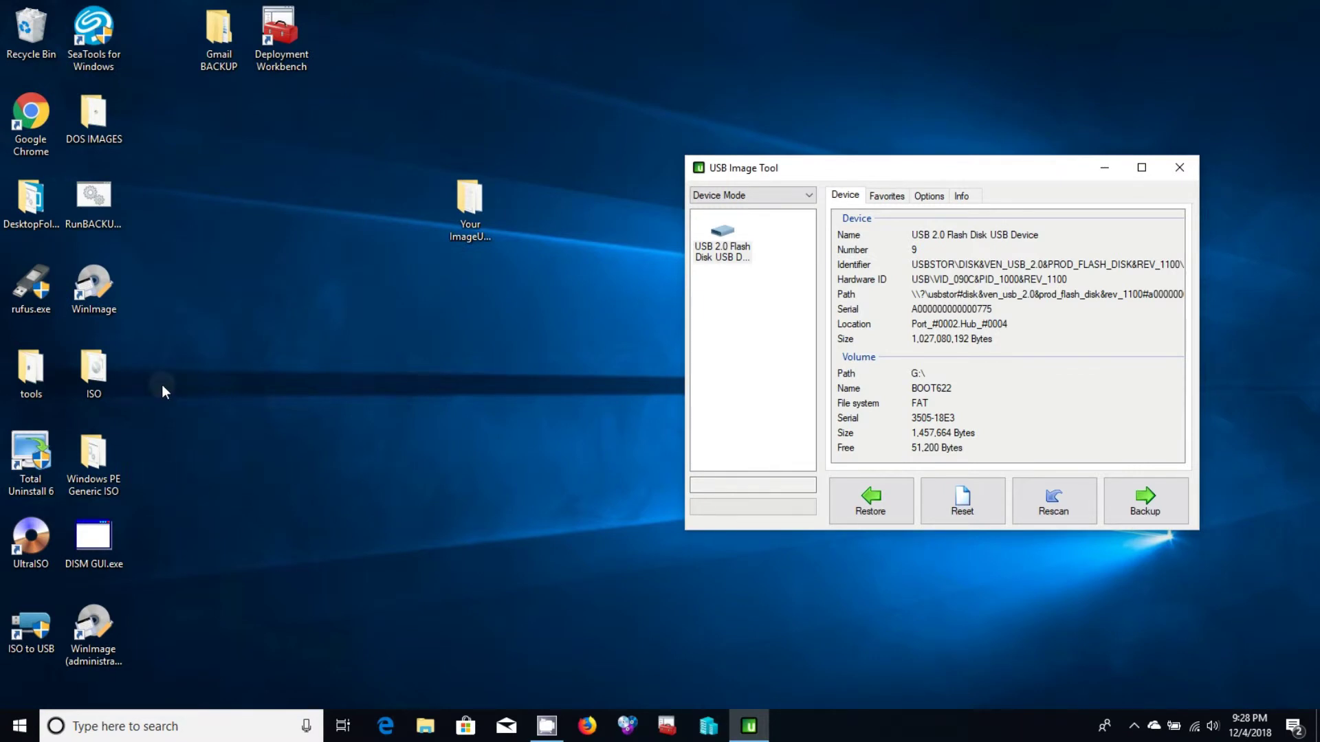
left_click(1177, 167)
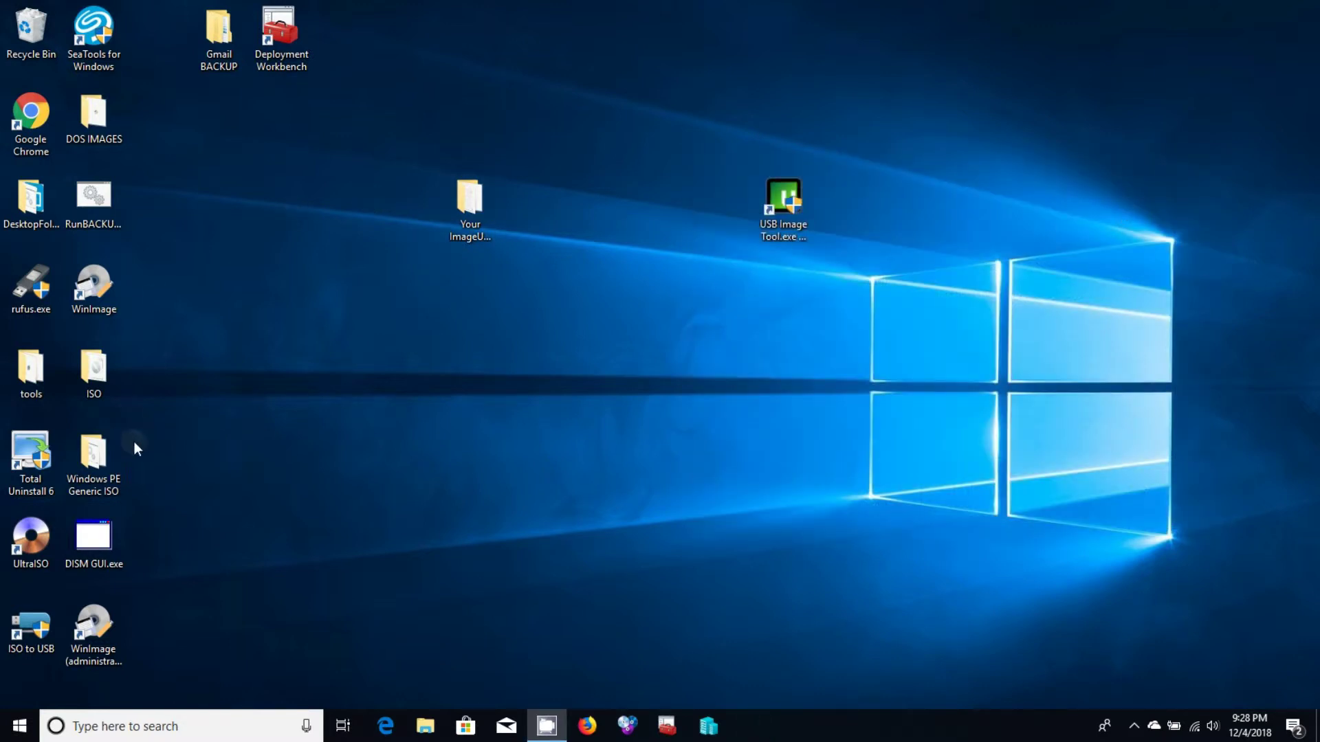
- Create a new folder named Virtual Images on the desktop
right_click(208, 283)
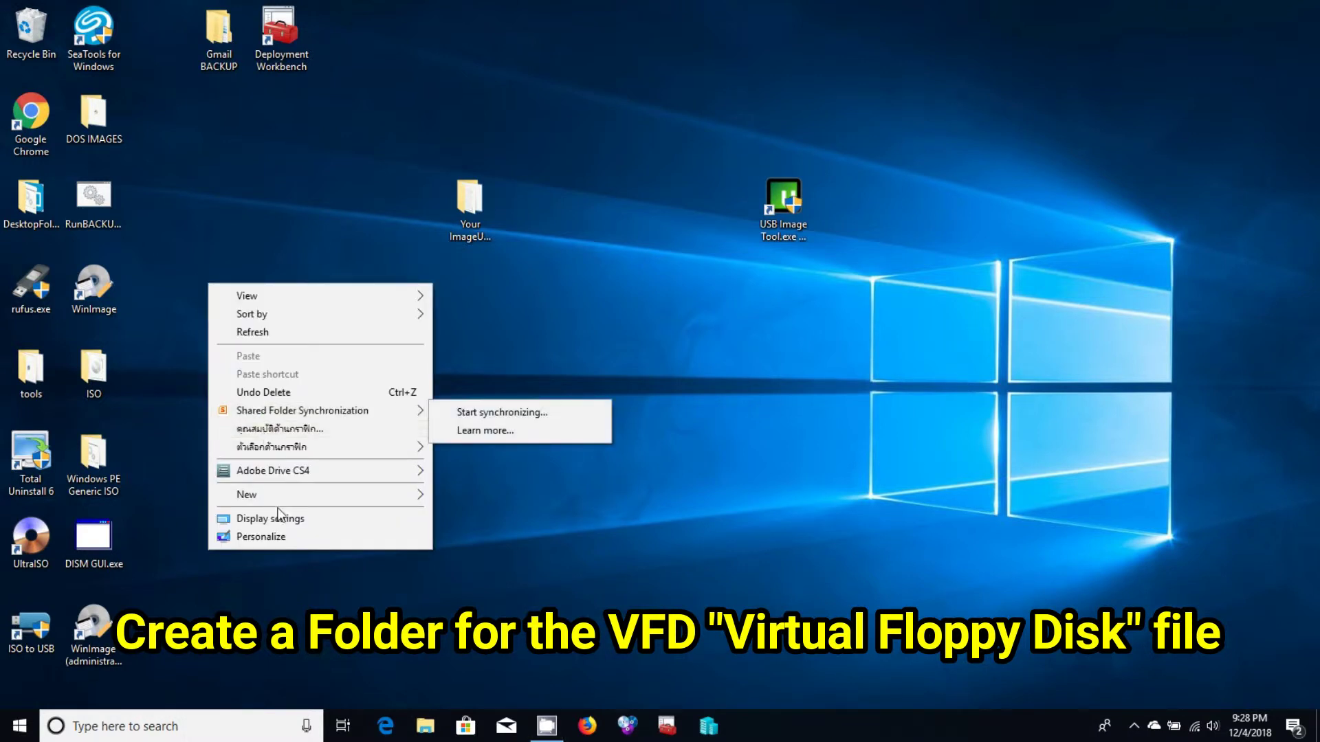
mouse_move(288, 496)
left_click(499, 496)
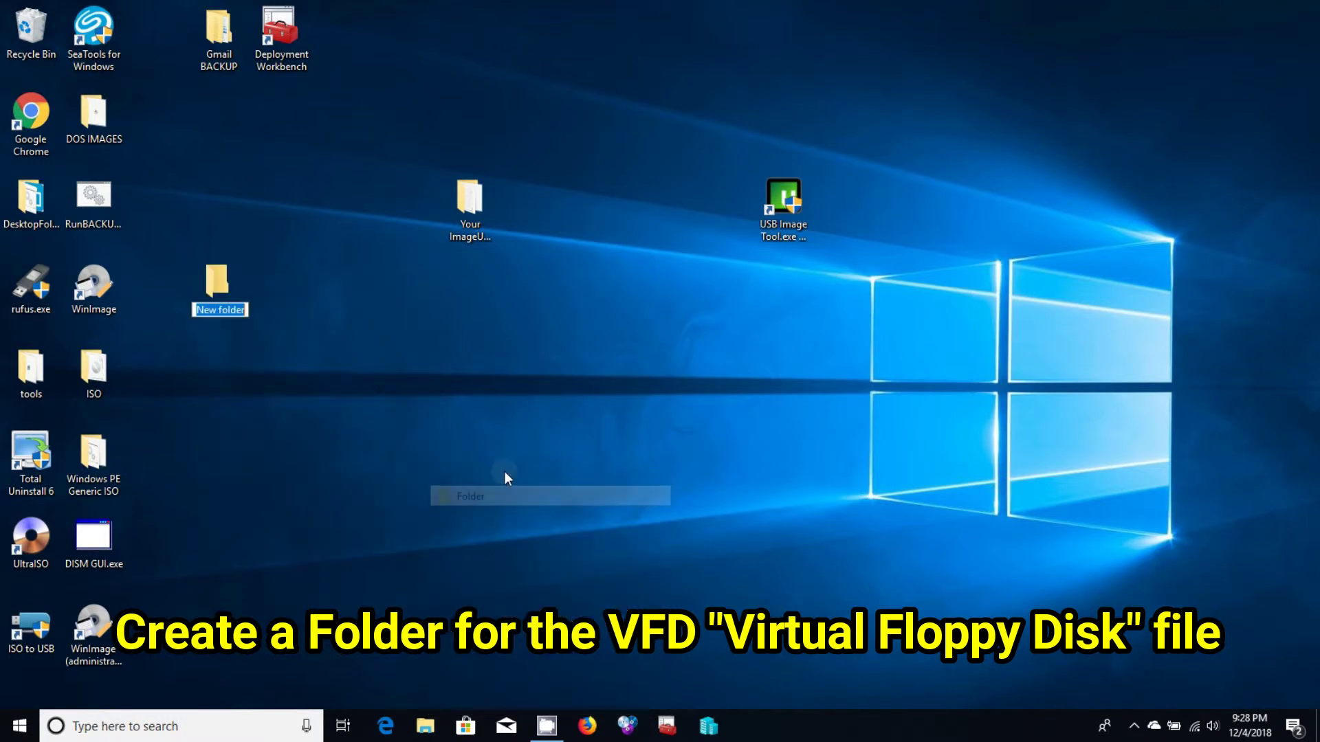
type("Virtual")
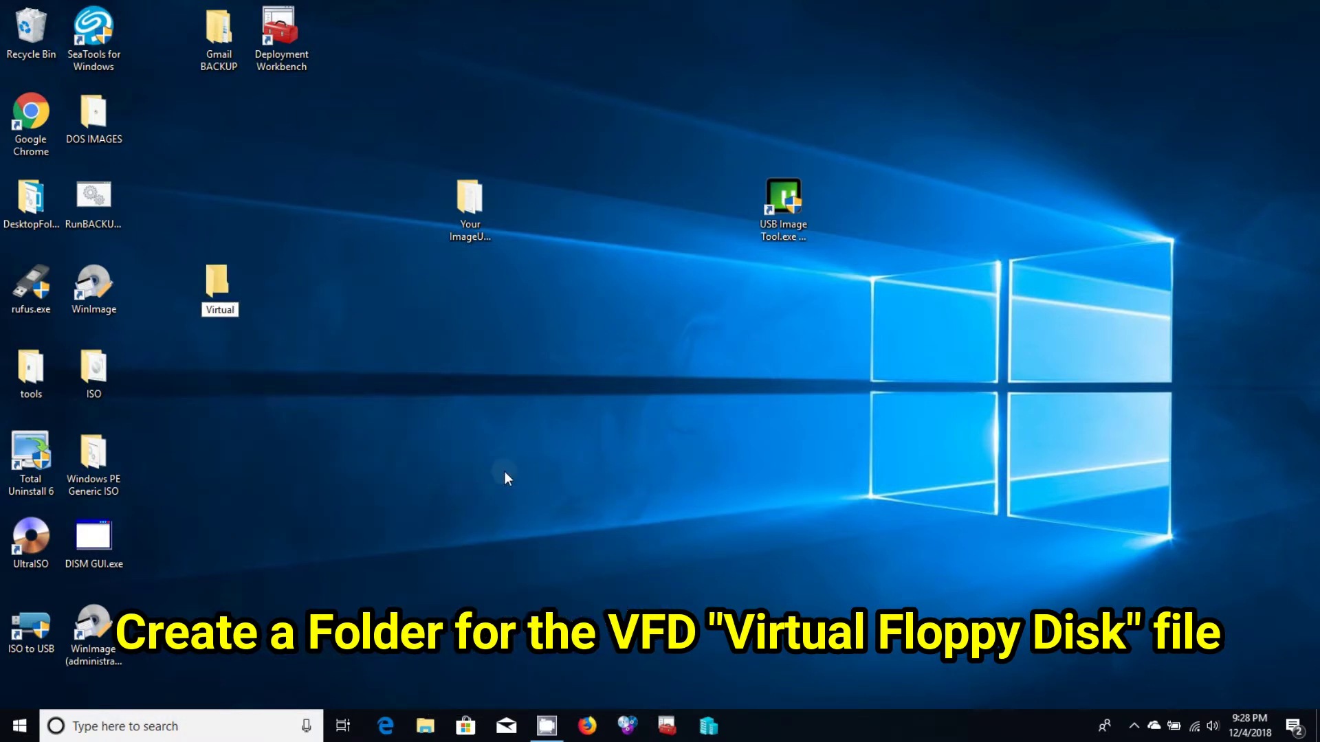
type(" Floppy")
key("BackSpace")
key("BackSpace")
key("BackSpace")
key("BackSpace")
key("BackSpace")
key("BackSpace")
type("Images")
key("Return")
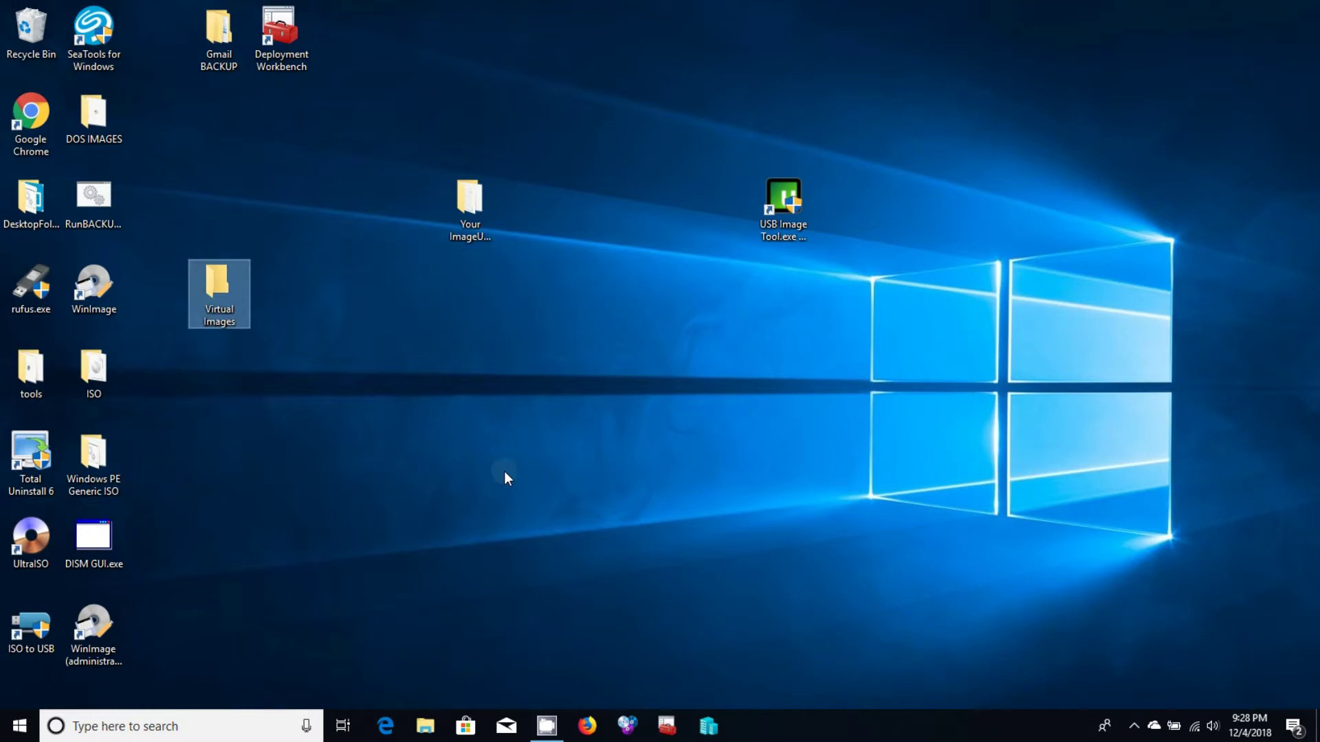
- Move the Virtual Images and Your ImageUSB Tool folders to free desktop space and launch WinImage past its evaluation notice
left_click_drag(245, 306, 559, 333)
left_click_drag(458, 204, 535, 119)
double_click(89, 282)
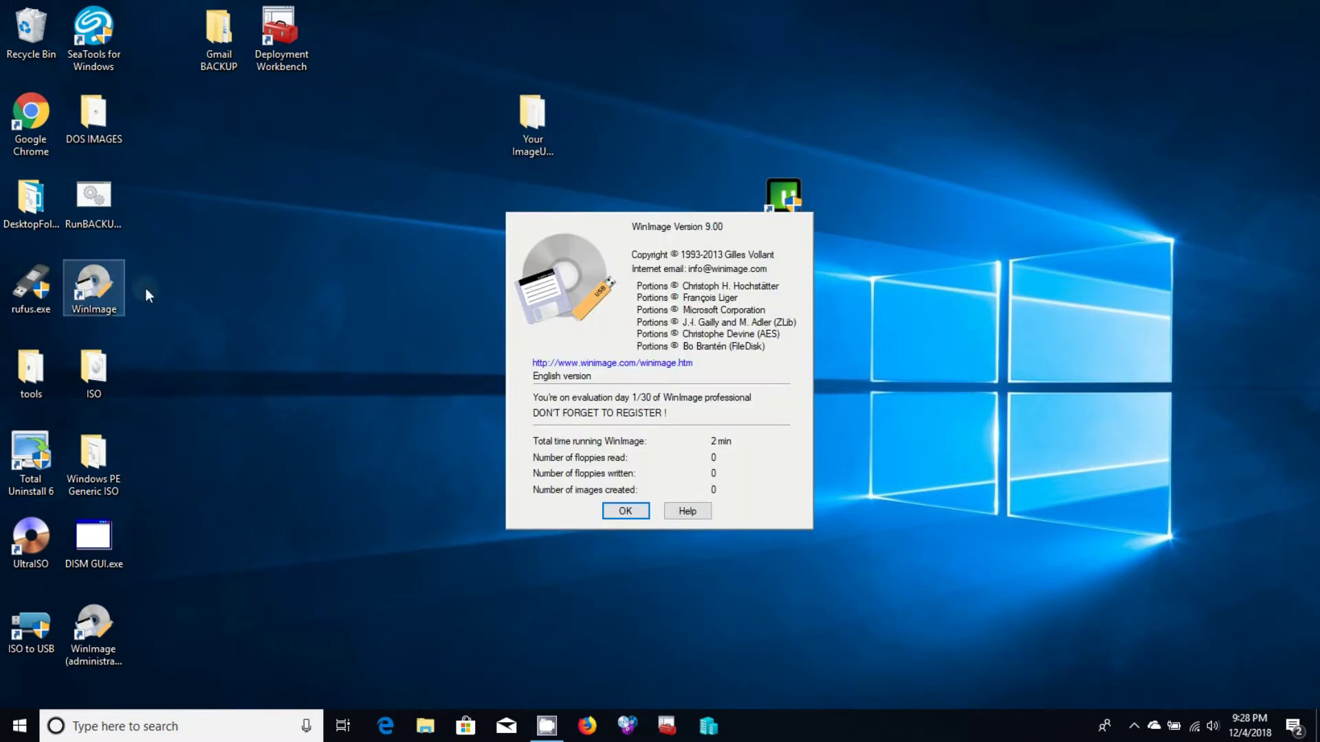
left_click(624, 511)
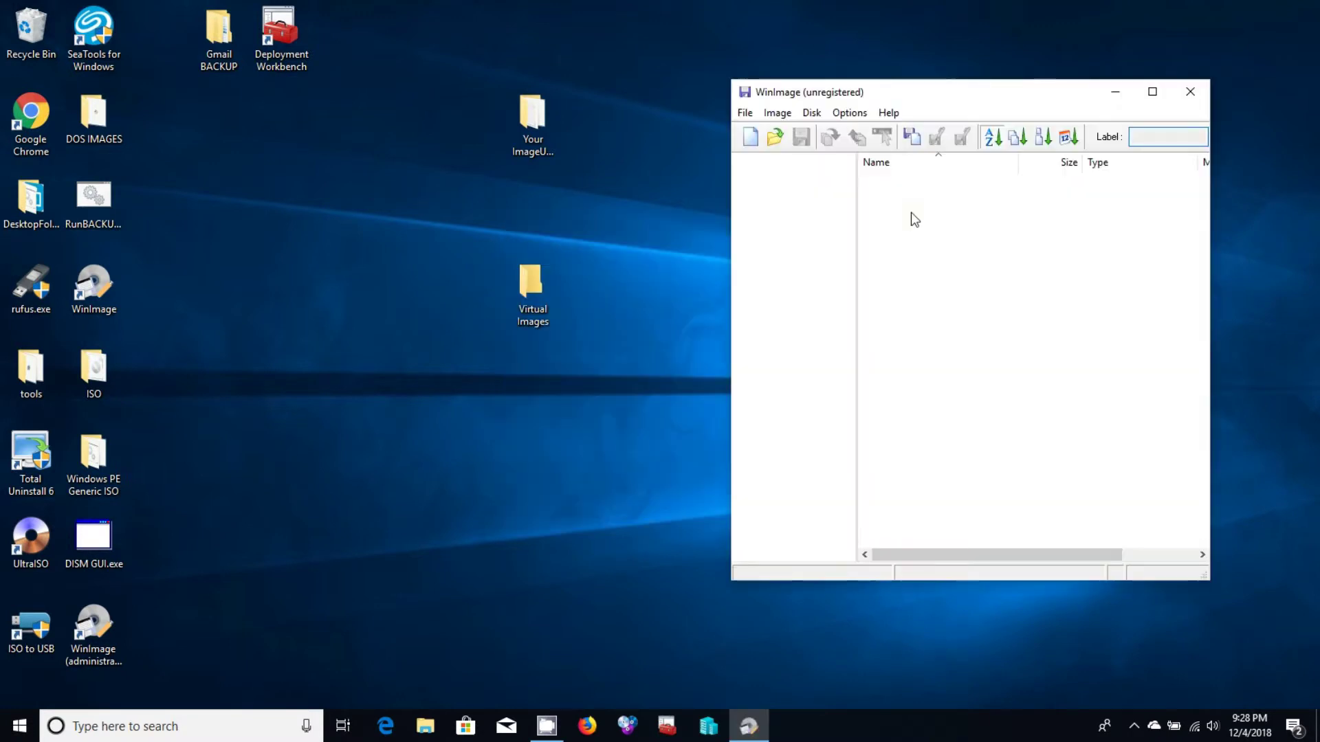
- Open the image Dos6.22.img from the DOS IMAGES folder on the desktop
left_click(745, 113)
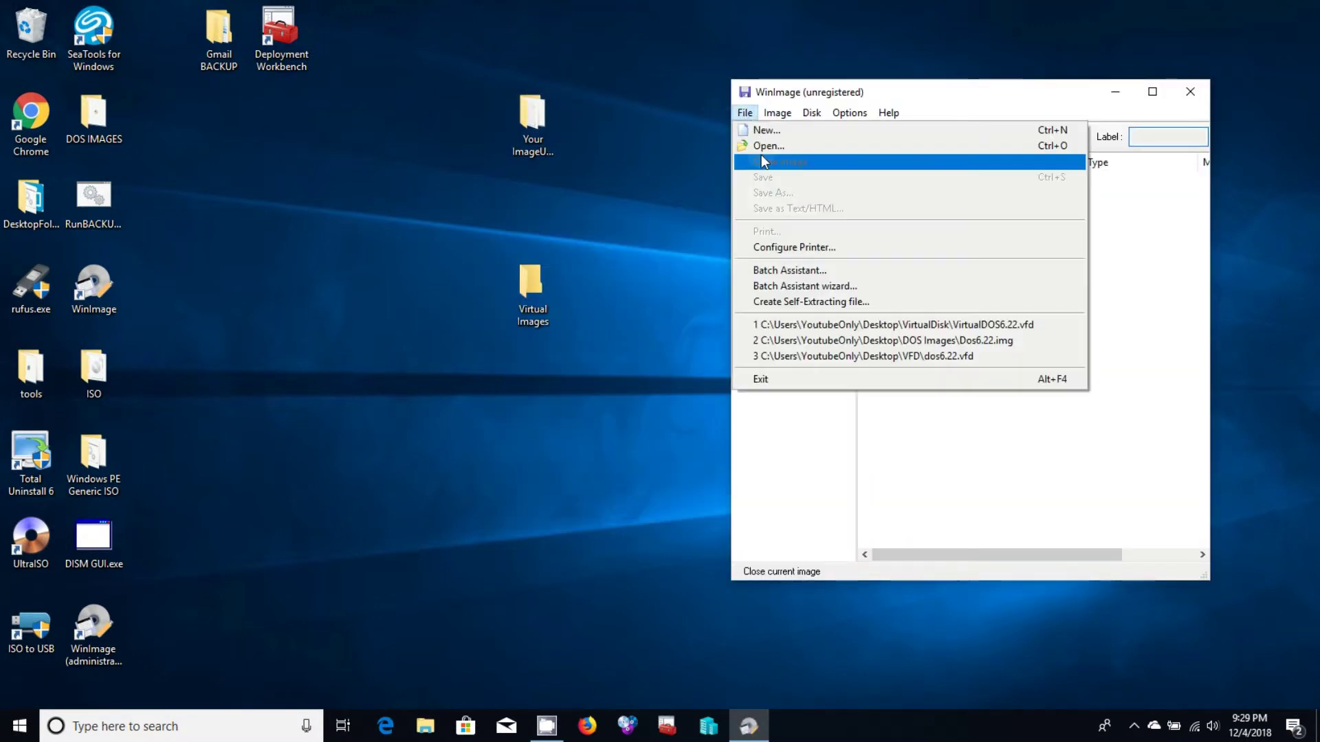
left_click(763, 147)
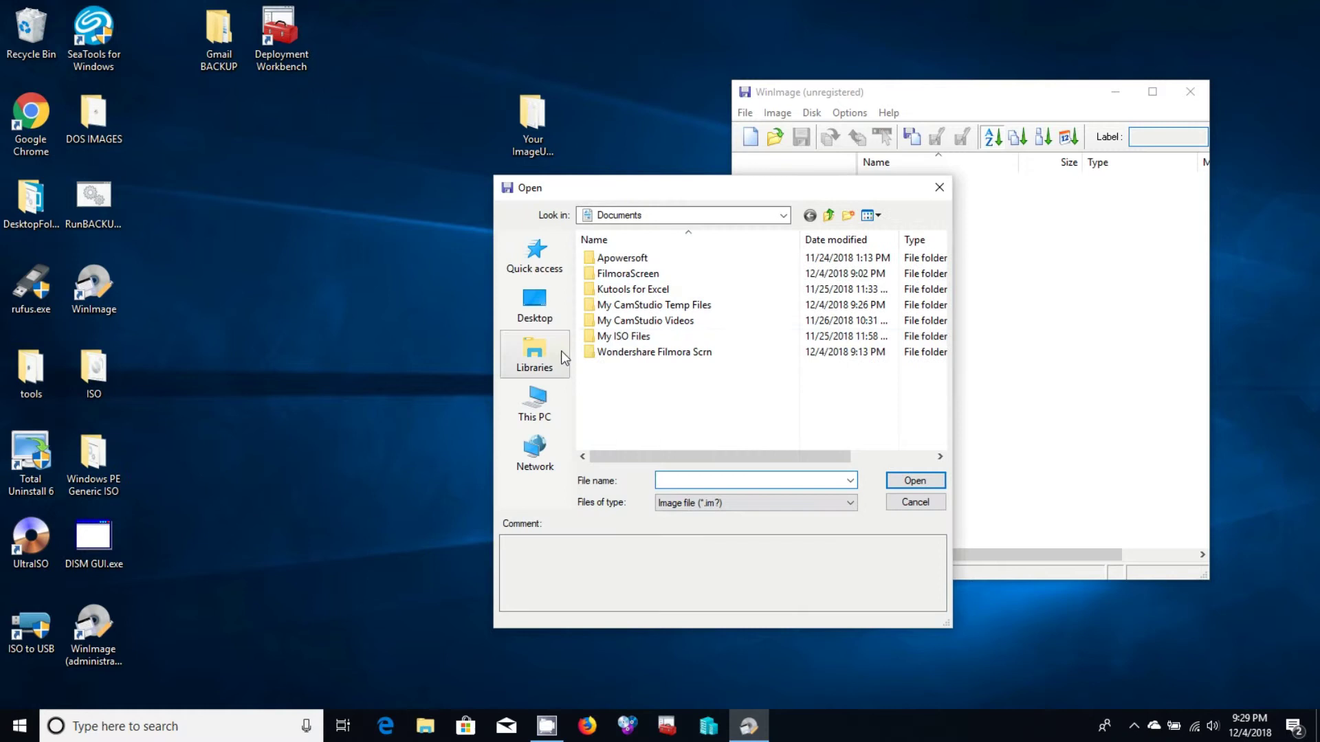
left_click(528, 308)
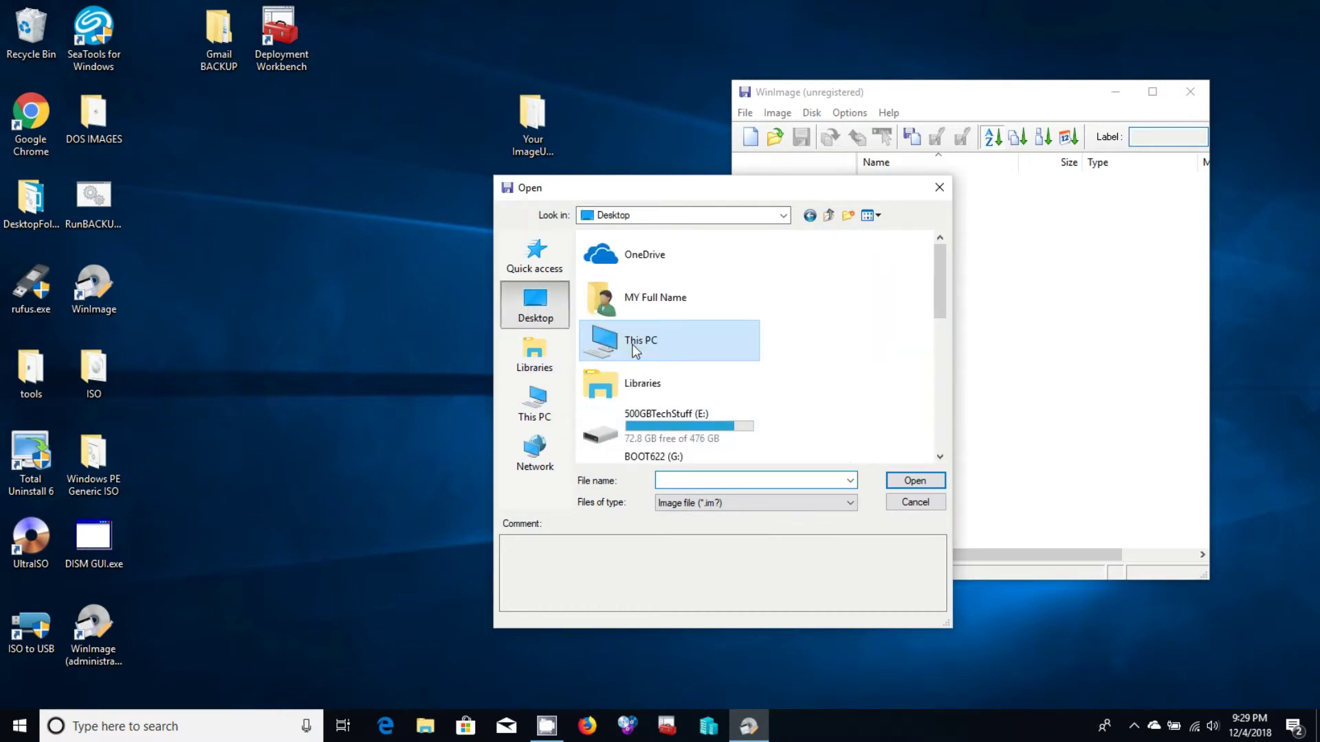
scroll(660, 378, "down", 3)
double_click(656, 384)
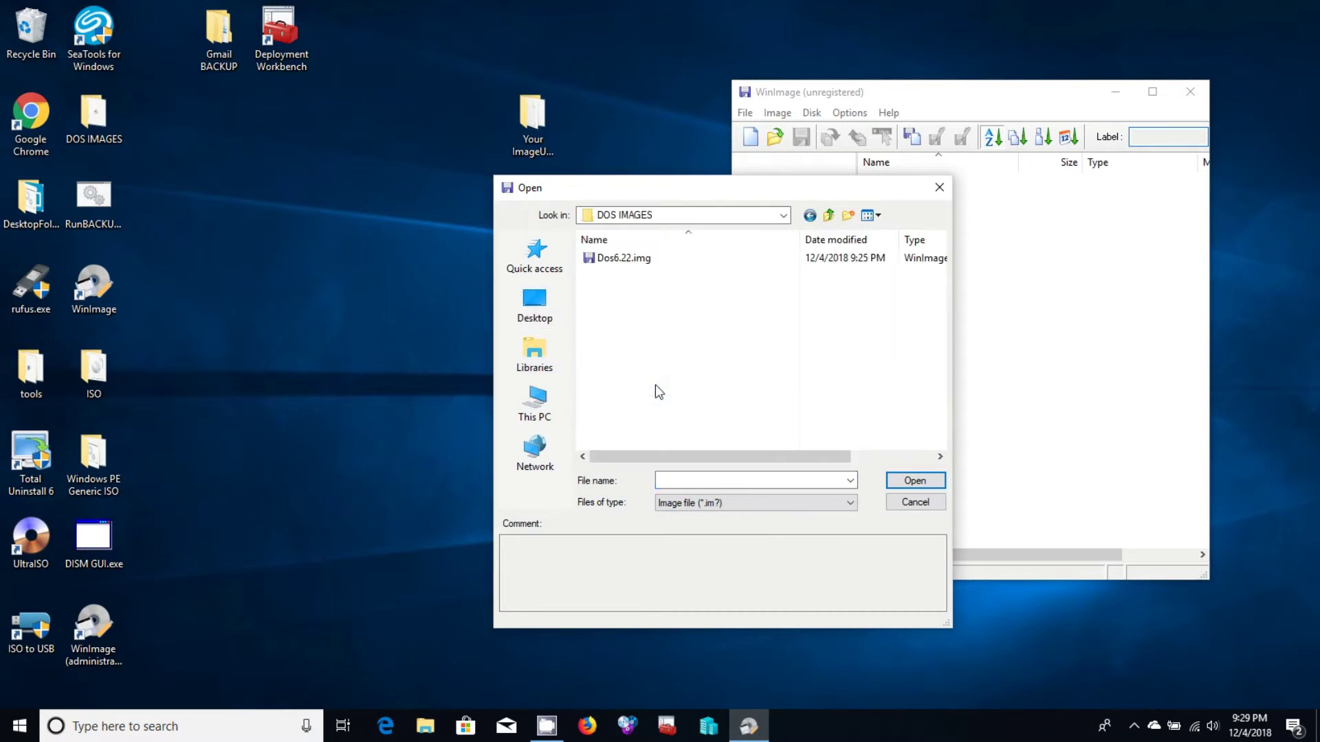
double_click(646, 256)
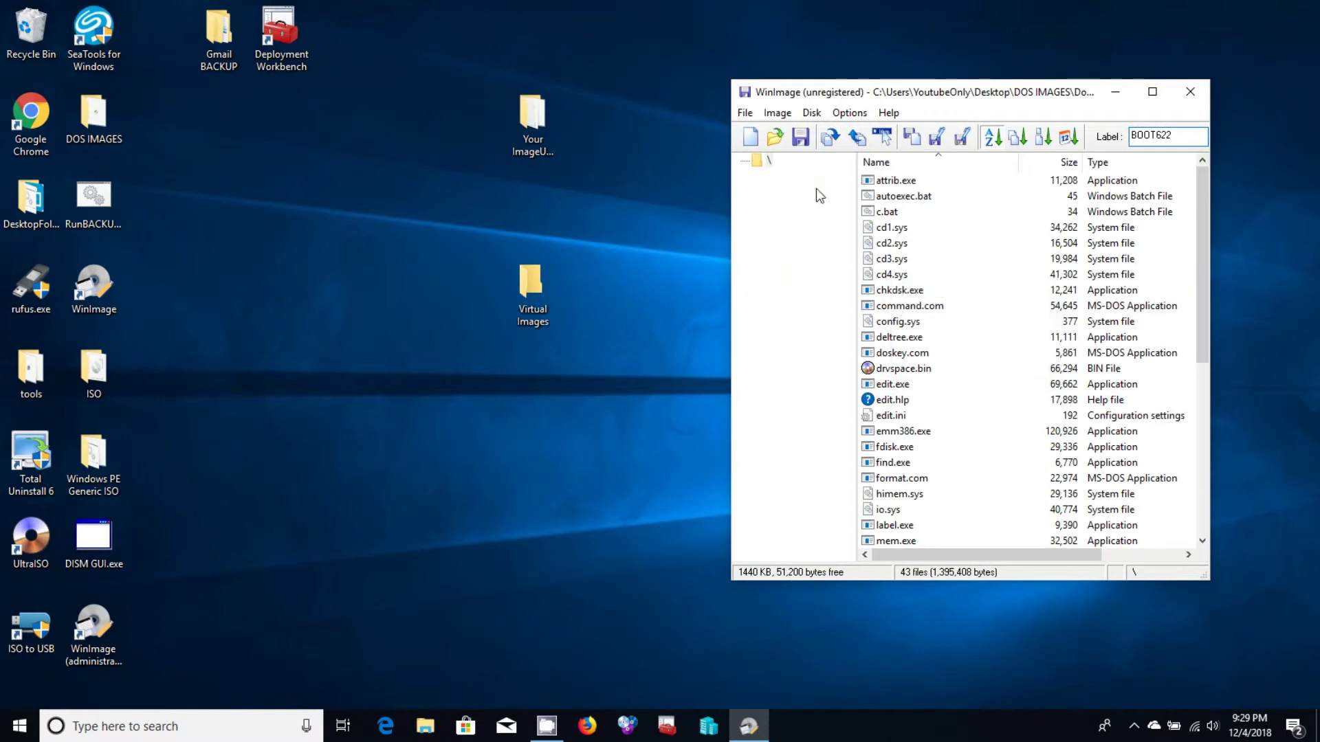
- Save the image as a Virtual floppy image (*.vfd, *.flp) named DOS6.22 in the desktop folder Virtual Images
left_click(744, 113)
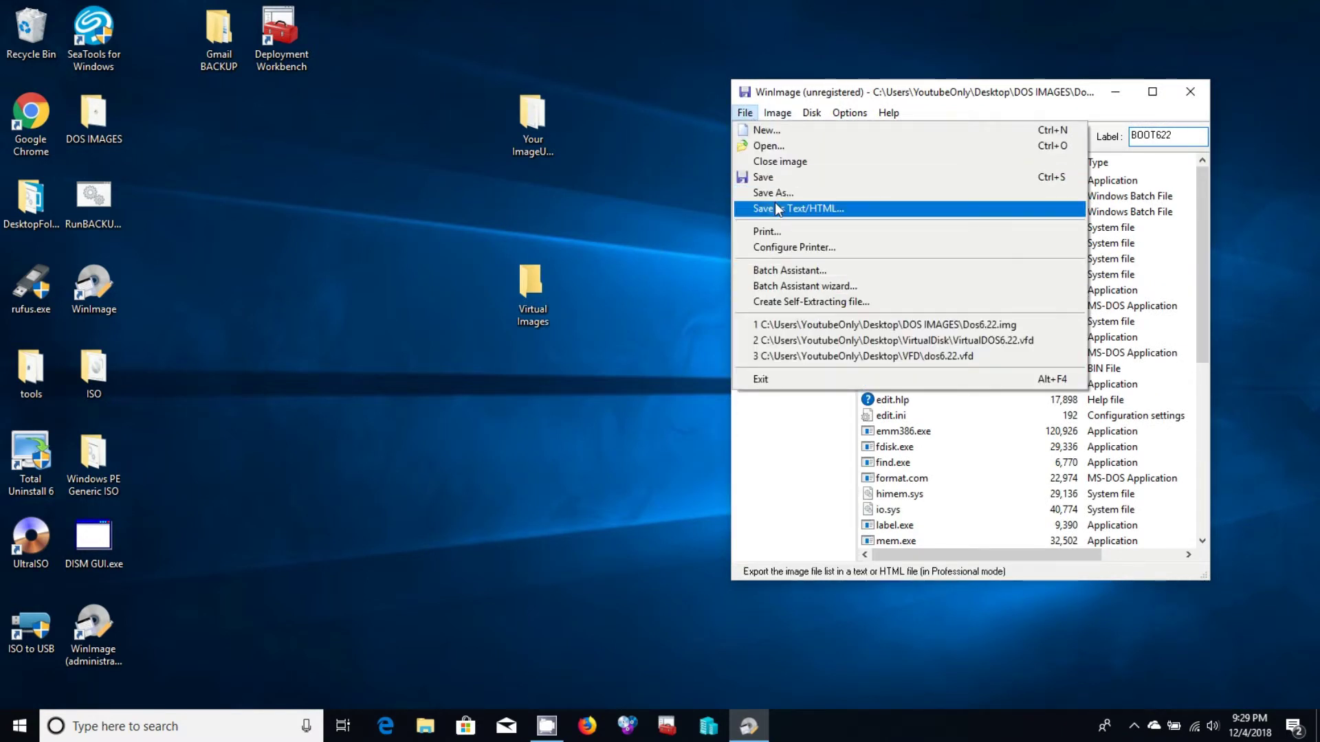
left_click(774, 195)
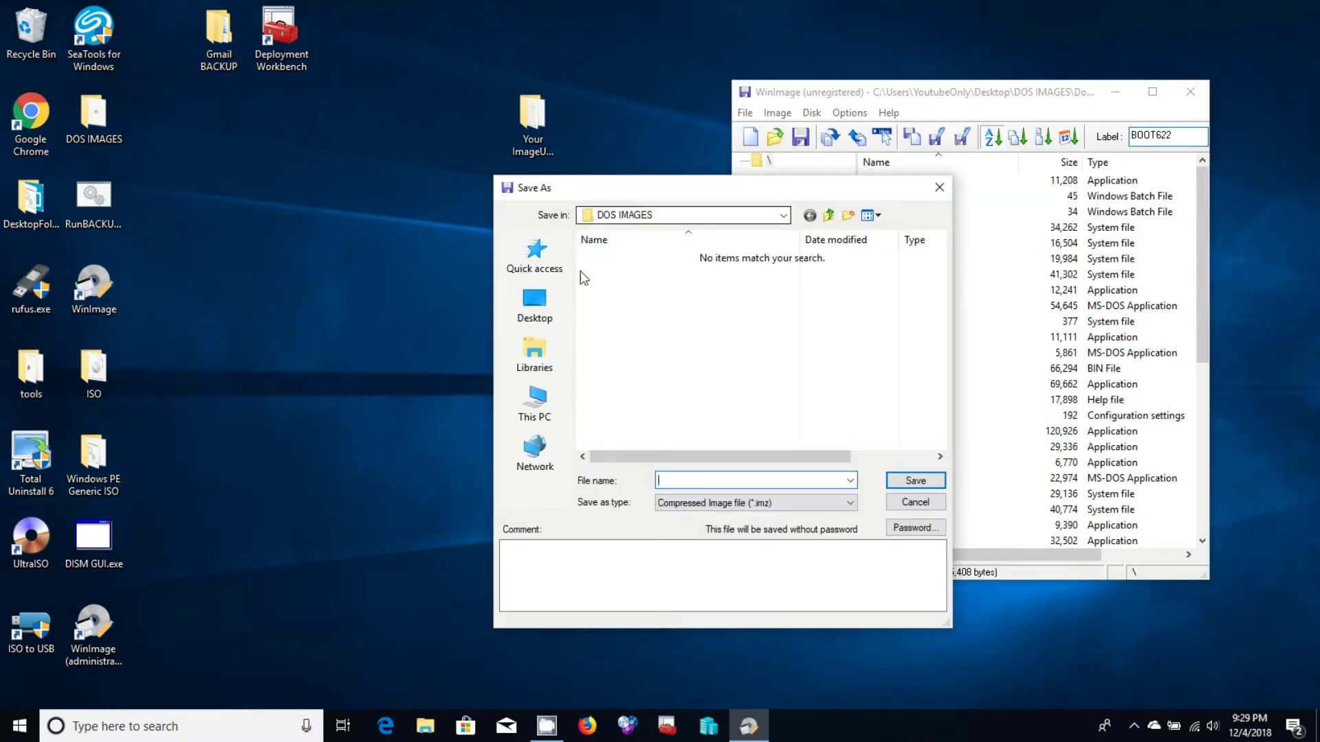
left_click(535, 306)
scroll(671, 418, "down", 3)
scroll(672, 418, "down", 2)
double_click(654, 360)
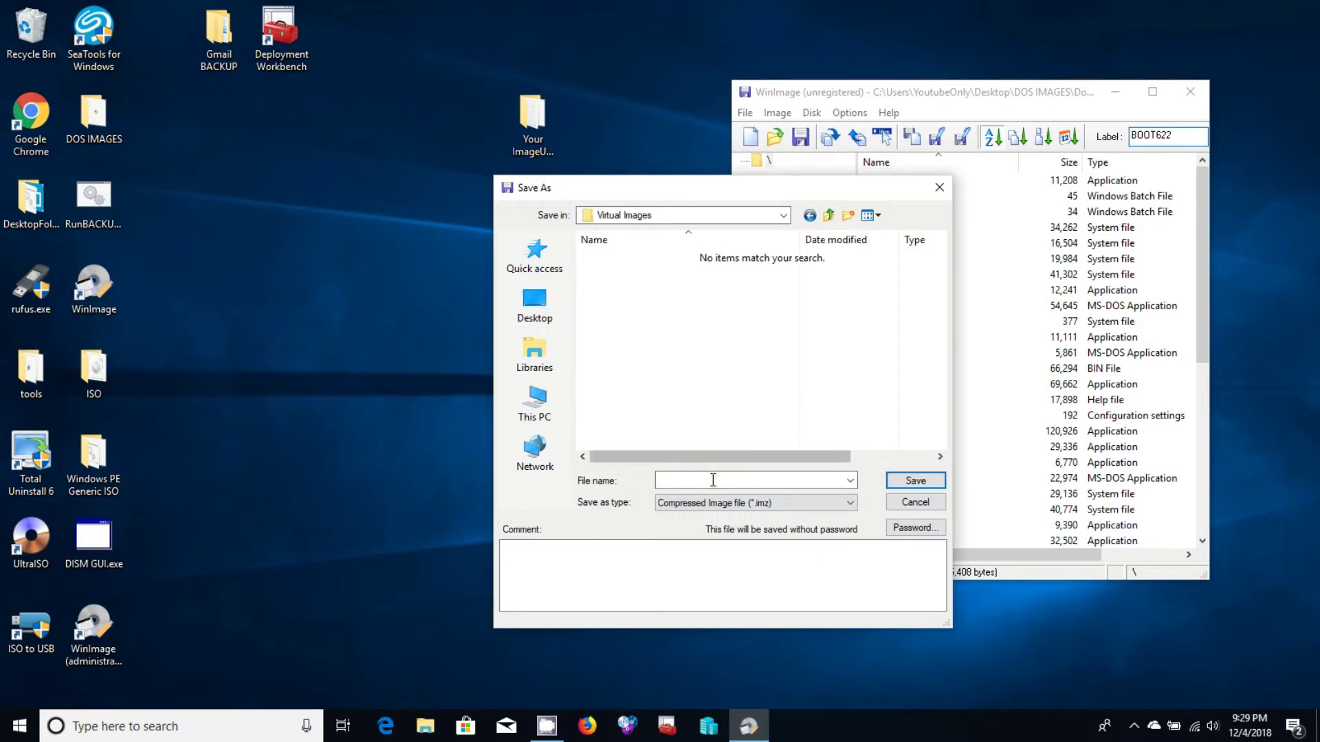
left_click(722, 502)
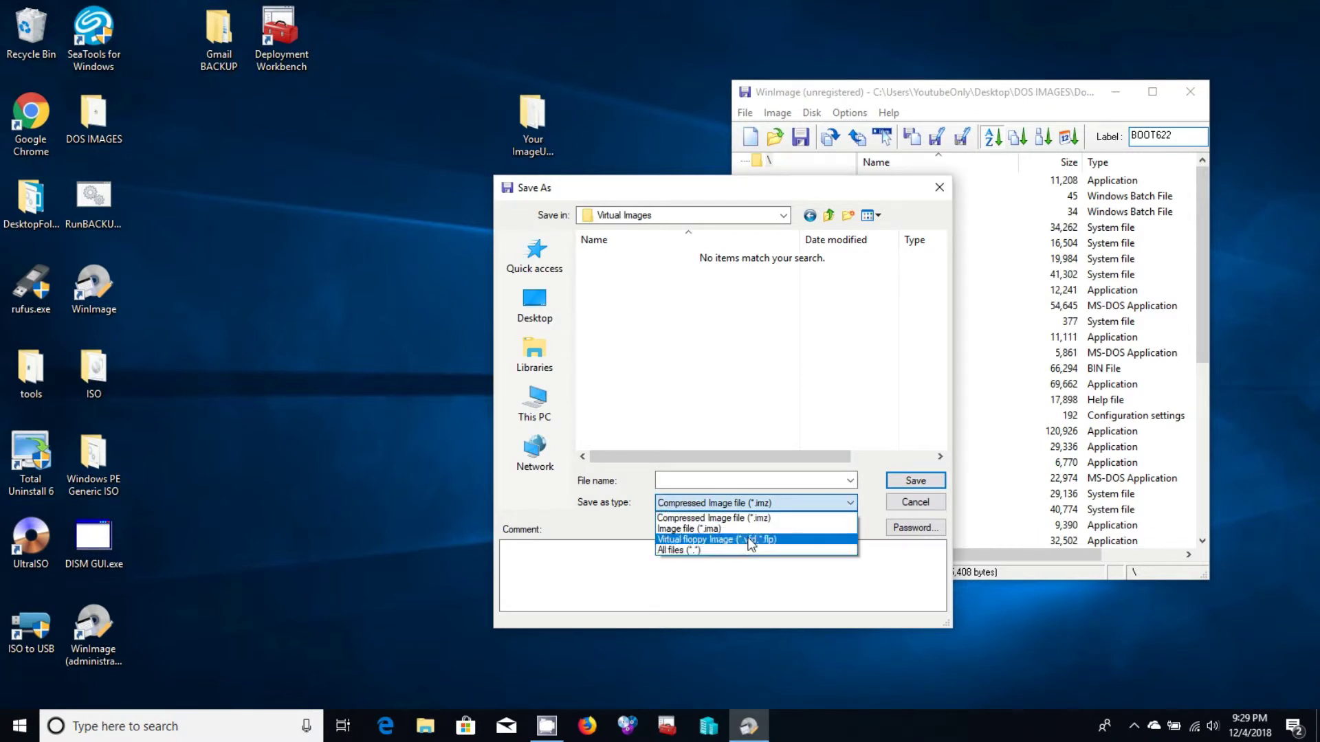
left_click(720, 540)
left_click(707, 481)
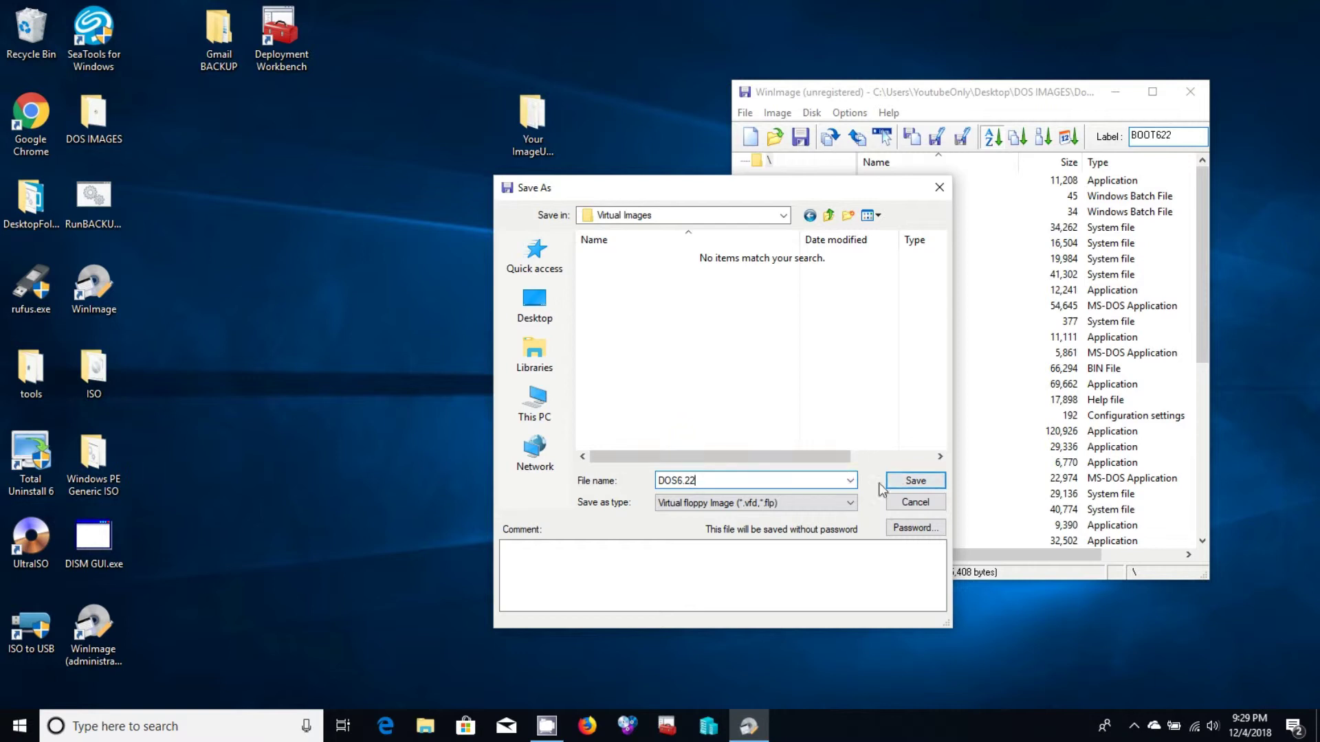
left_click(900, 480)
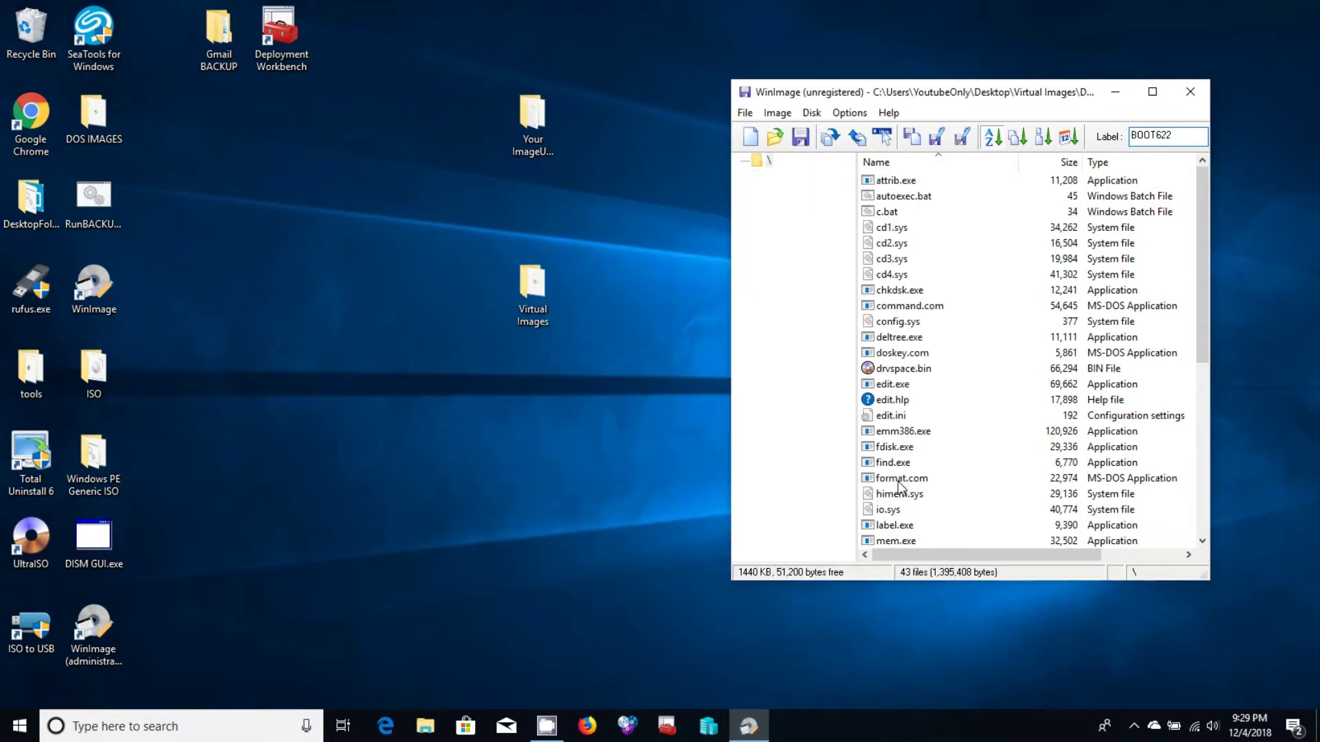
- Open the Virtual Images folder on the desktop and check the saved DOS6.22.vfd file
left_click(533, 291)
double_click(540, 306)
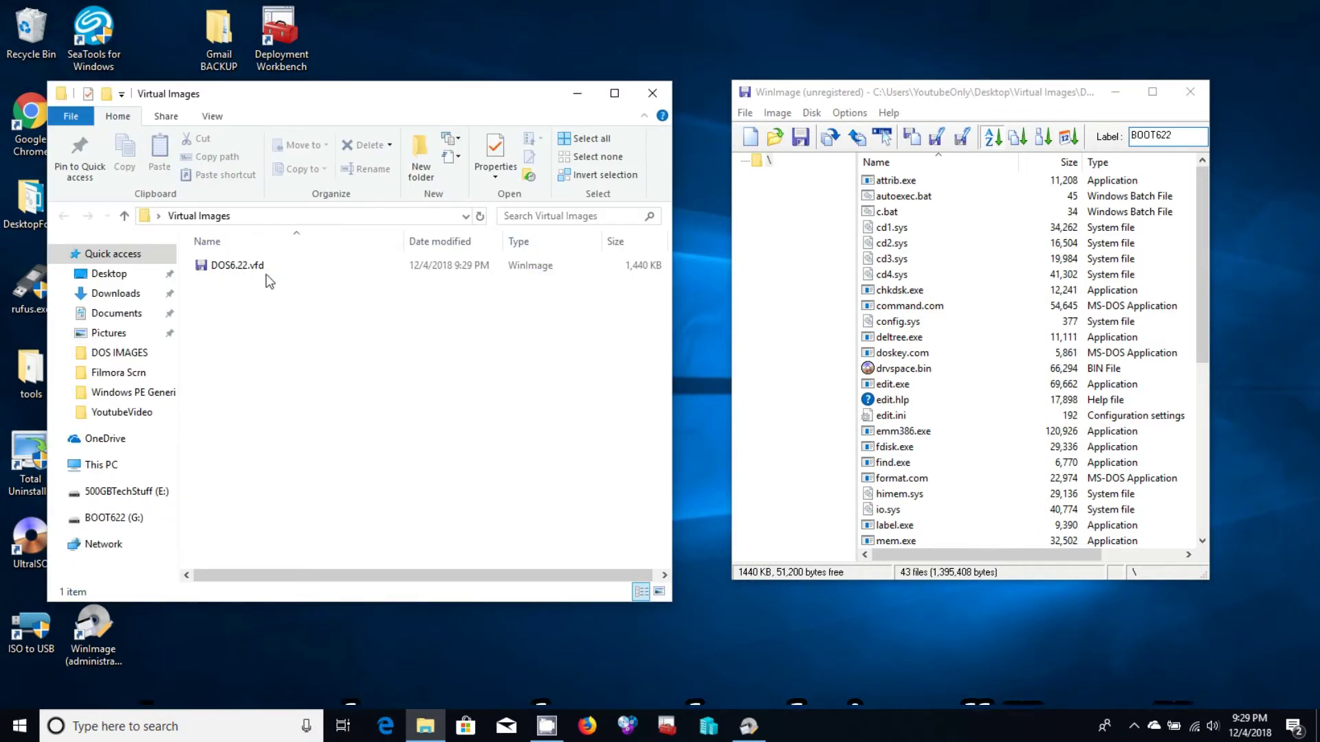
key("Down")
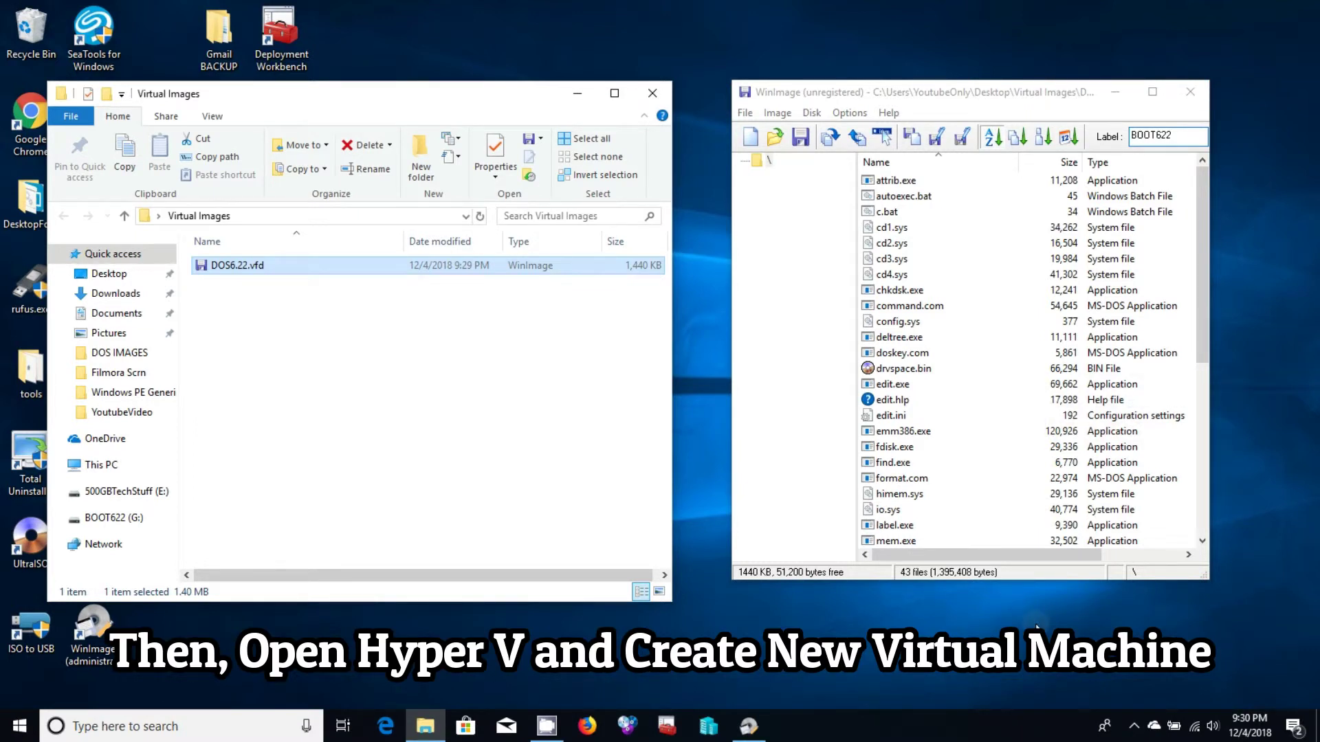
- Switch to Hyper-V Manager and start a new Generation 1 virtual machine named DOS 6.22 Virtual Machine
left_click(712, 730)
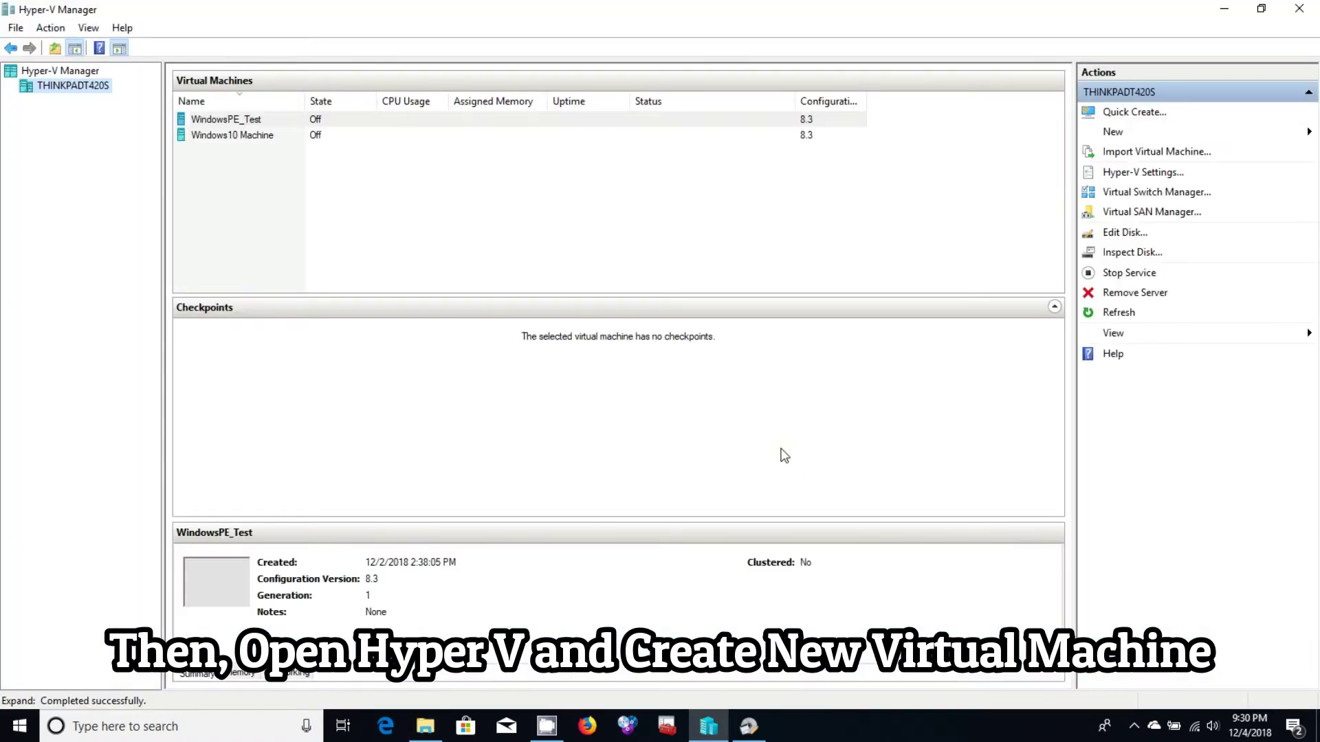
left_click(1134, 136)
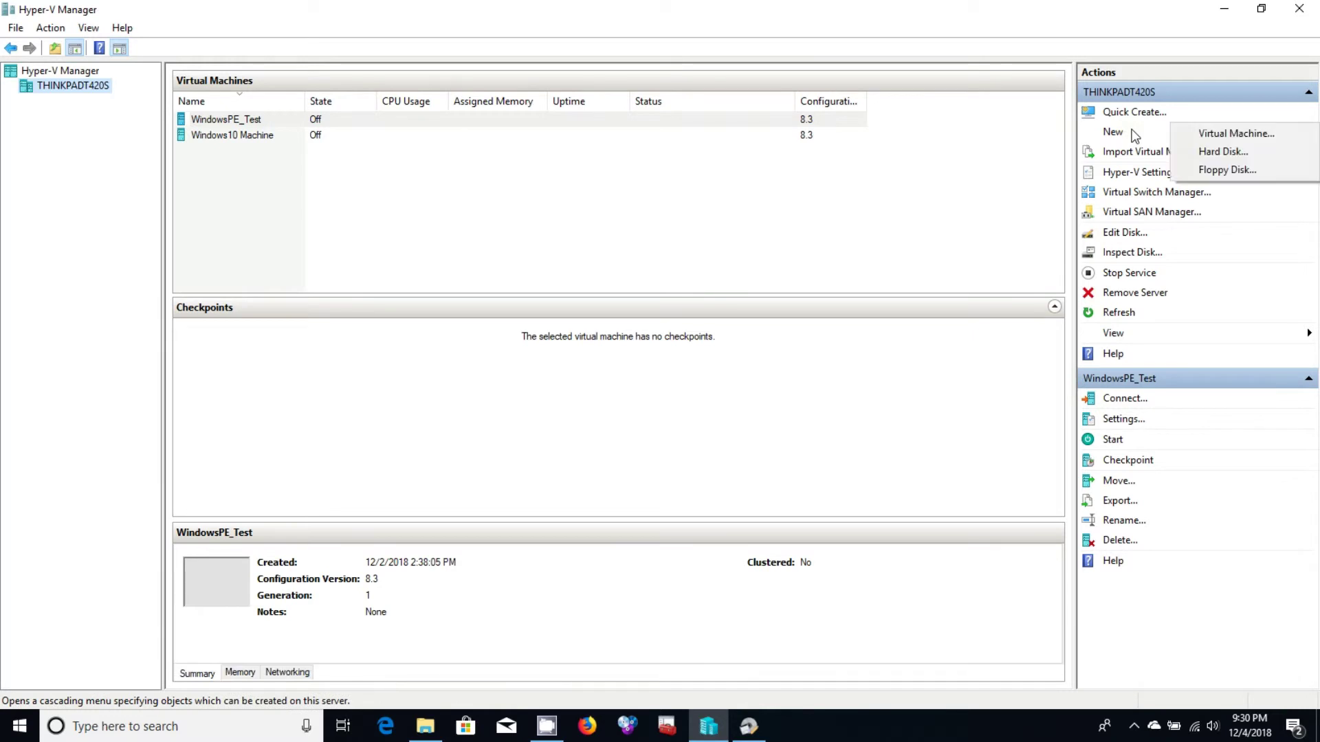
left_click(1252, 132)
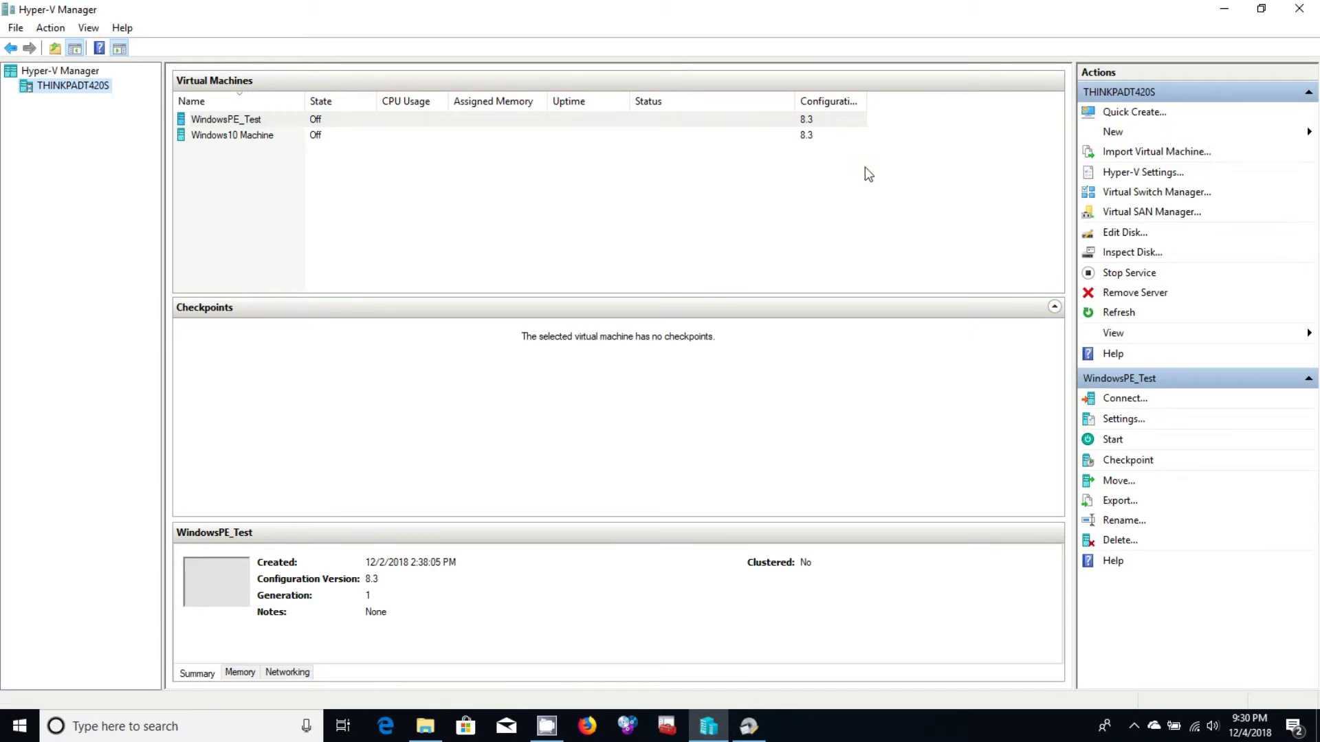
left_click(783, 552)
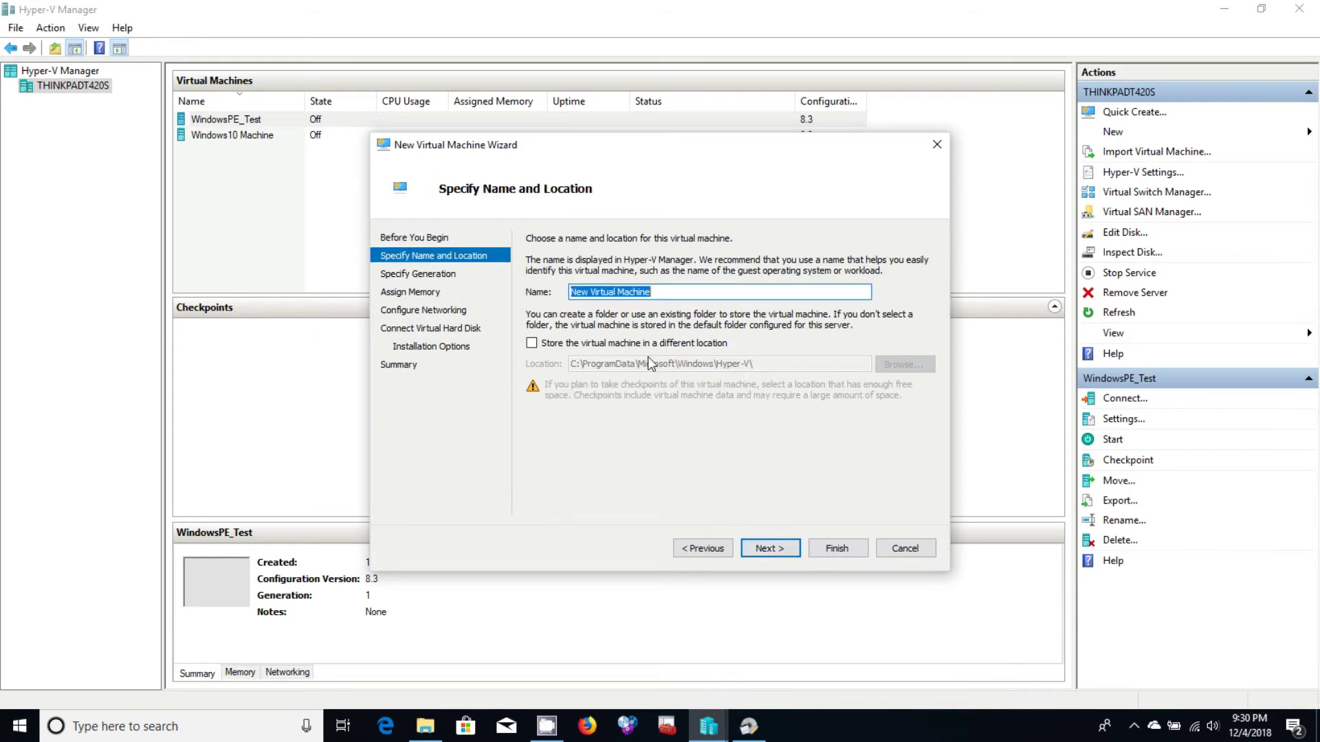
type("DOS 6.22")
left_click(769, 549)
left_click(769, 549)
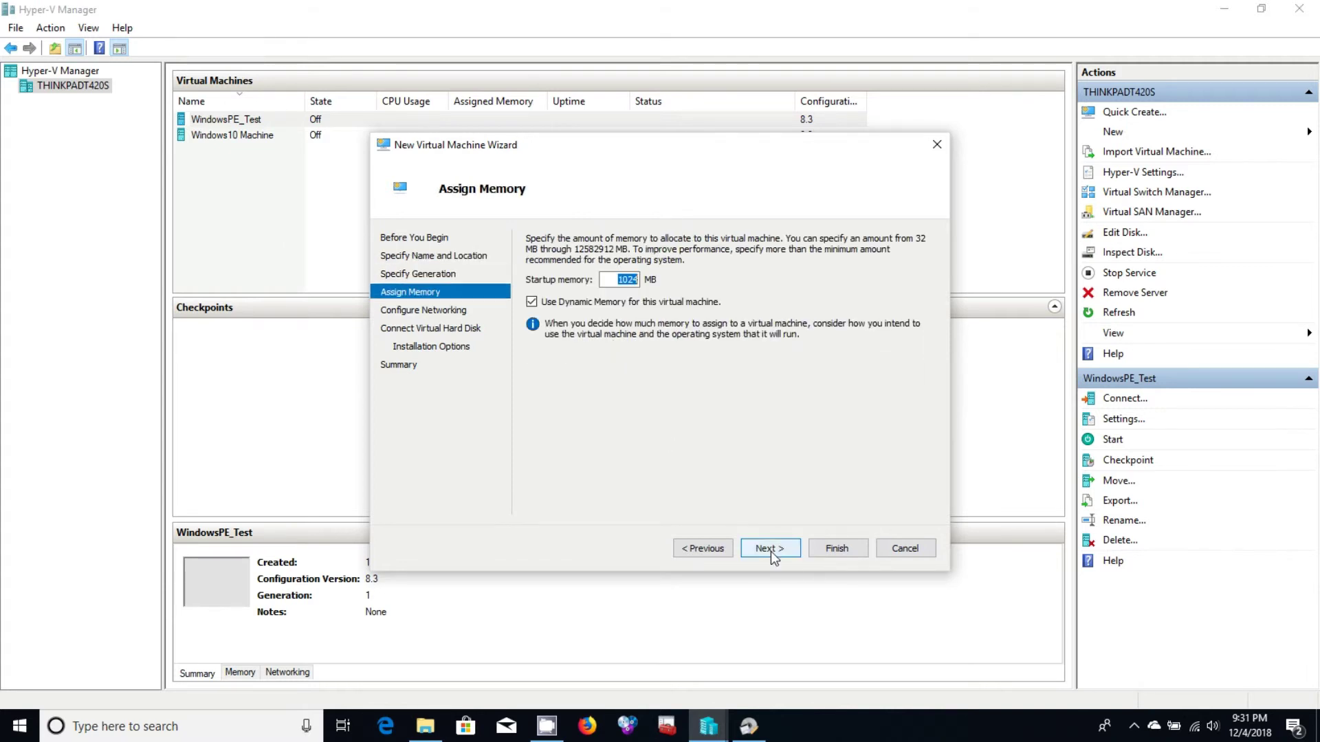
- Accept the default memory and networking settings and set the new virtual hard disk's size to 1 GB
left_click(770, 549)
left_click(770, 548)
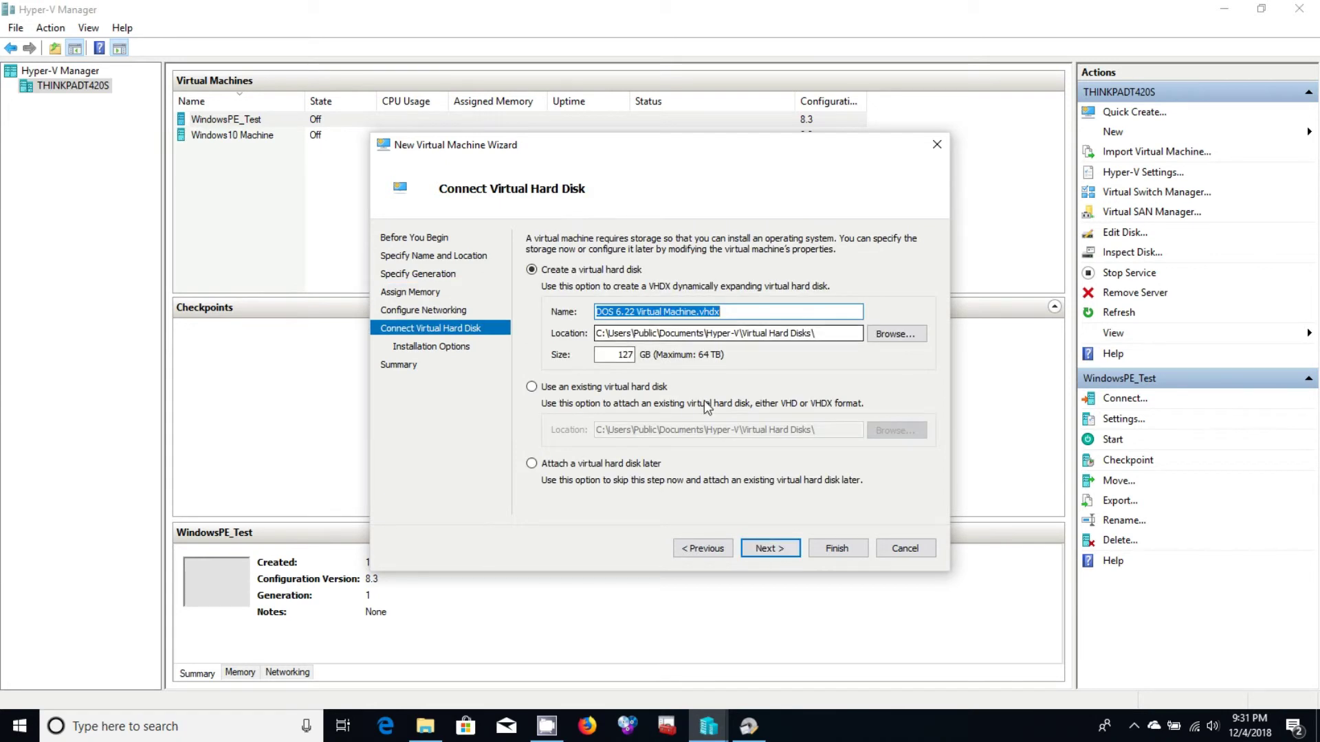
double_click(624, 354)
type("1")
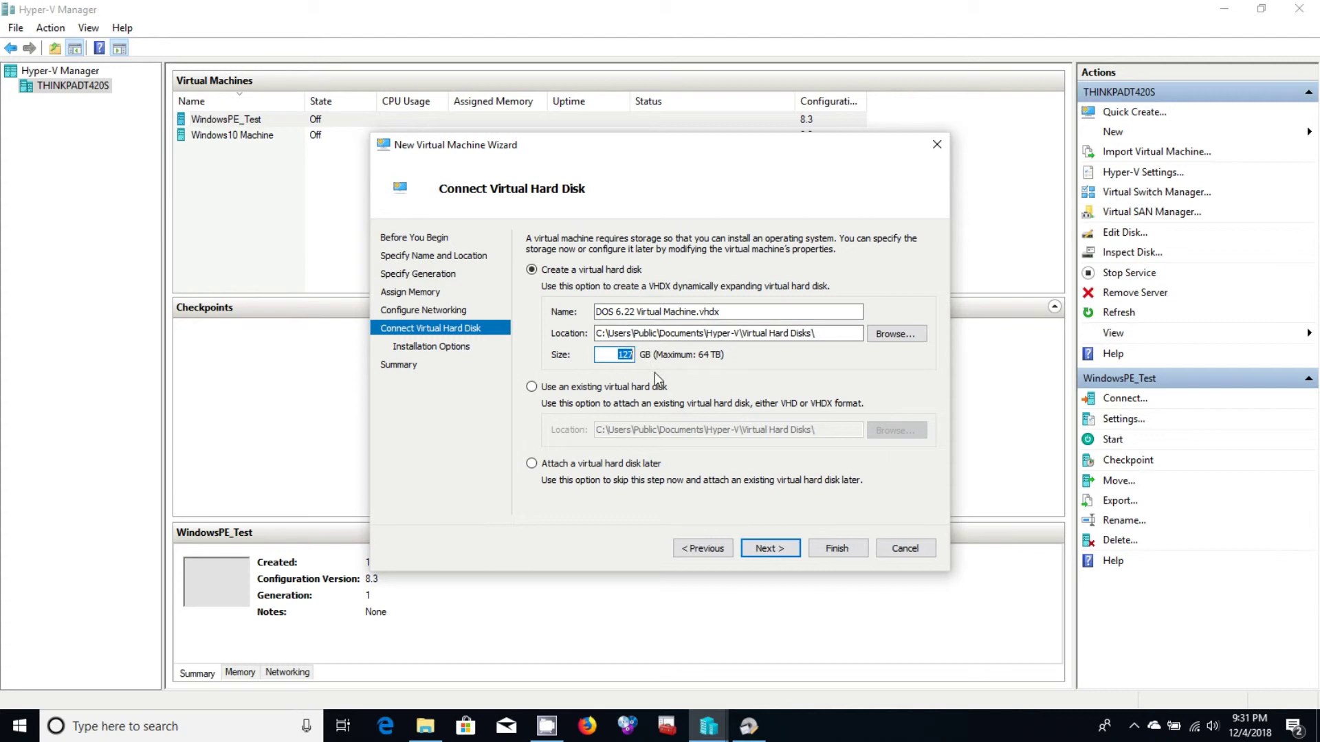
left_click(767, 550)
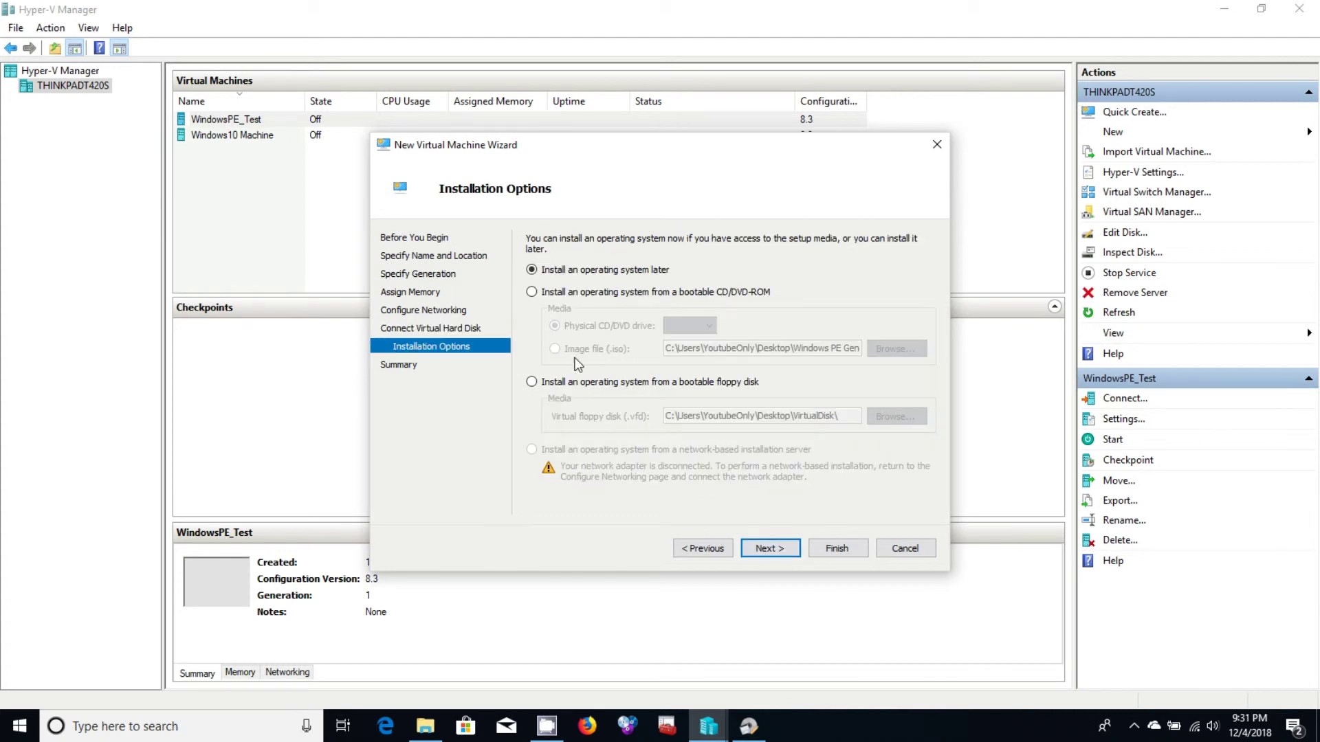
- Choose installation from a bootable floppy disk using DOS6.22.vfd in the Virtual Images folder and finish creating the virtual machine
left_click(636, 382)
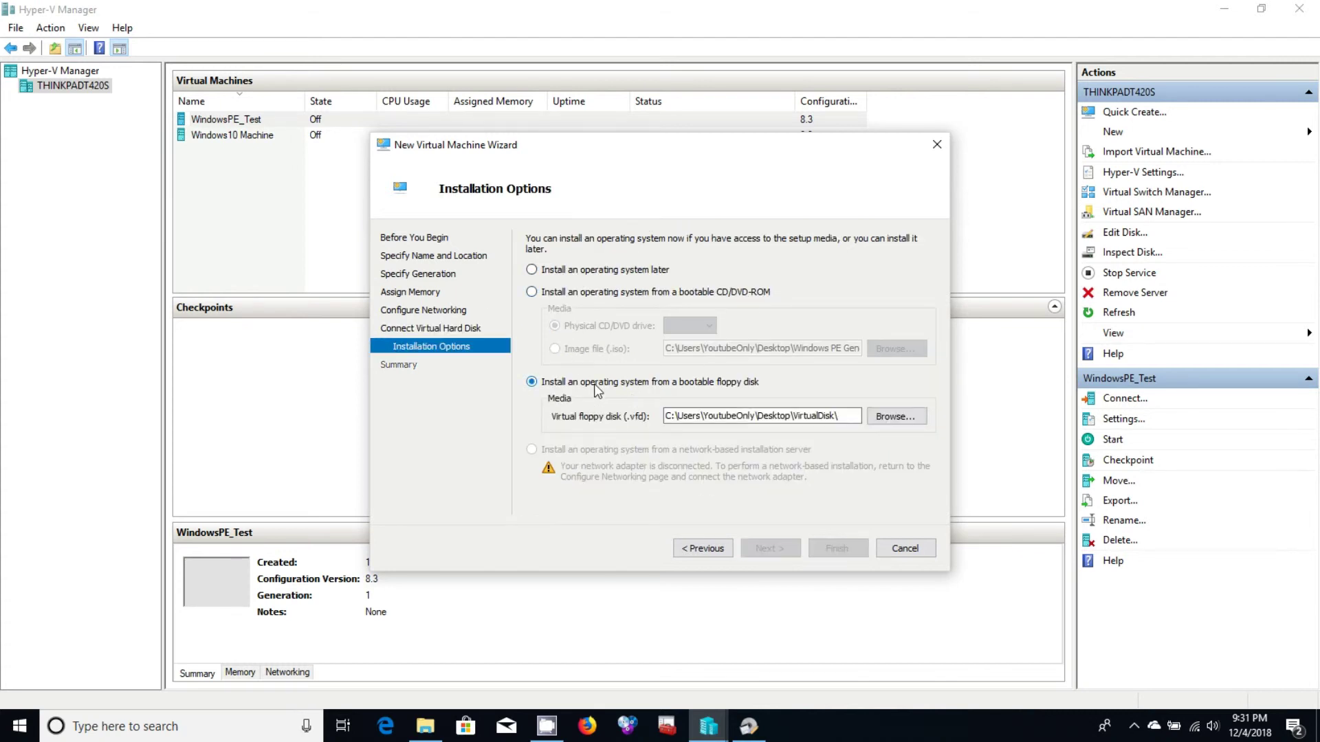
left_click(885, 415)
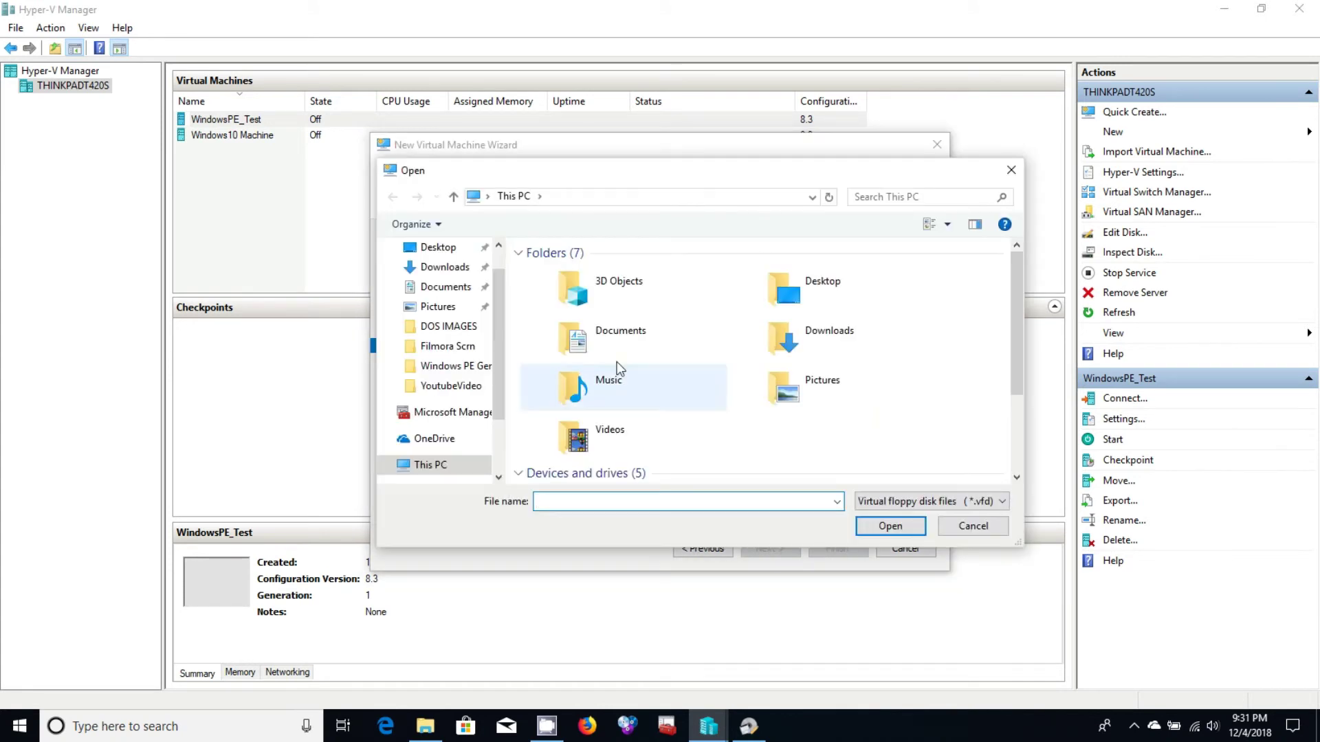
left_click(438, 247)
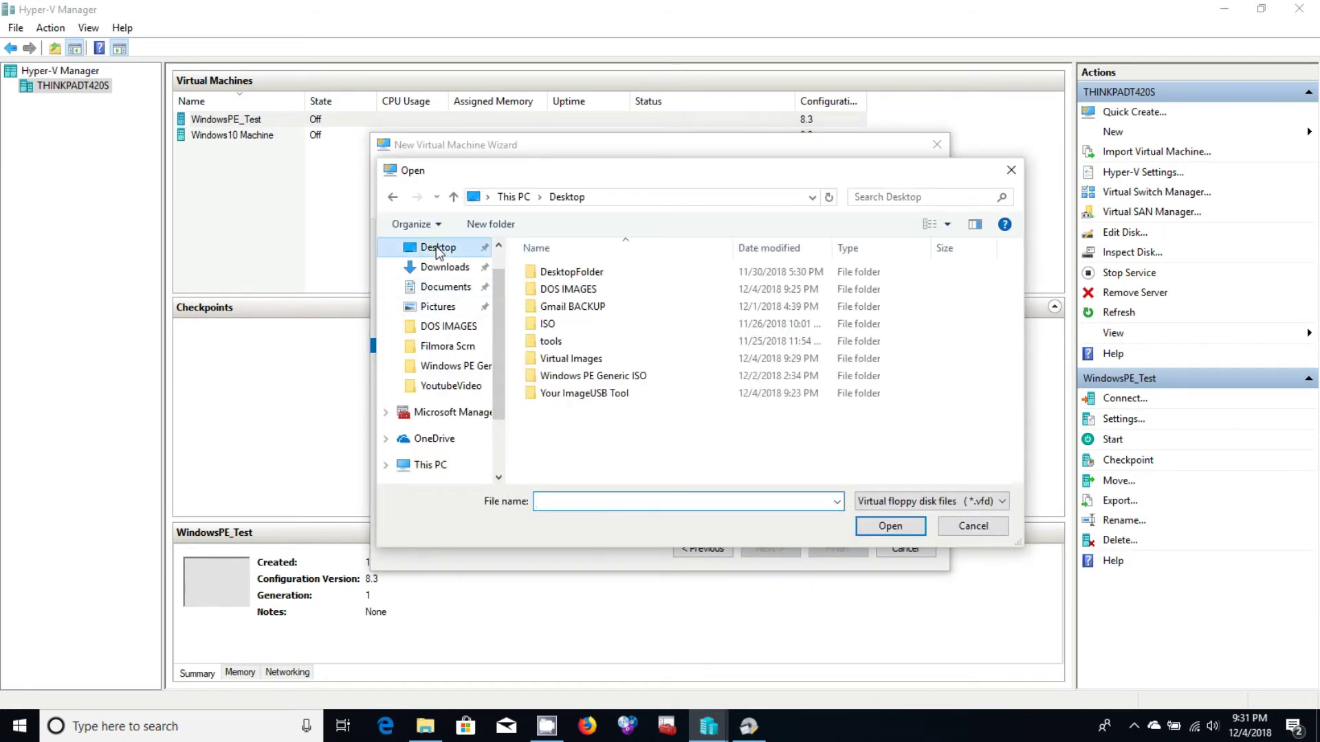
double_click(571, 358)
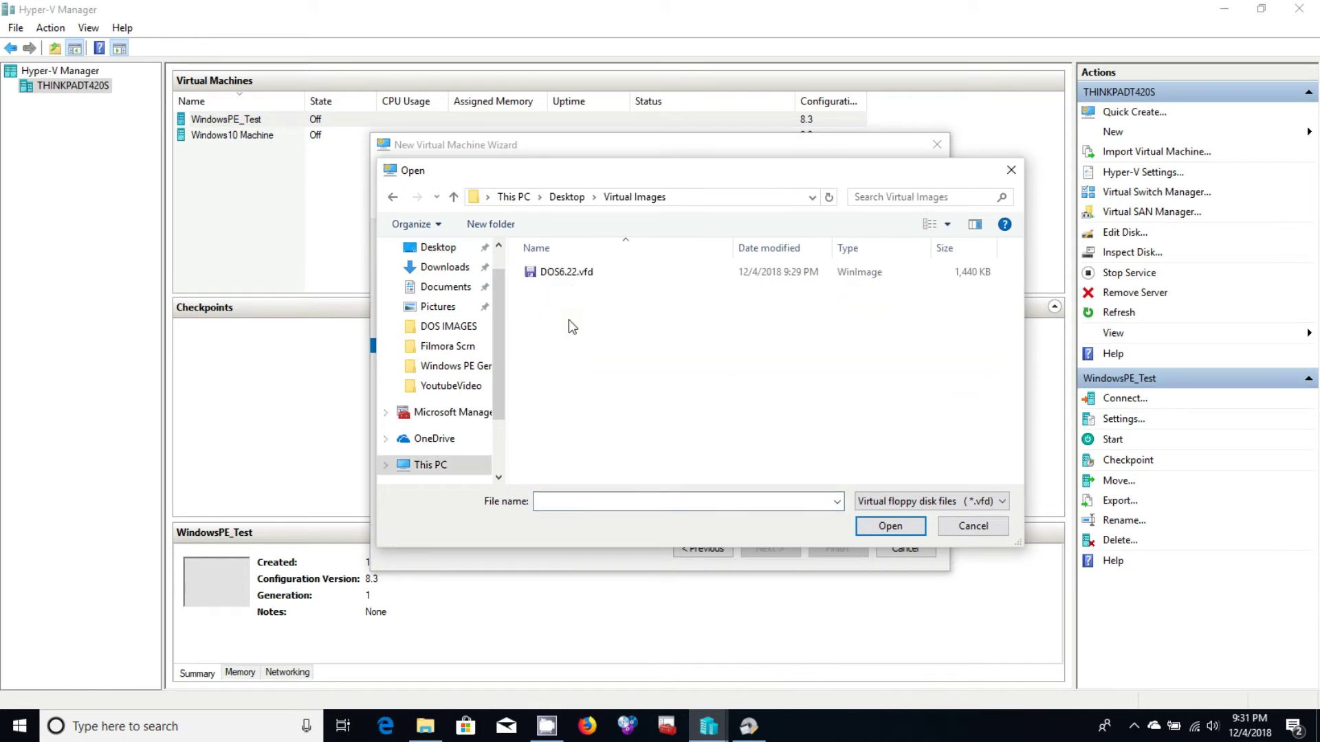
double_click(572, 272)
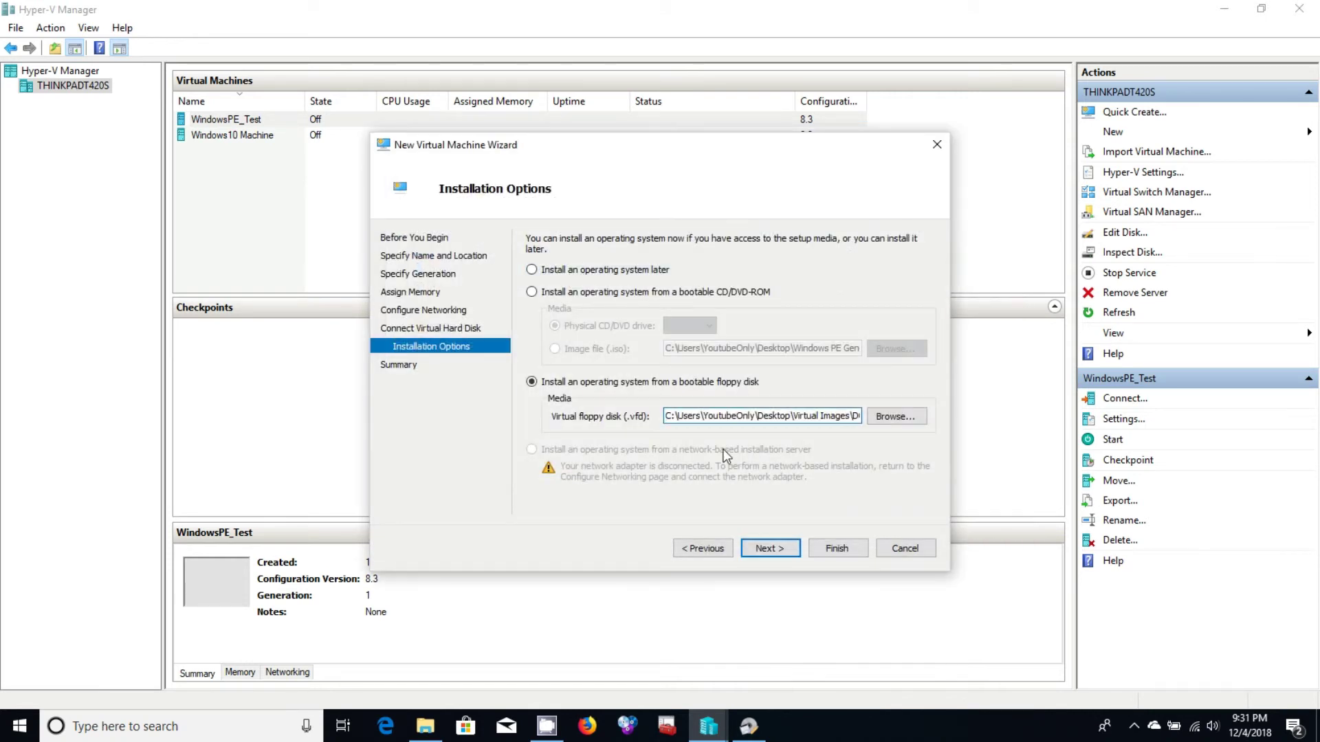
left_click(780, 548)
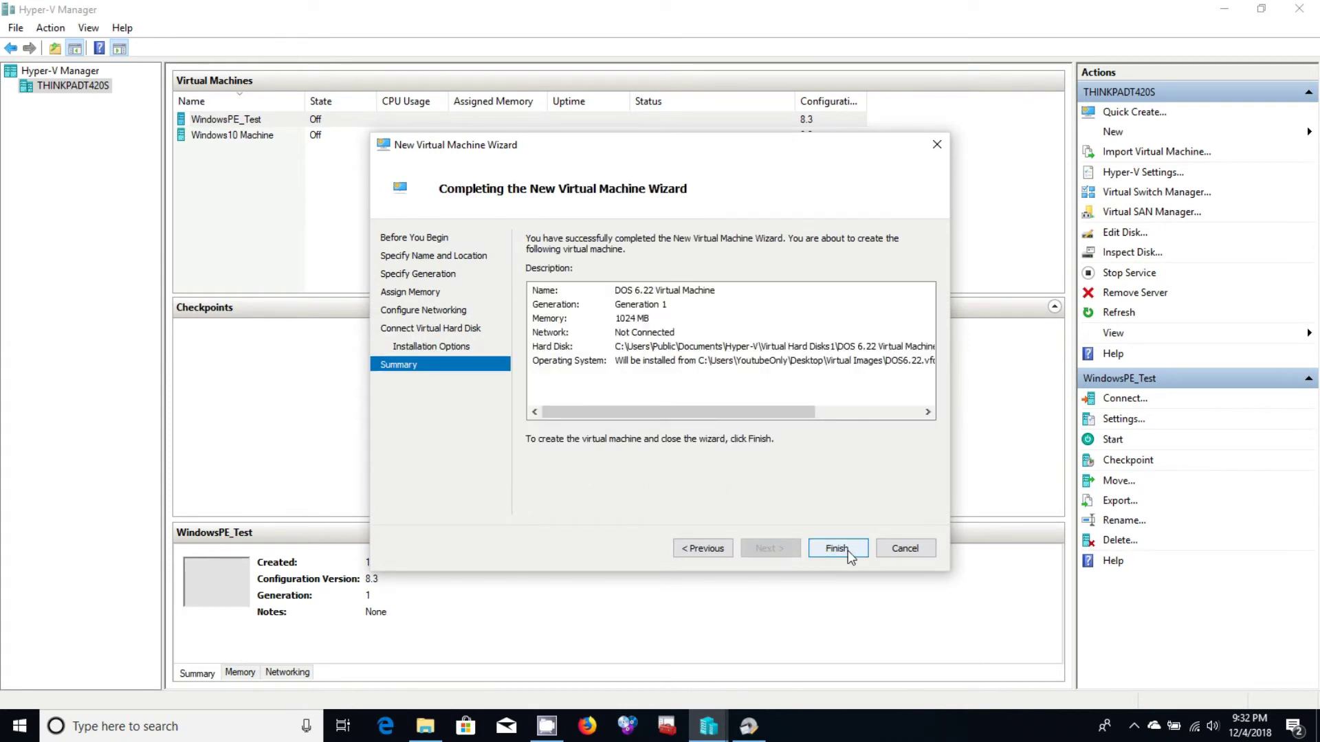
left_click(847, 551)
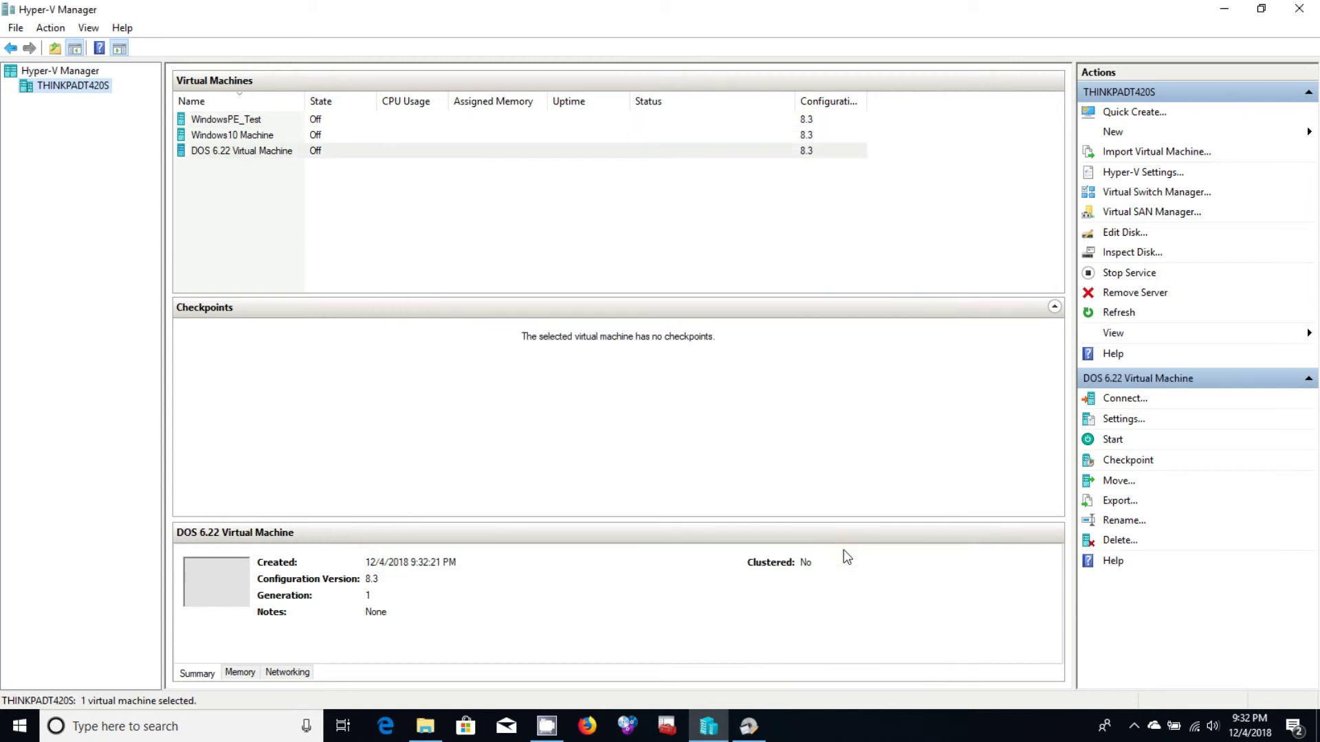
- Connect to the DOS 6.22 Virtual Machine, reposition its connection window and start it
left_click(280, 158)
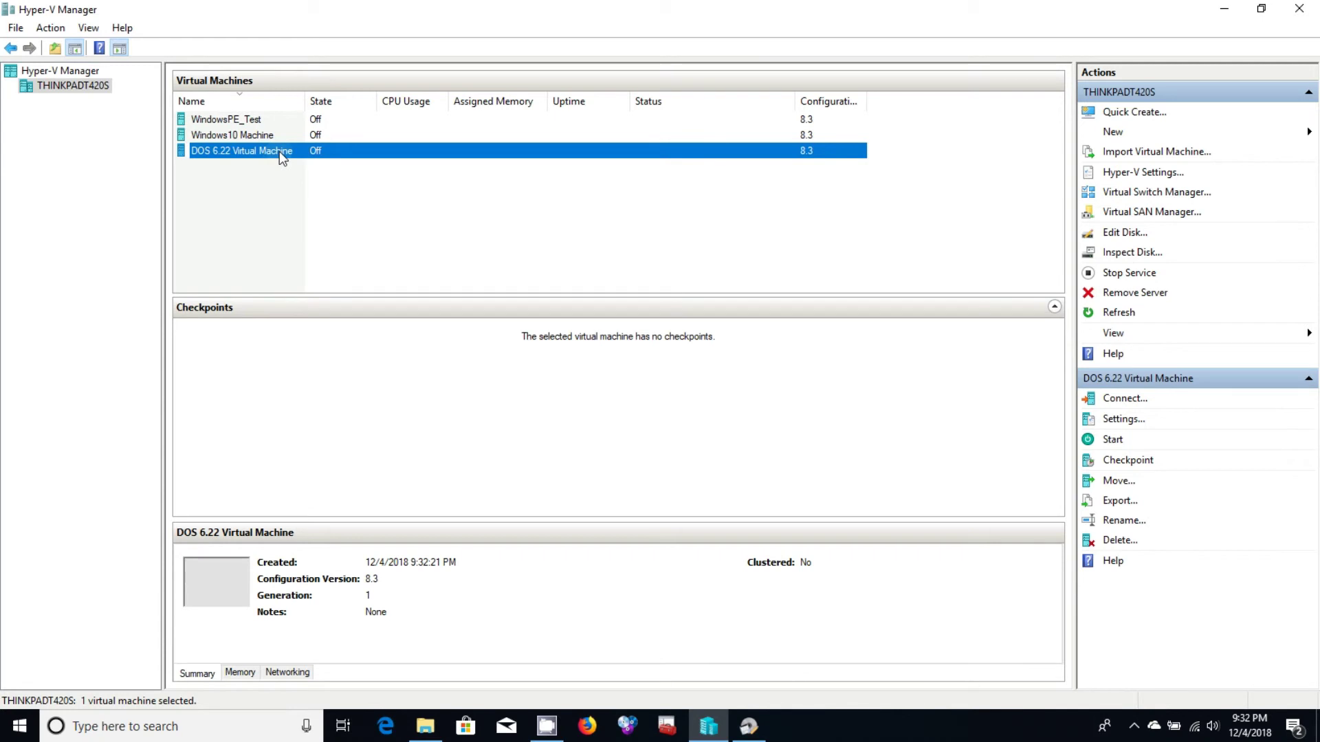
double_click(280, 151)
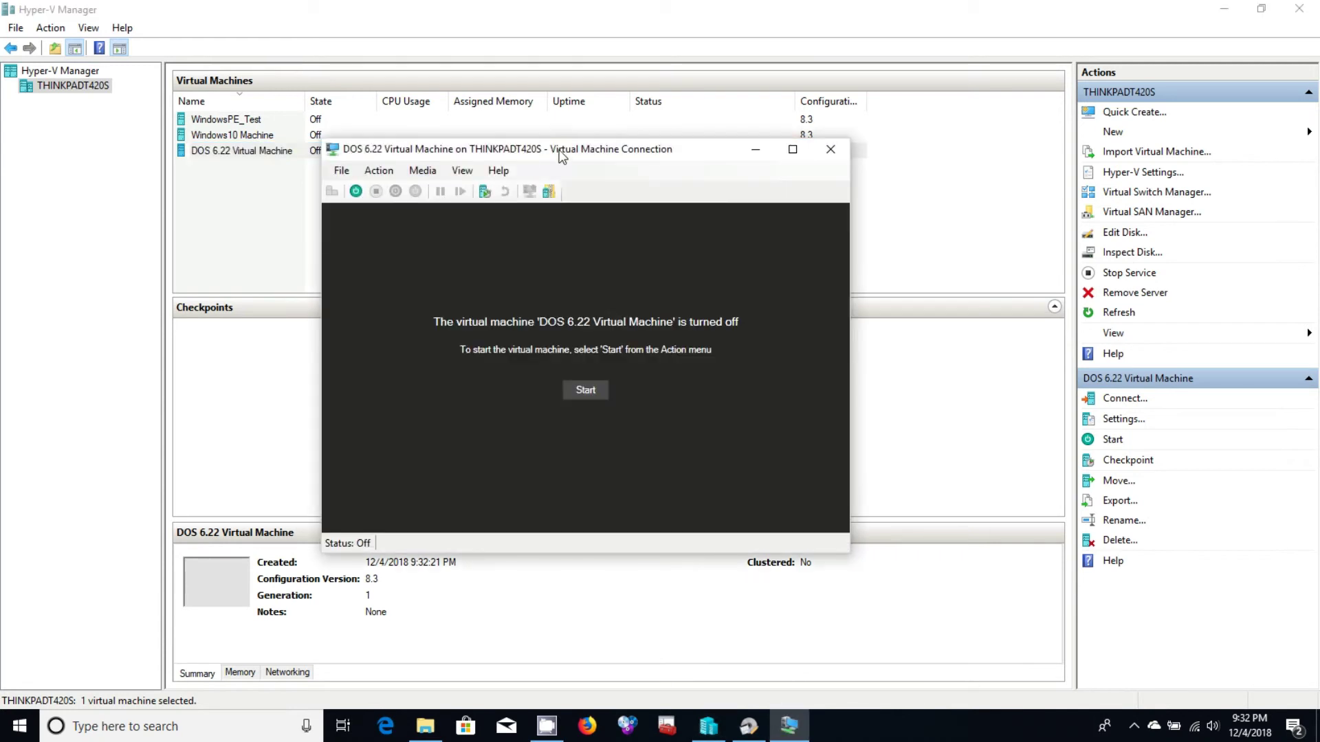
left_click_drag(562, 156, 649, 193)
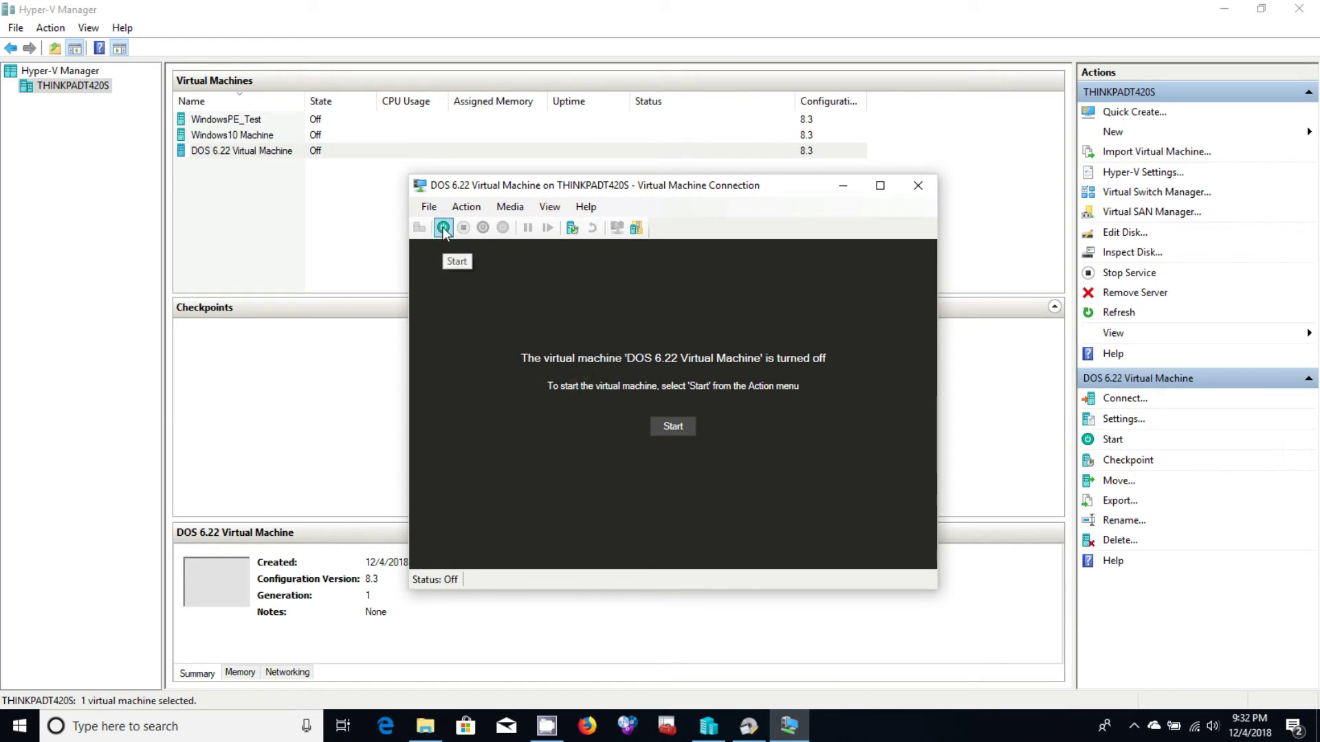
left_click(670, 430)
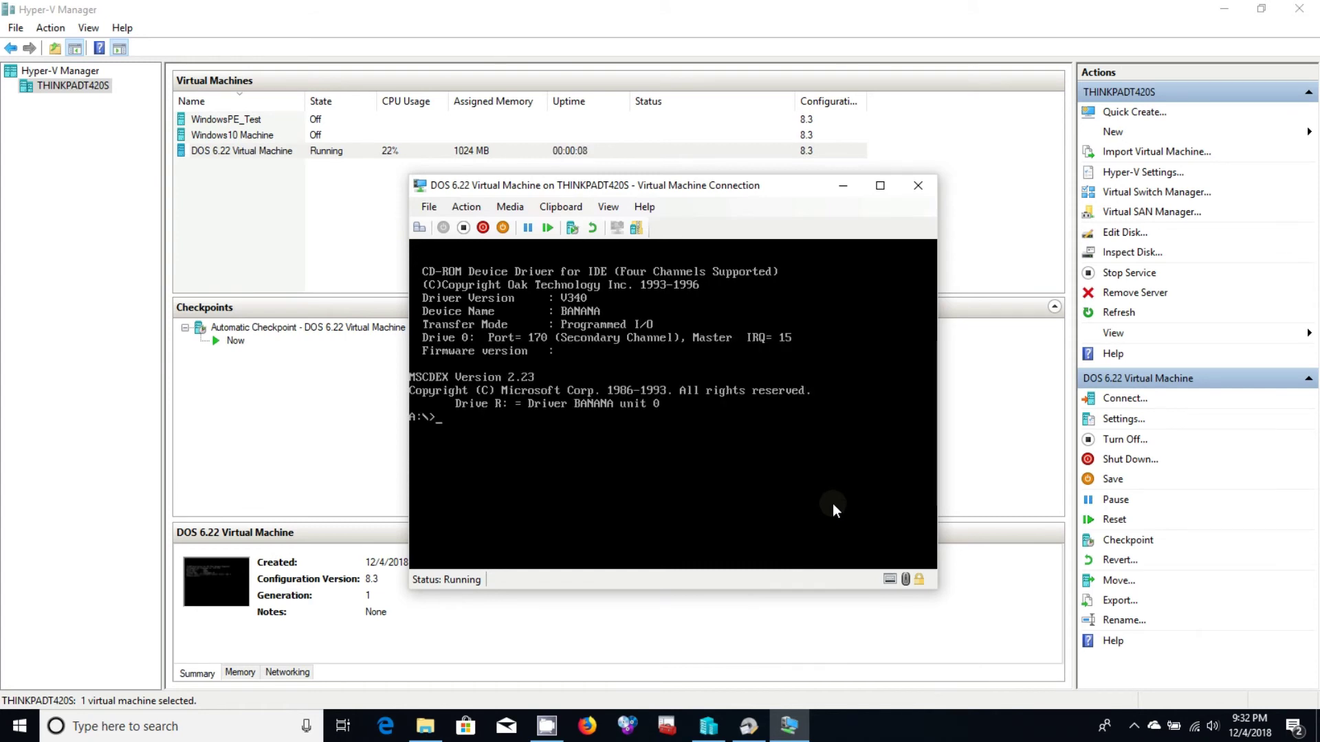
- List the files on drive A in wide format at the DOS prompt with dir/w
key("Return")
key("Return")
type("dir/w")
key("Return")
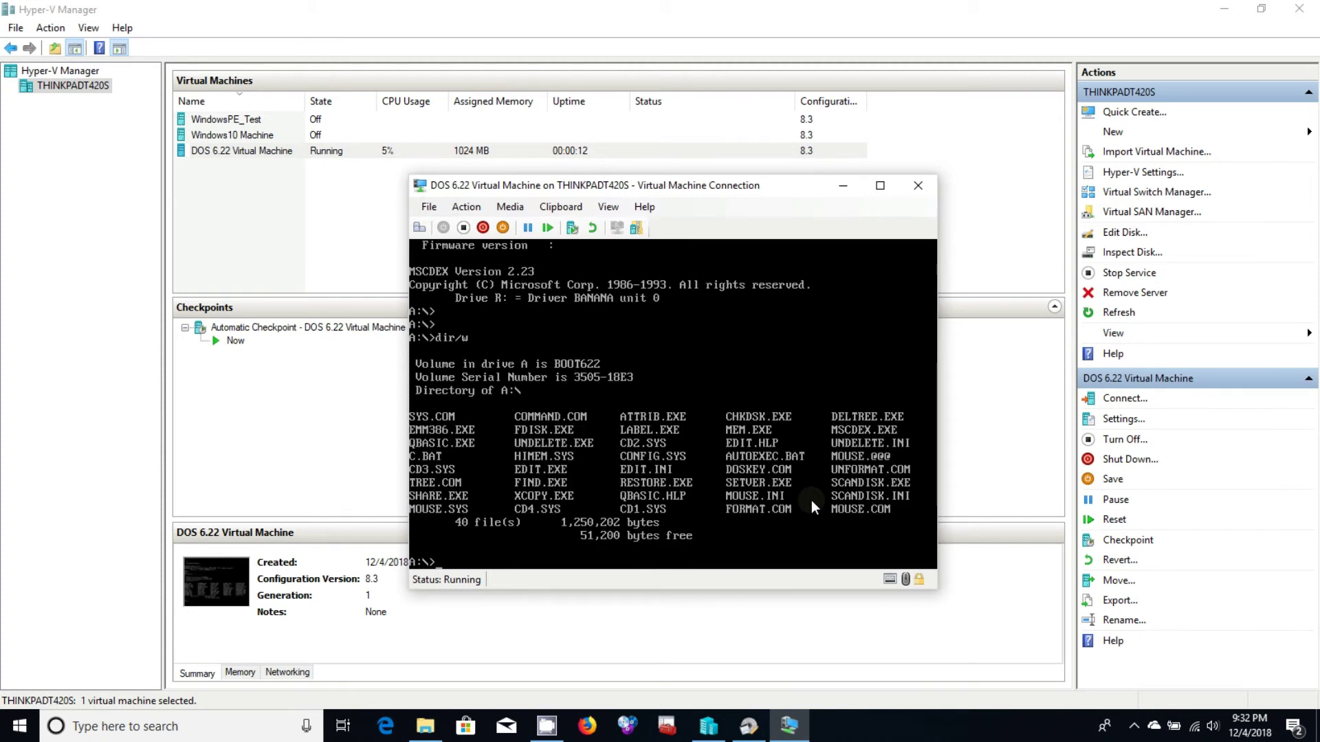
- Try the command dos at the prompt and check the DOS version with ver
type("dos")
key("Return")
type("ver")
key("Return")
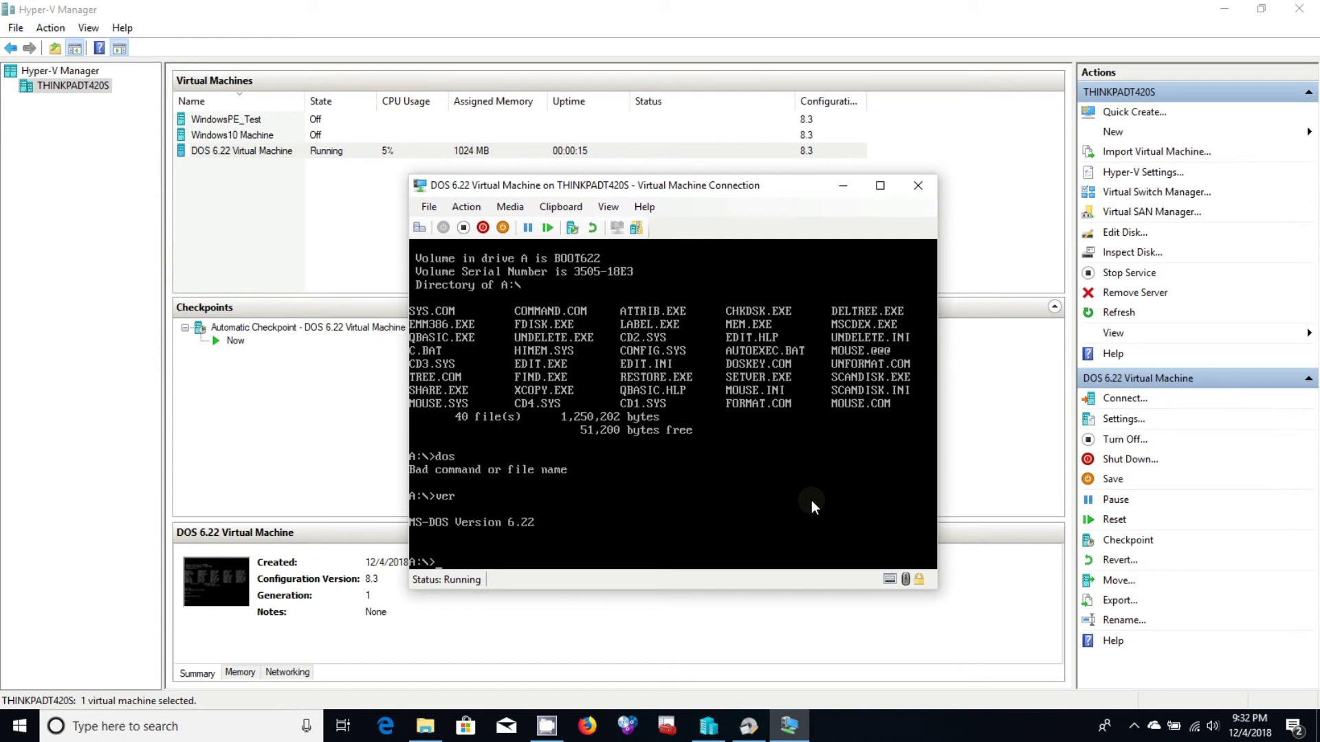
- Clear the DOS screen with cls and list drive A's files again with dir/w
type("cls")
key("Return")
type("dir/w")
key("Return")
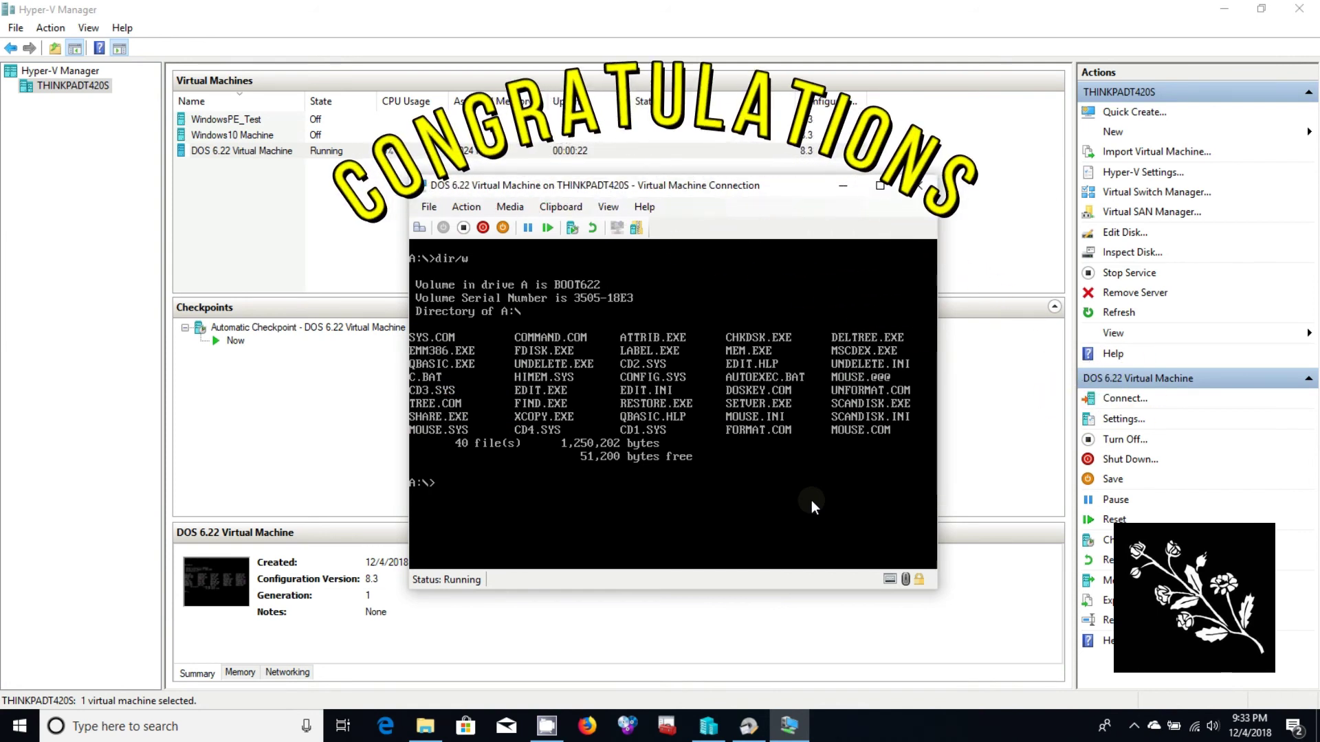
- Turn off the DOS 6.22 Virtual Machine and confirm the power-off
left_click(464, 227)
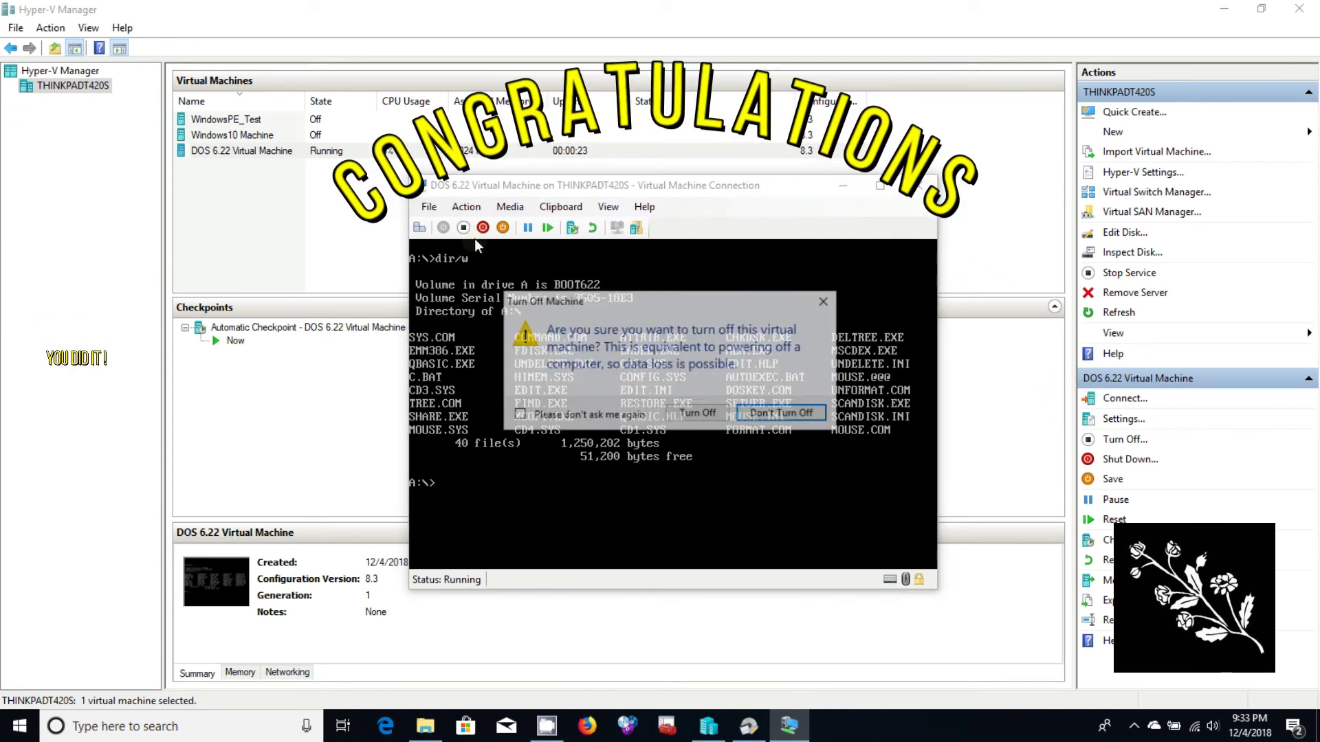
left_click(696, 413)
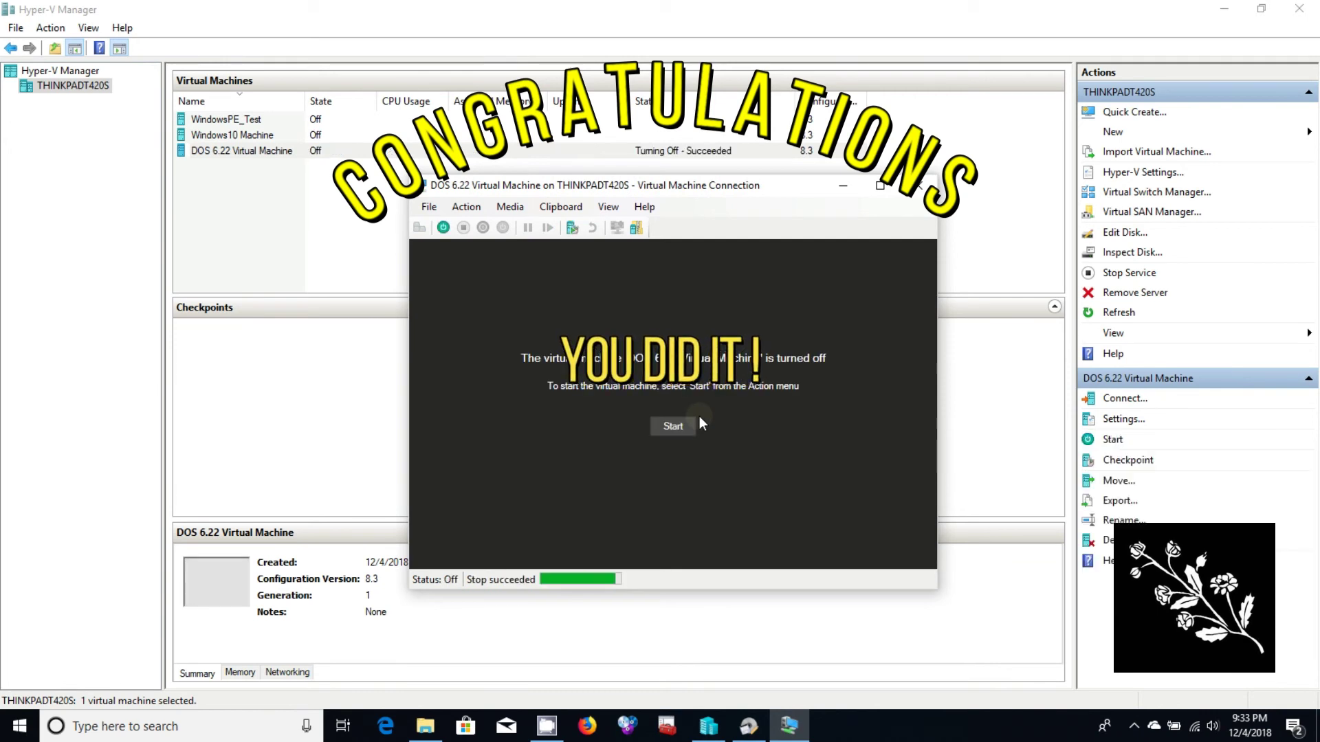